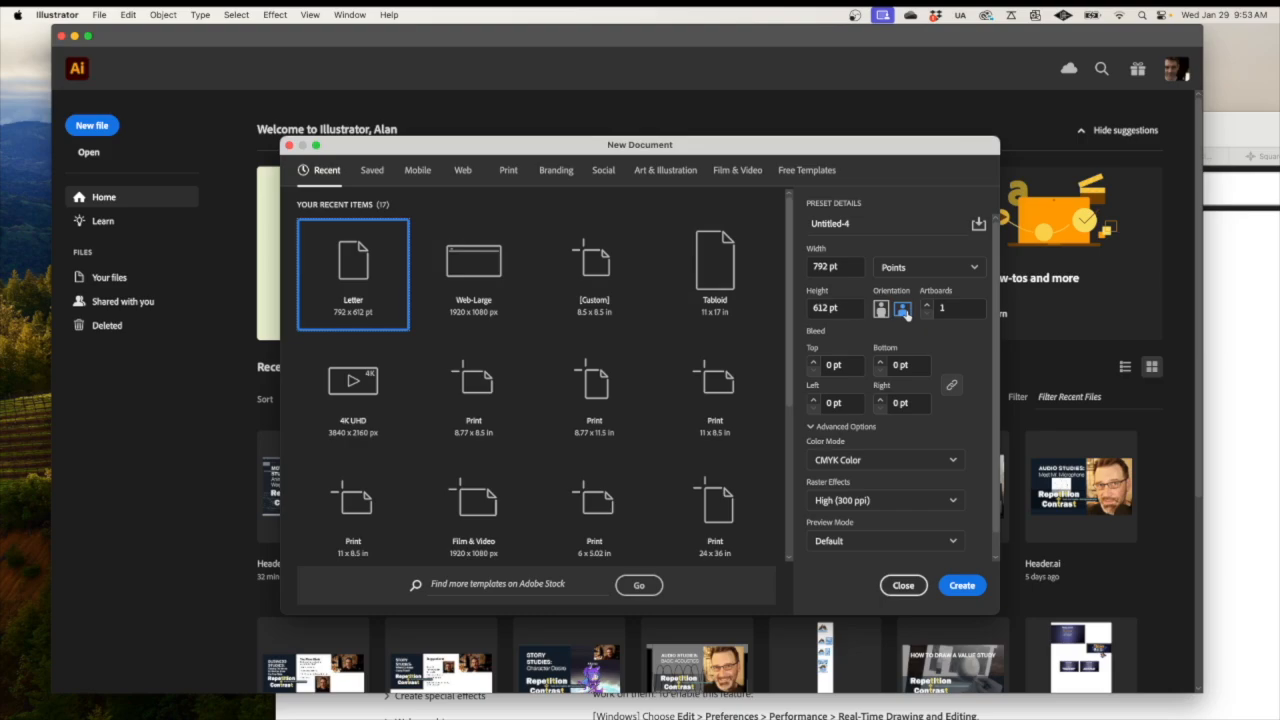
# Create the landscape Letter document (792 x 612 pt) and draw a circle about 364 pt in diameter centred on the artboard.
pyautogui.click(965, 590)
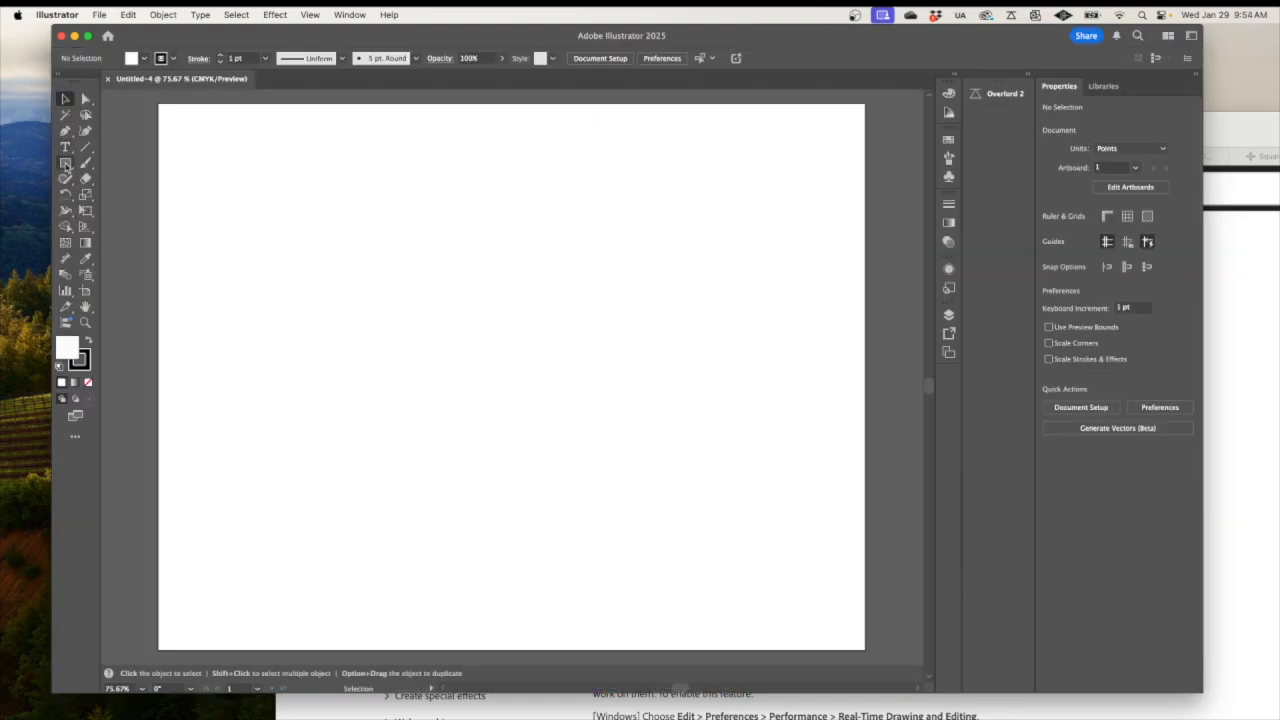
pyautogui.click(66, 166)
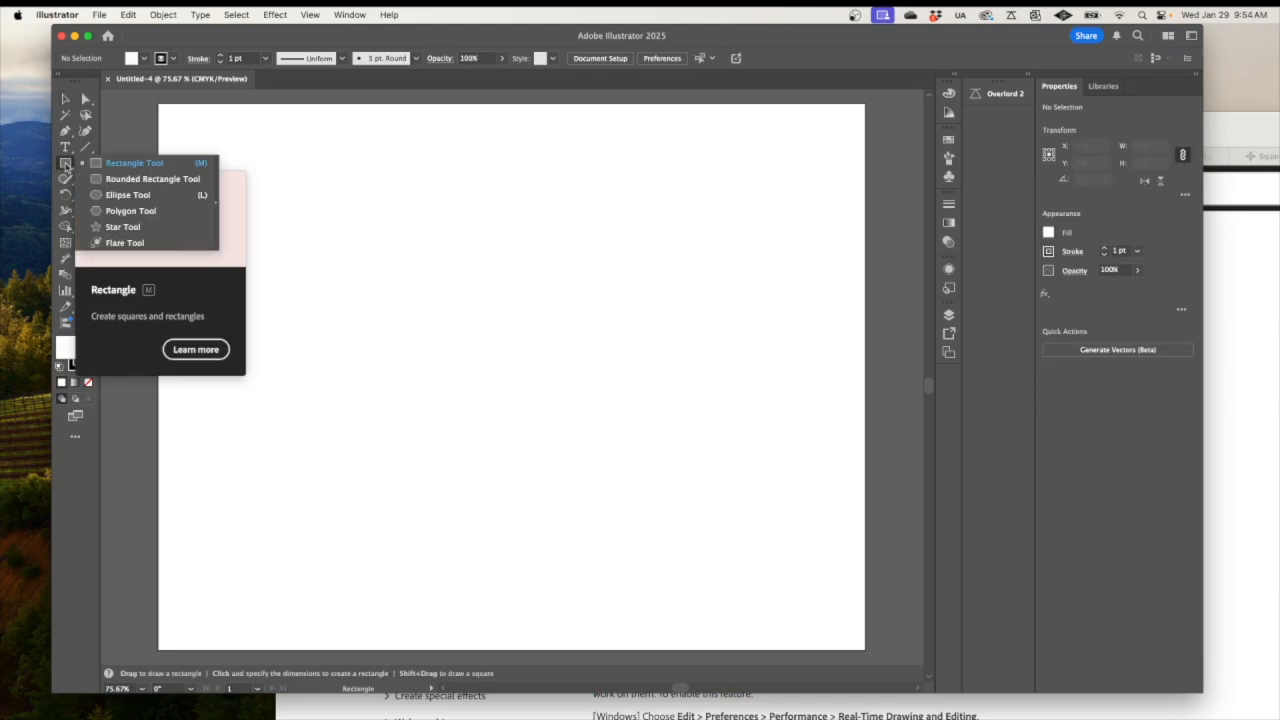
pyautogui.click(128, 195)
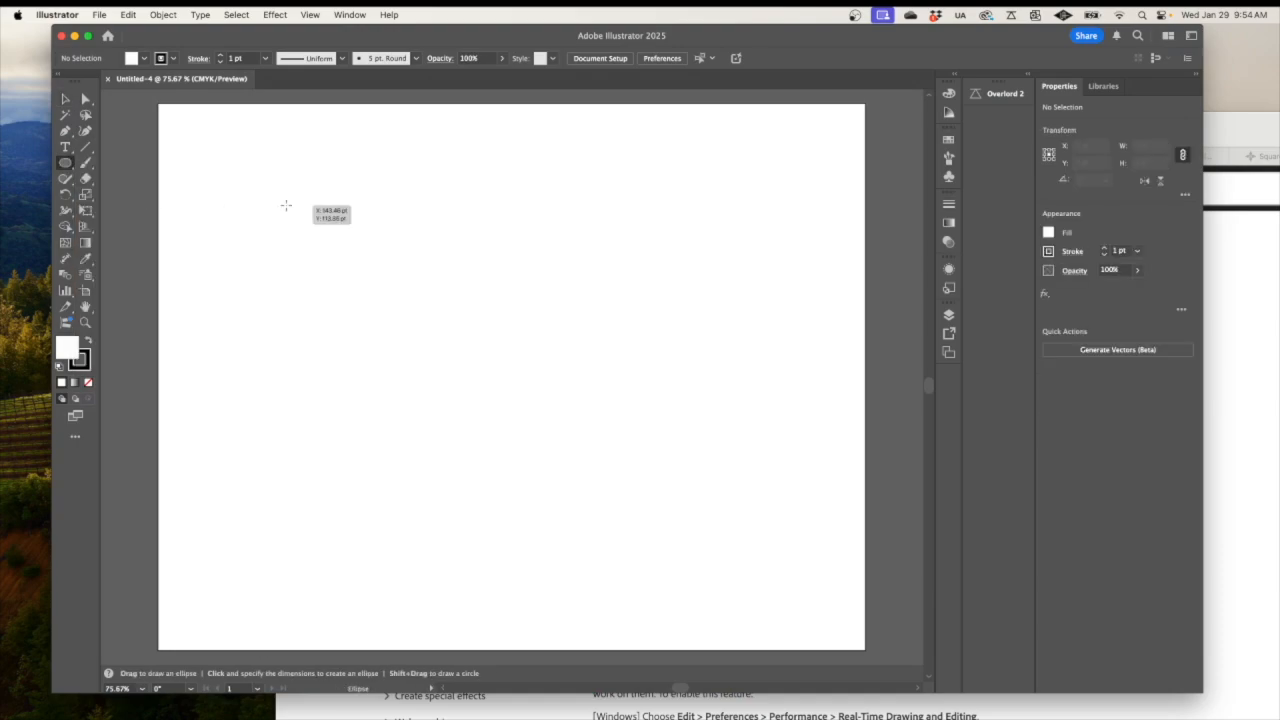
pyautogui.moveTo(286, 205); pyautogui.dragTo(580, 530)
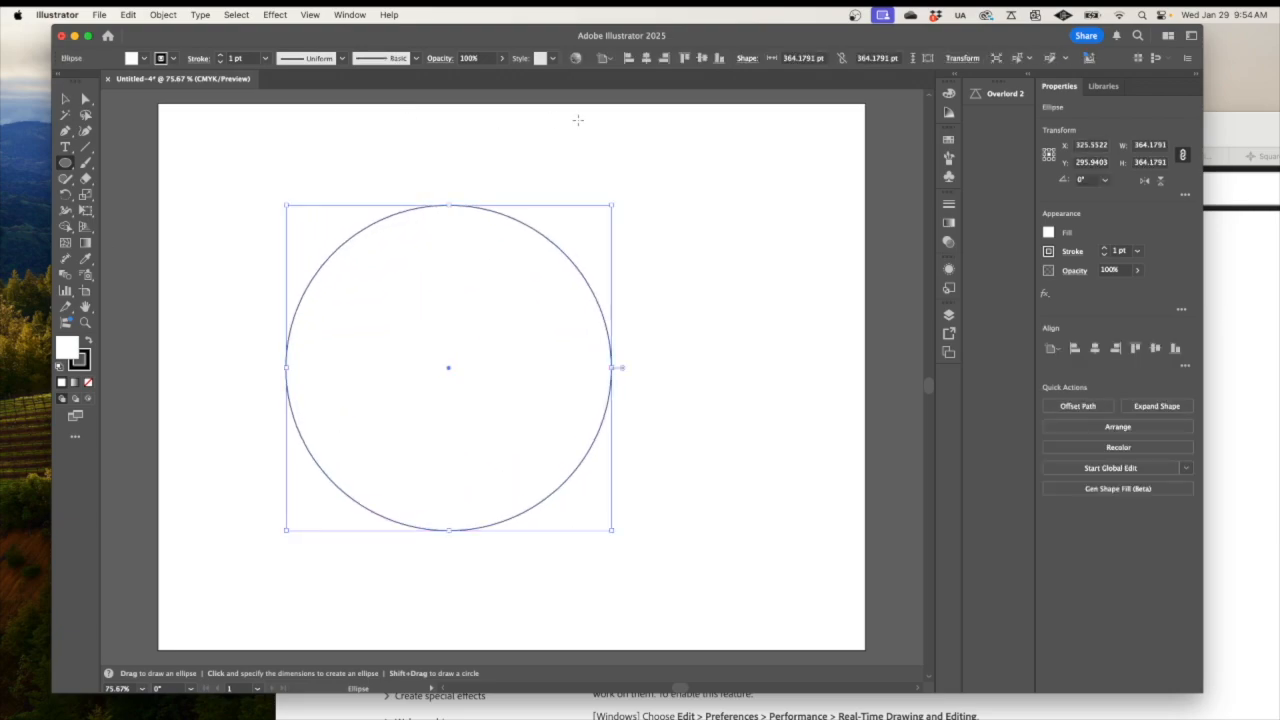
pyautogui.click(646, 58)
pyautogui.click(702, 58)
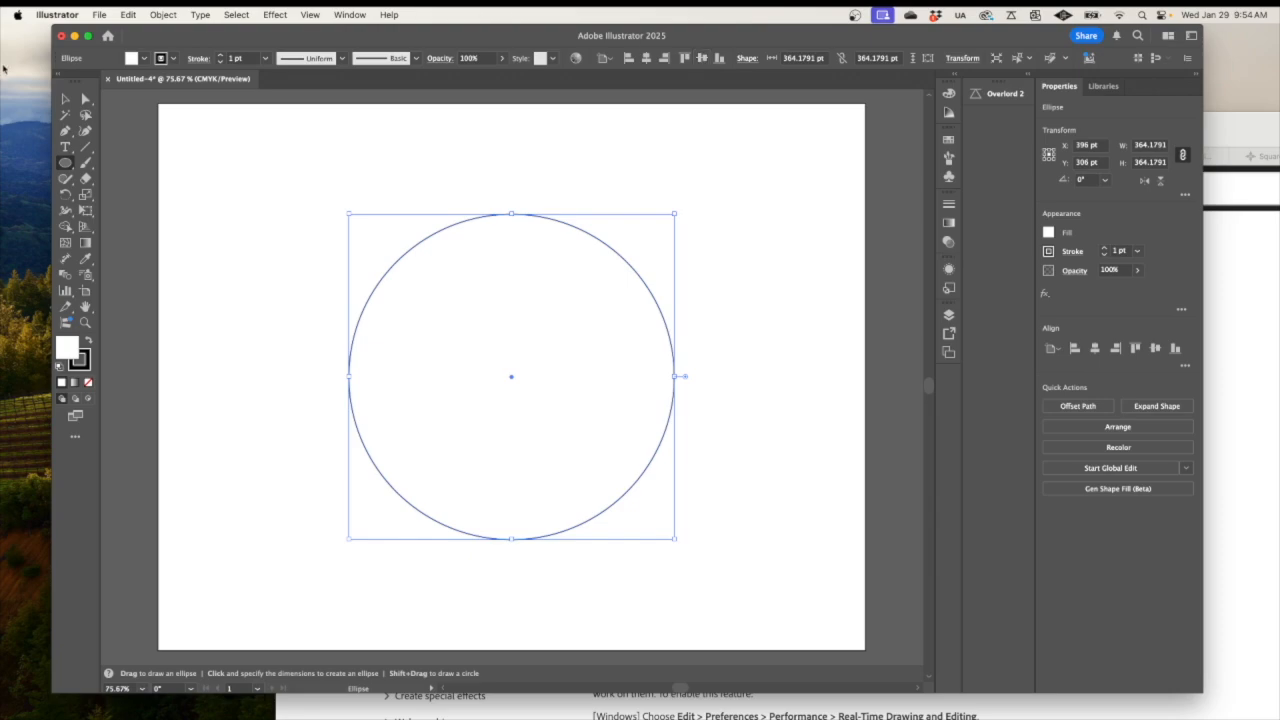
# Draw a rectangle about 315 by 414 pt with its left edge on the circle's vertical centreline, covering the circle's right half.
pyautogui.click(66, 165)
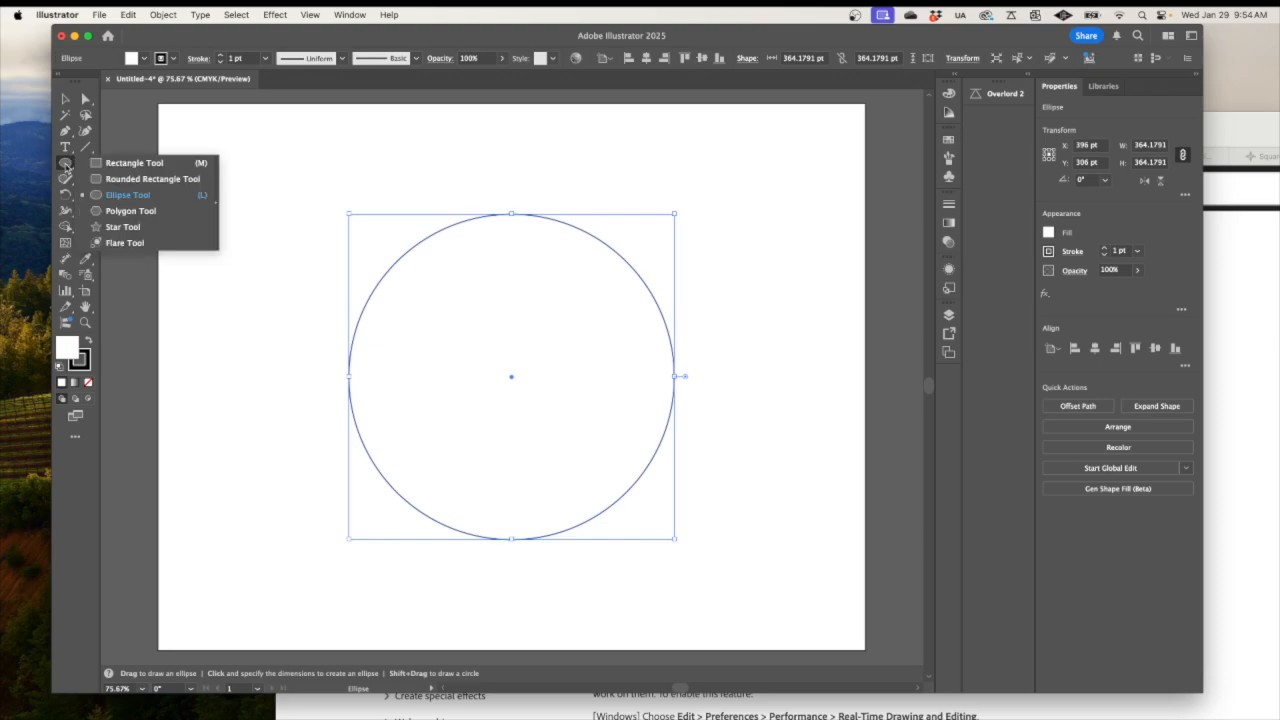
pyautogui.click(121, 167)
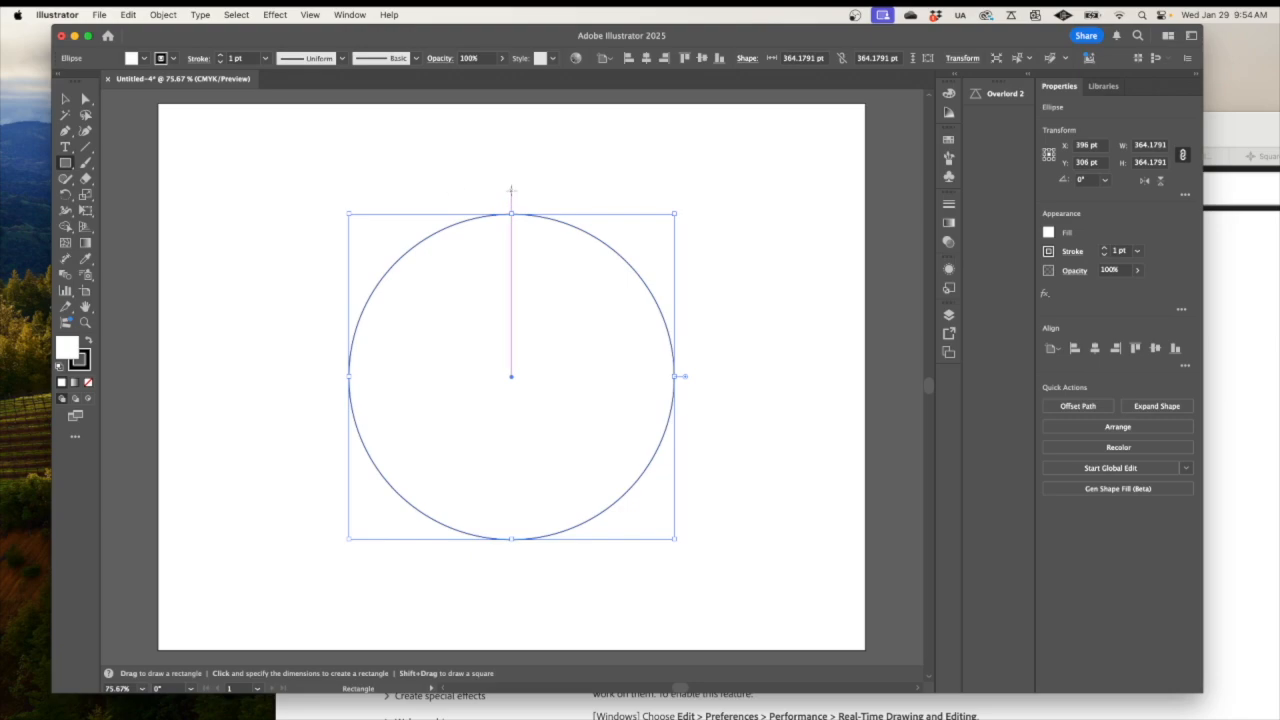
pyautogui.moveTo(511, 189)
pyautogui.mouseDown()
pyautogui.moveTo(603, 263)
pyautogui.moveTo(790, 558)
pyautogui.mouseUp()
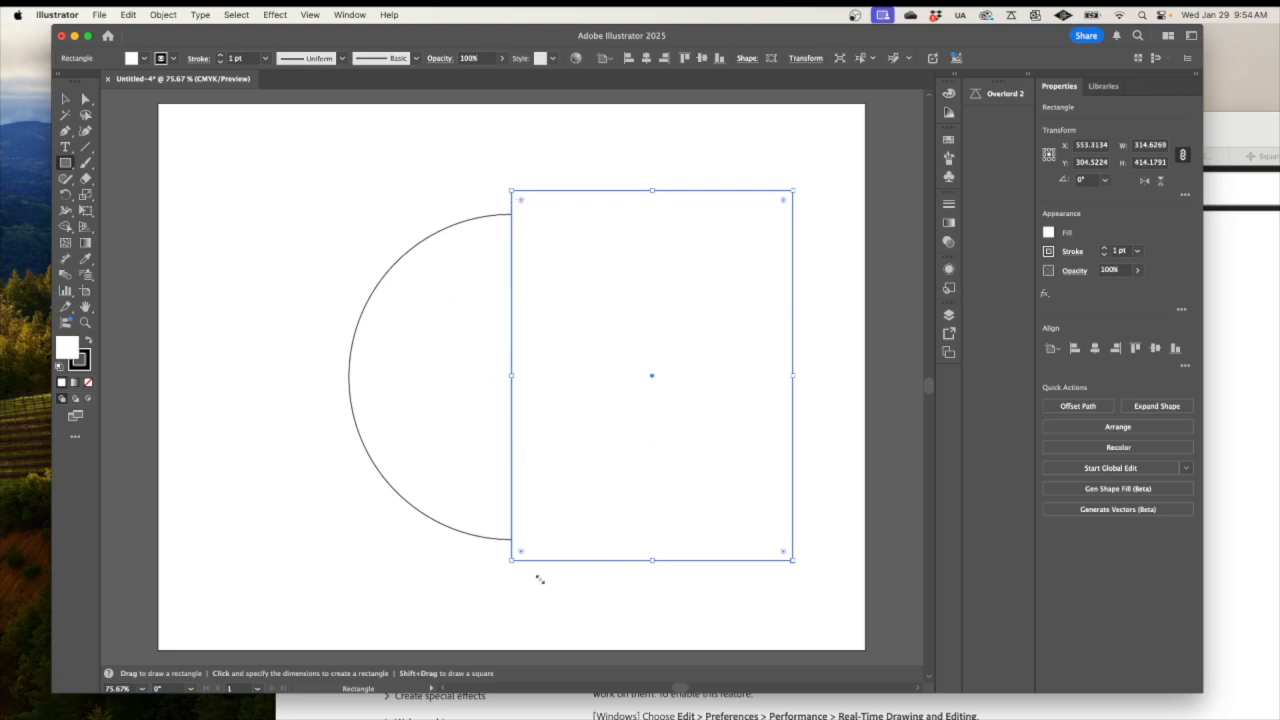
# Select the circle and rectangle together and split off the overlapping right half of the circle with Shape Builder.
pyautogui.click(65, 99)
pyautogui.moveTo(391, 209); pyautogui.dragTo(613, 355)
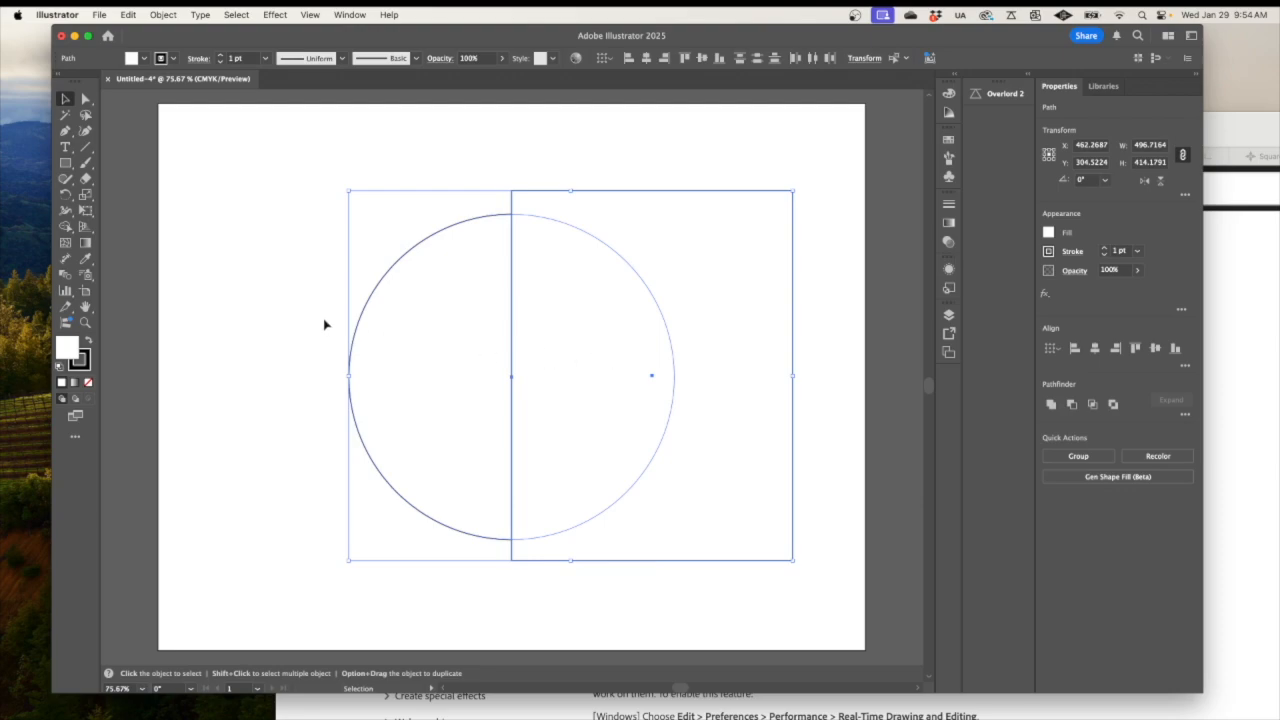
pyautogui.click(66, 227)
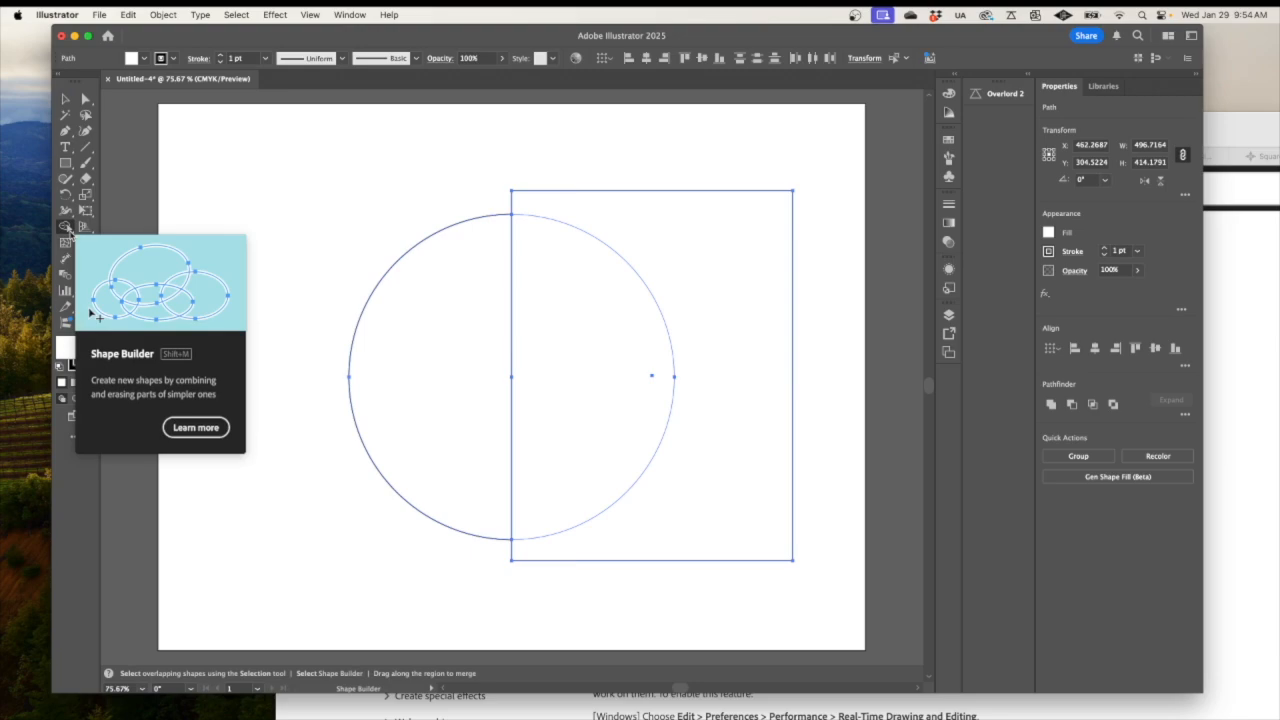
pyautogui.click(536, 341)
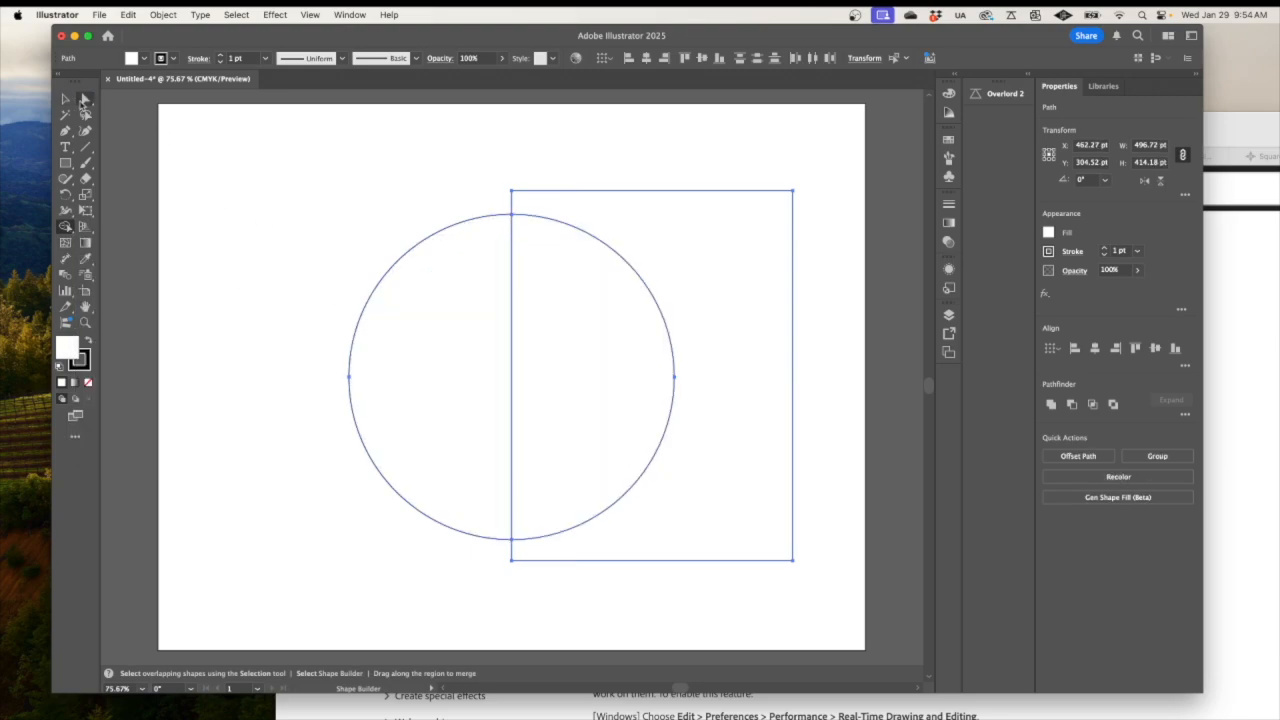
# Delete the leftover rectangle geometry outside the circle, keeping both half circles.
pyautogui.click(85, 99)
pyautogui.moveTo(478, 163); pyautogui.dragTo(596, 205)
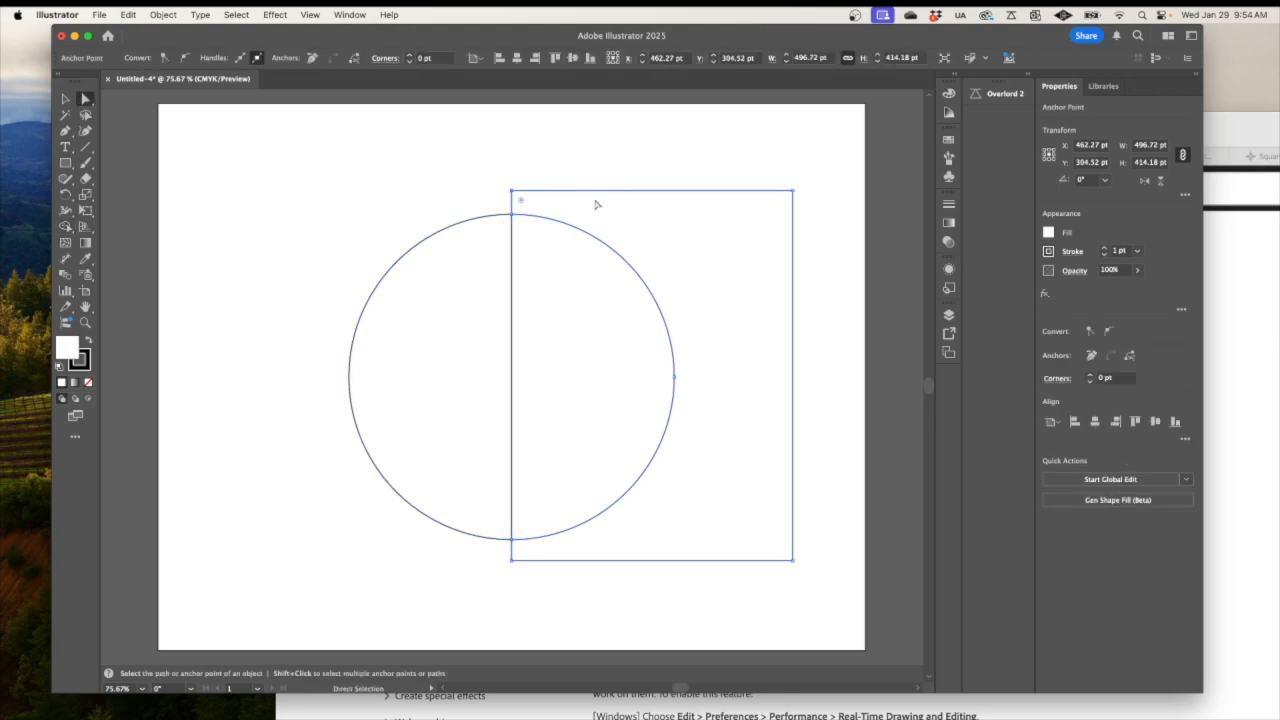
pyautogui.press('Delete')
pyautogui.moveTo(750, 246); pyautogui.dragTo(844, 321)
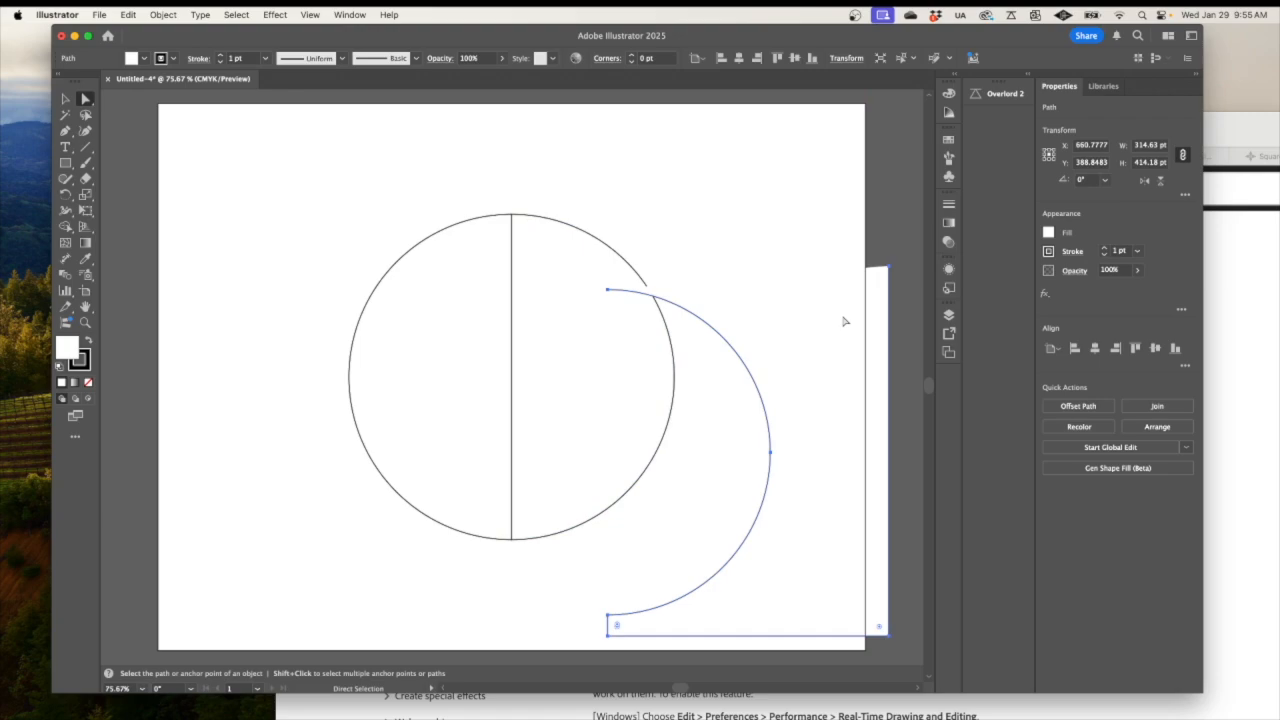
pyautogui.press('Delete')
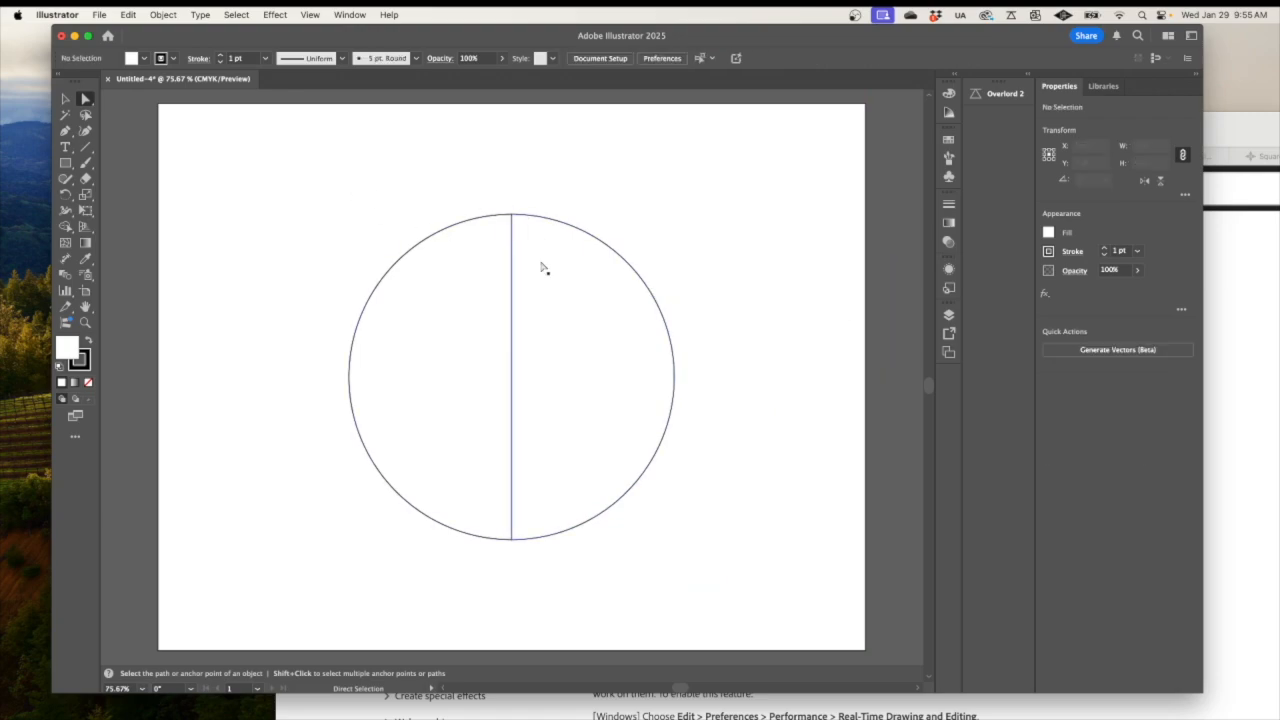
# Try a red fill (#C93939) on the right half of the circle and undo it.
pyautogui.click(672, 333)
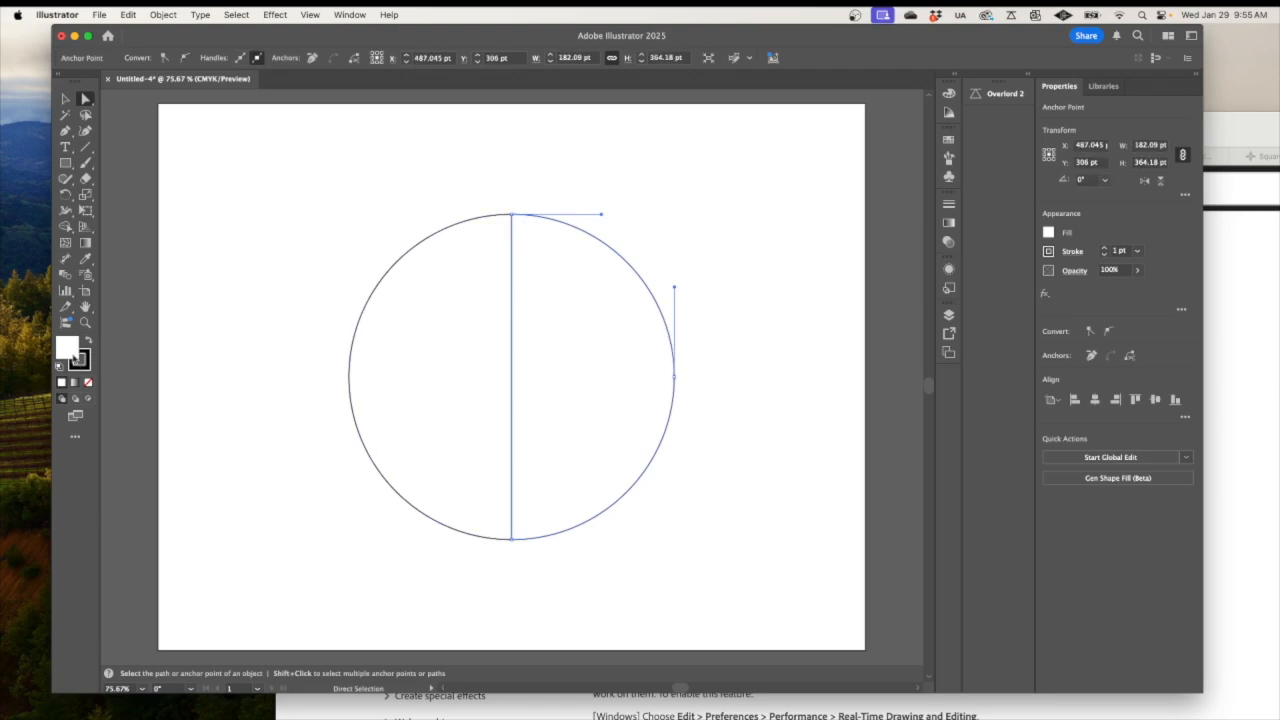
pyautogui.doubleClick(74, 356)
pyautogui.click(586, 329)
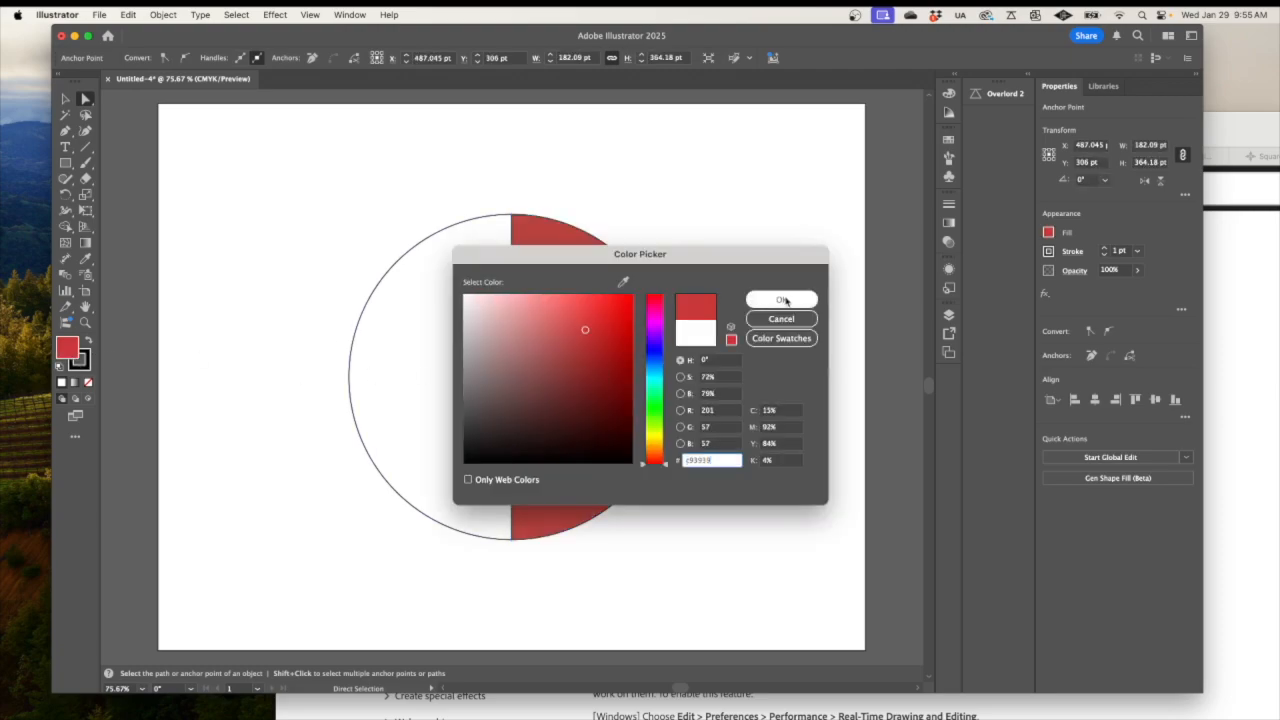
pyautogui.click(782, 300)
pyautogui.press('super+z')
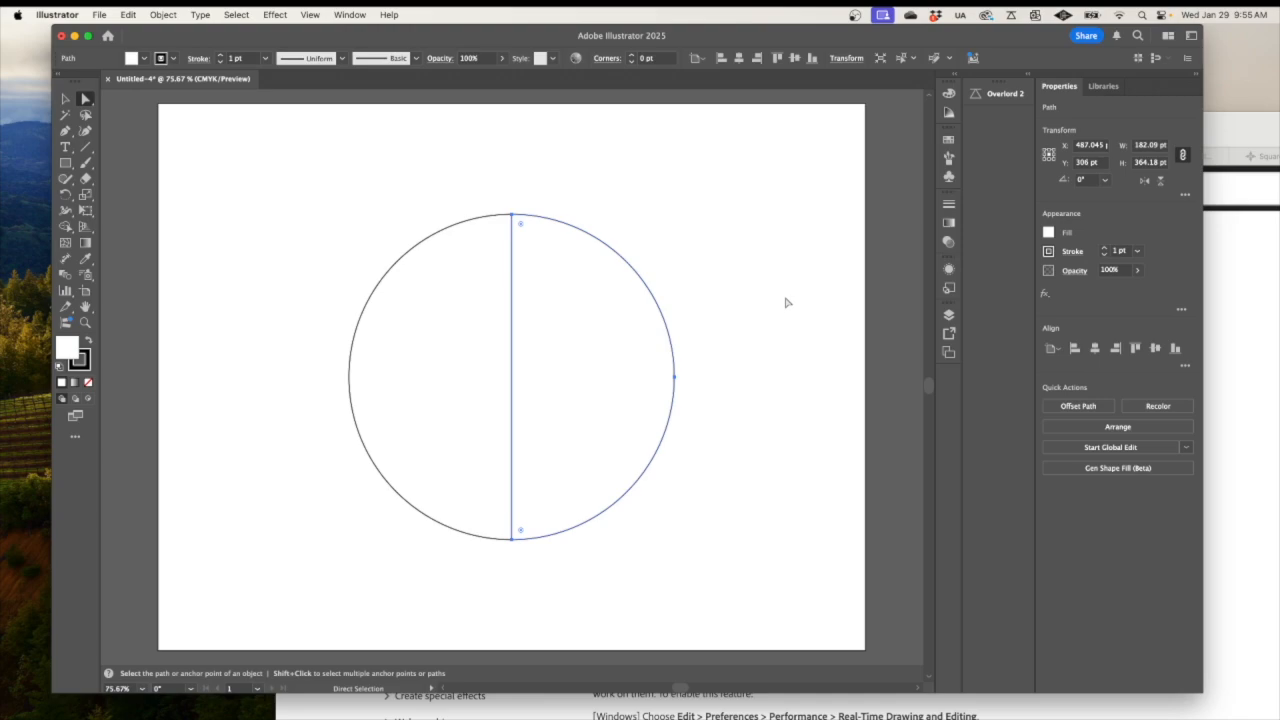
# Draw a rectangle about 247 by 442 pt starting at the circle's vertical centreline and centre it vertically on the artboard.
pyautogui.click(65, 163)
pyautogui.moveTo(511, 181)
pyautogui.mouseDown()
pyautogui.moveTo(709, 471)
pyautogui.moveTo(733, 575)
pyautogui.mouseUp()
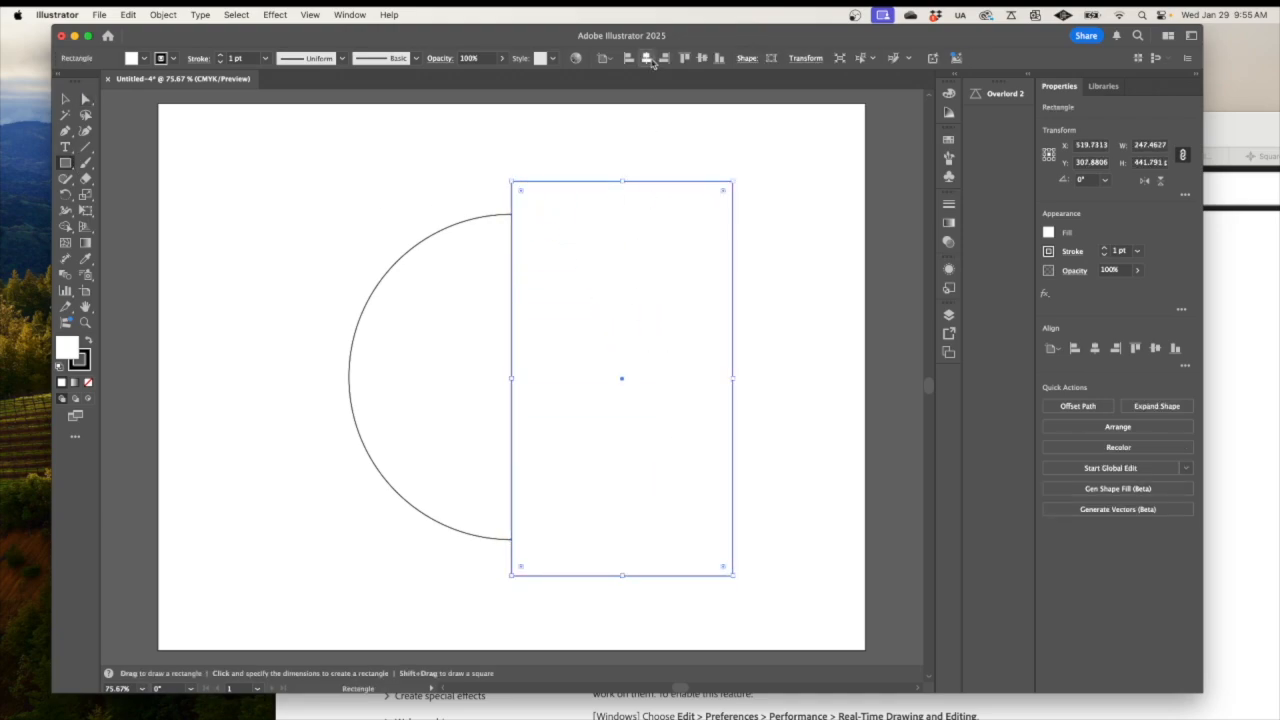
pyautogui.click(704, 58)
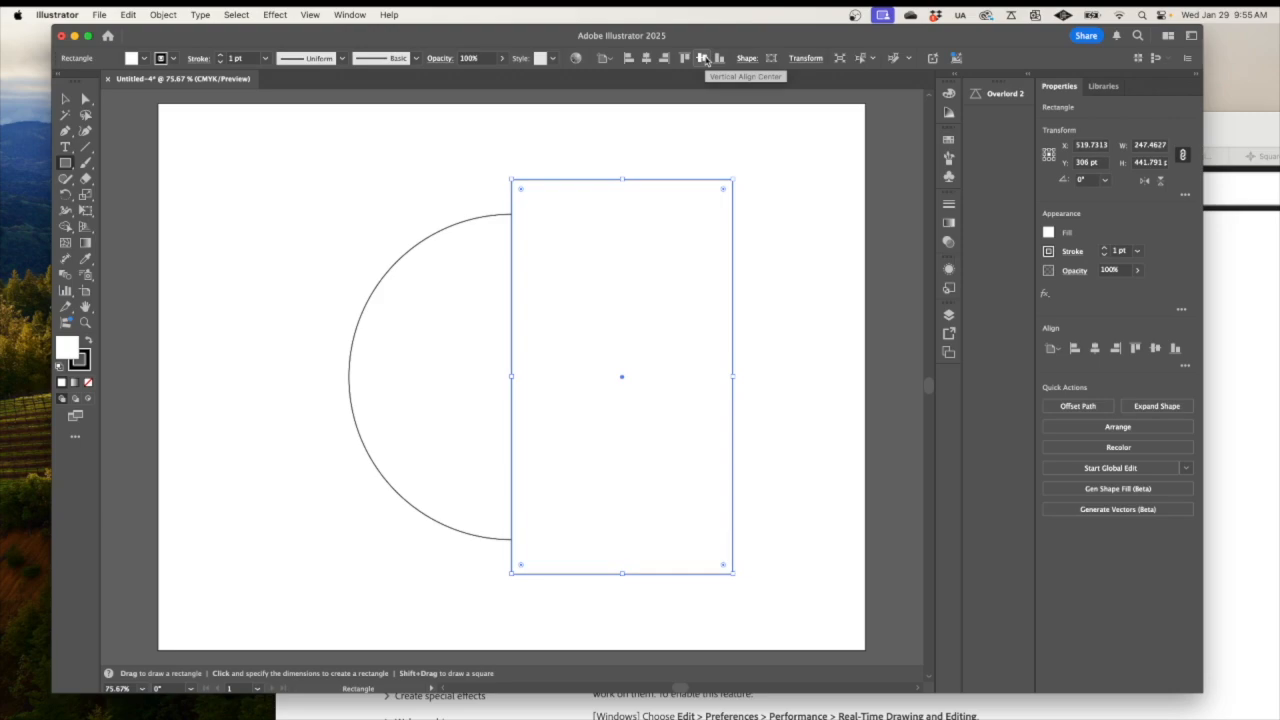
# Preview a -60° rotation of the rectangle about its own centre and cancel it.
pyautogui.click(163, 14)
pyautogui.moveTo(230, 35)
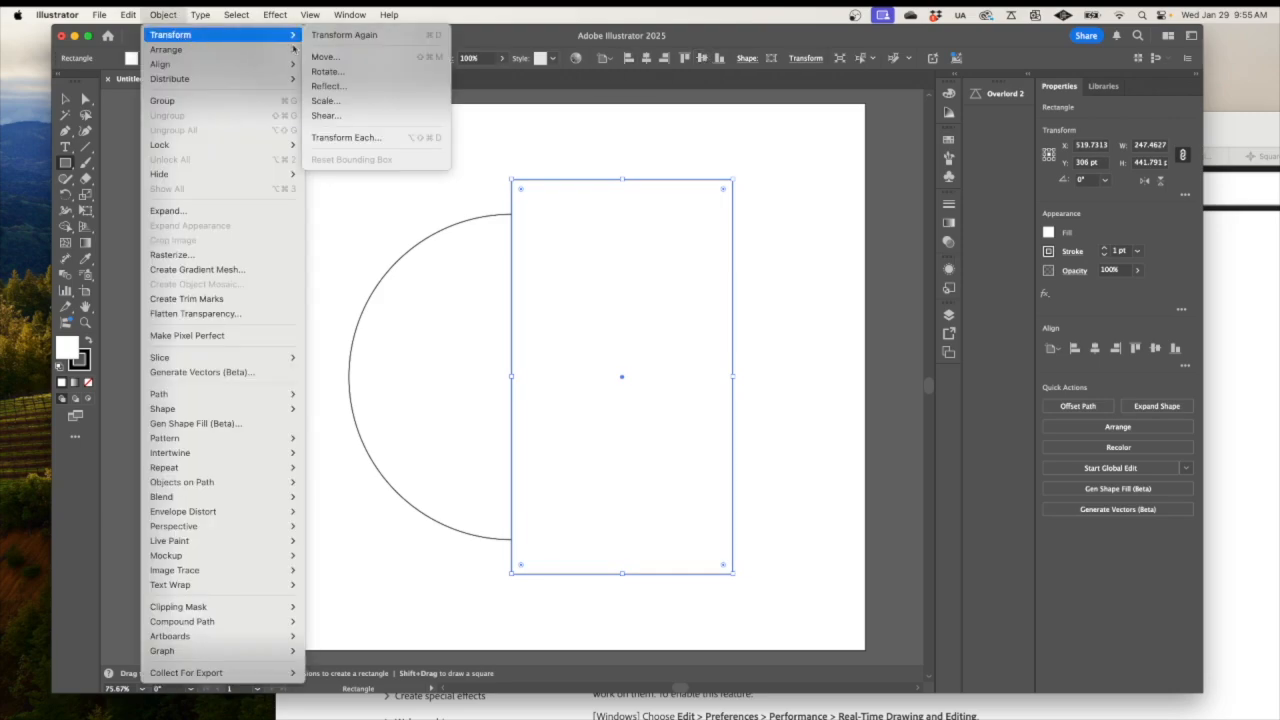
pyautogui.click(325, 71)
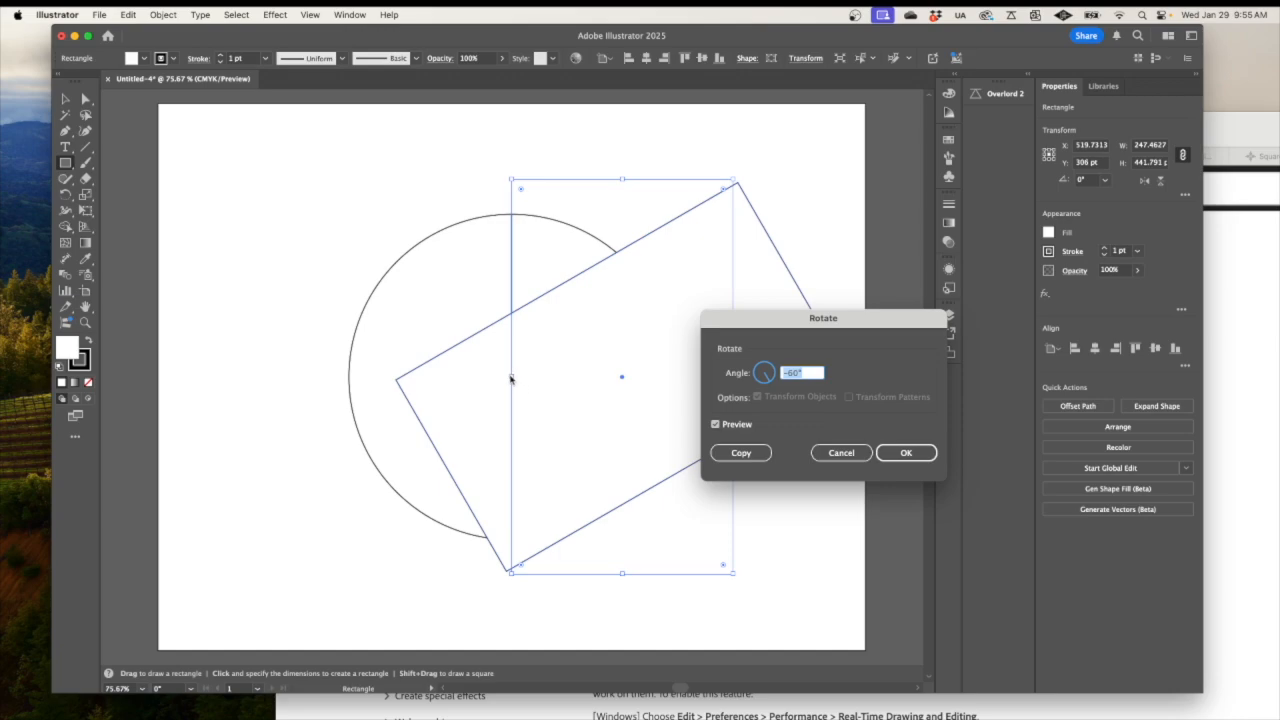
pyautogui.click(841, 452)
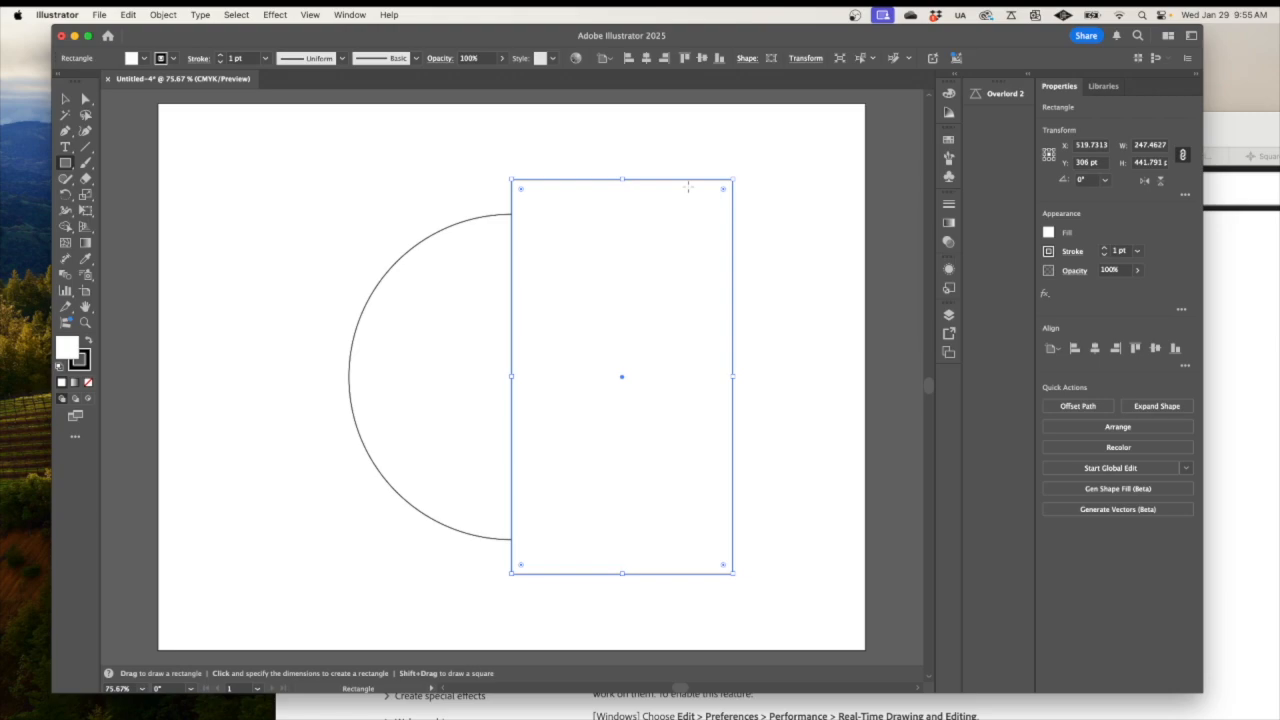
# Preview a -60° rotation of the rectangle about a custom point outside the circle's lower left and cancel it.
pyautogui.click(67, 200)
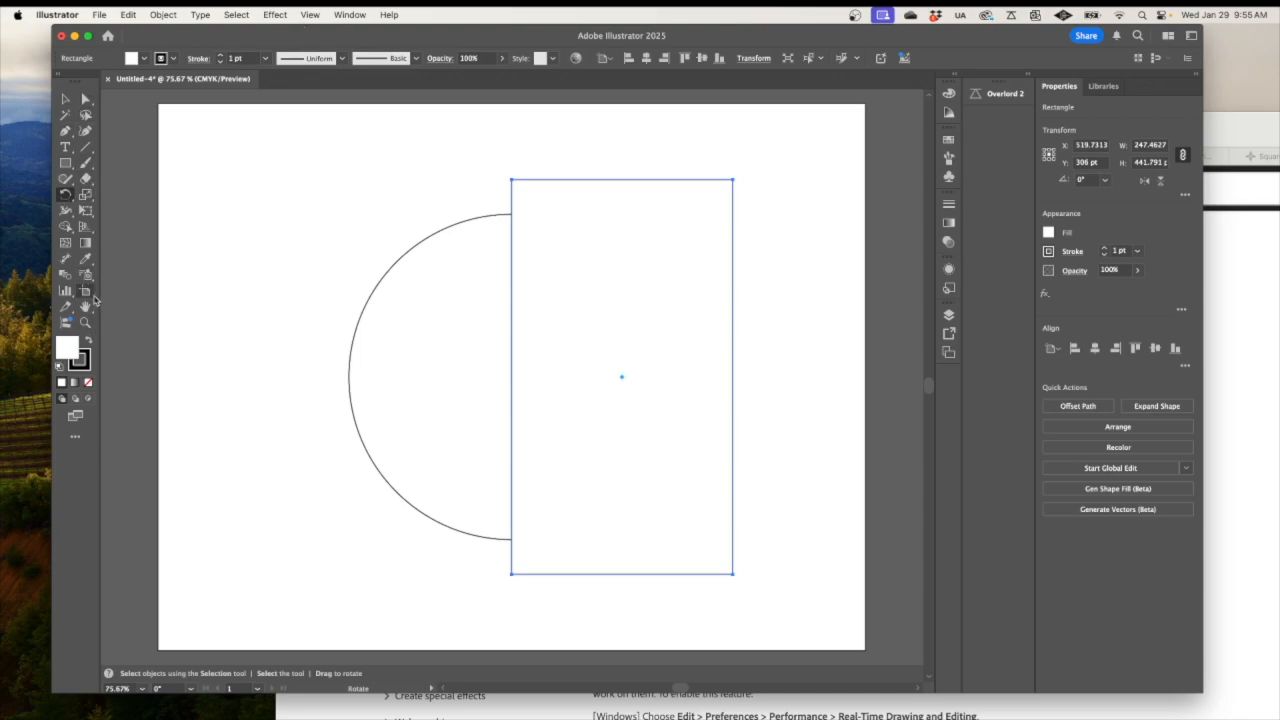
pyautogui.click(352, 14)
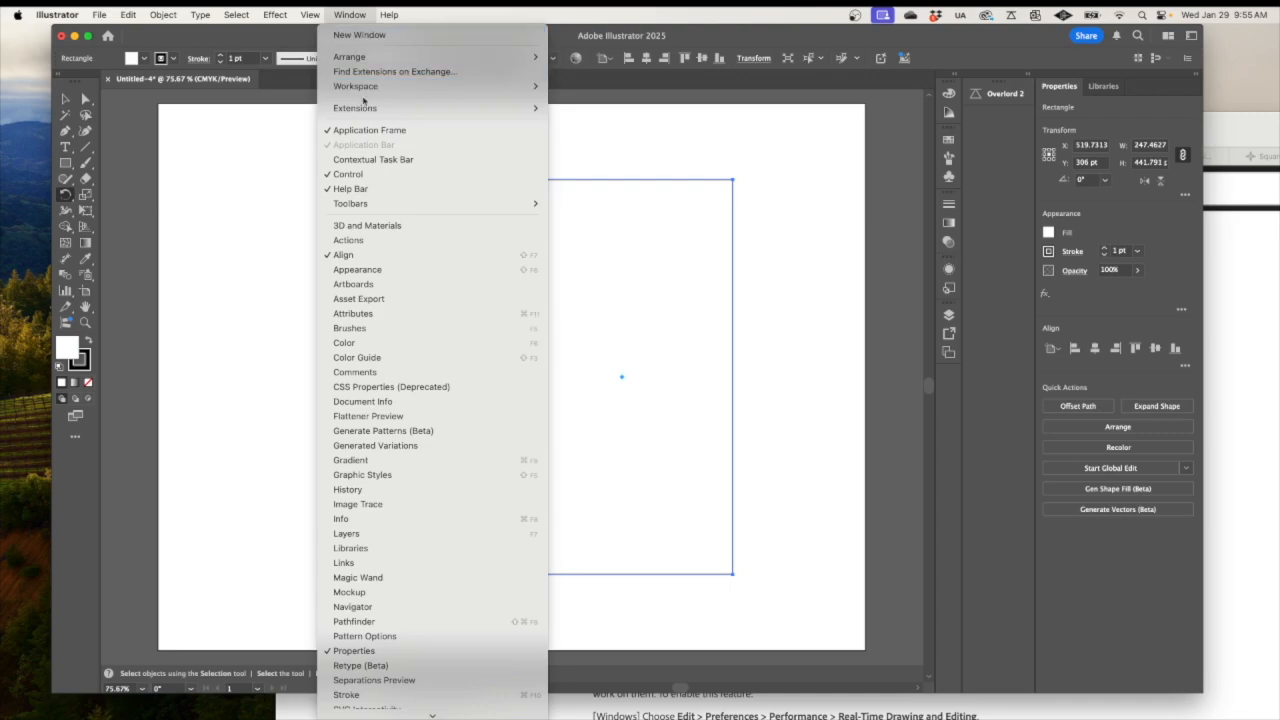
pyautogui.moveTo(368, 87)
pyautogui.click(565, 42)
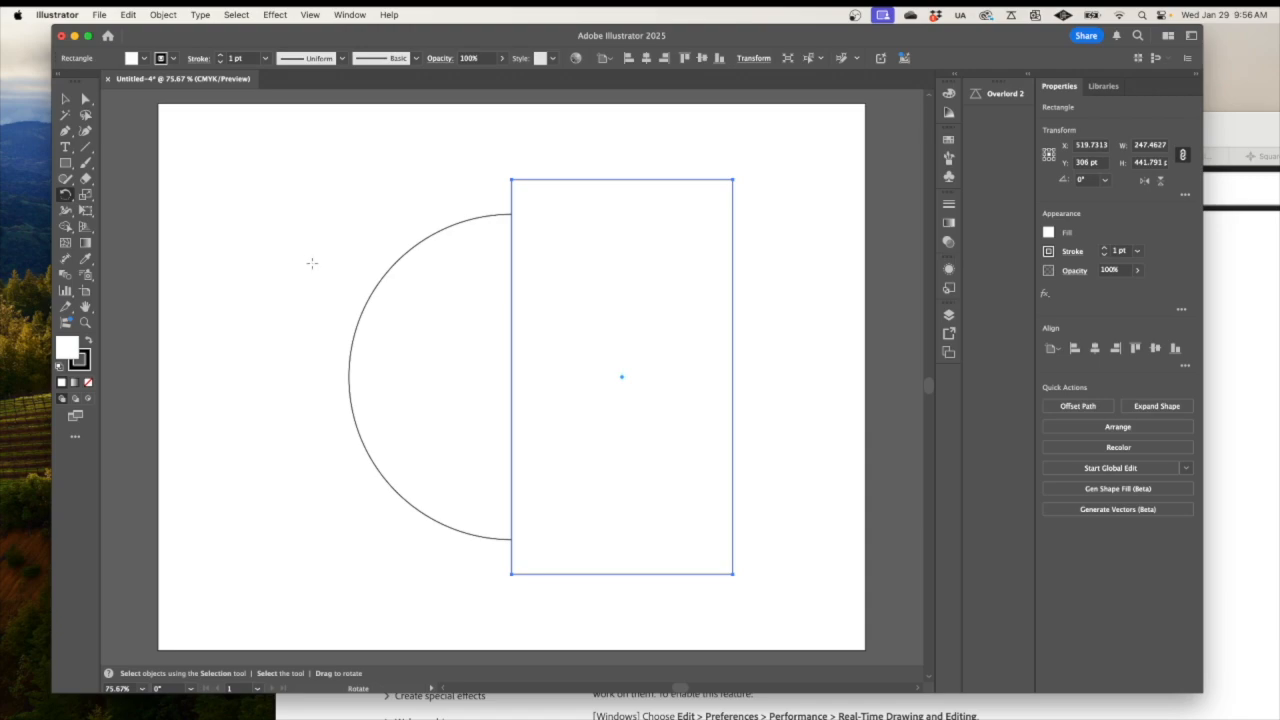
pyautogui.click(65, 196)
pyautogui.keyDown('alt'); pyautogui.click(313, 535); pyautogui.keyUp('alt')
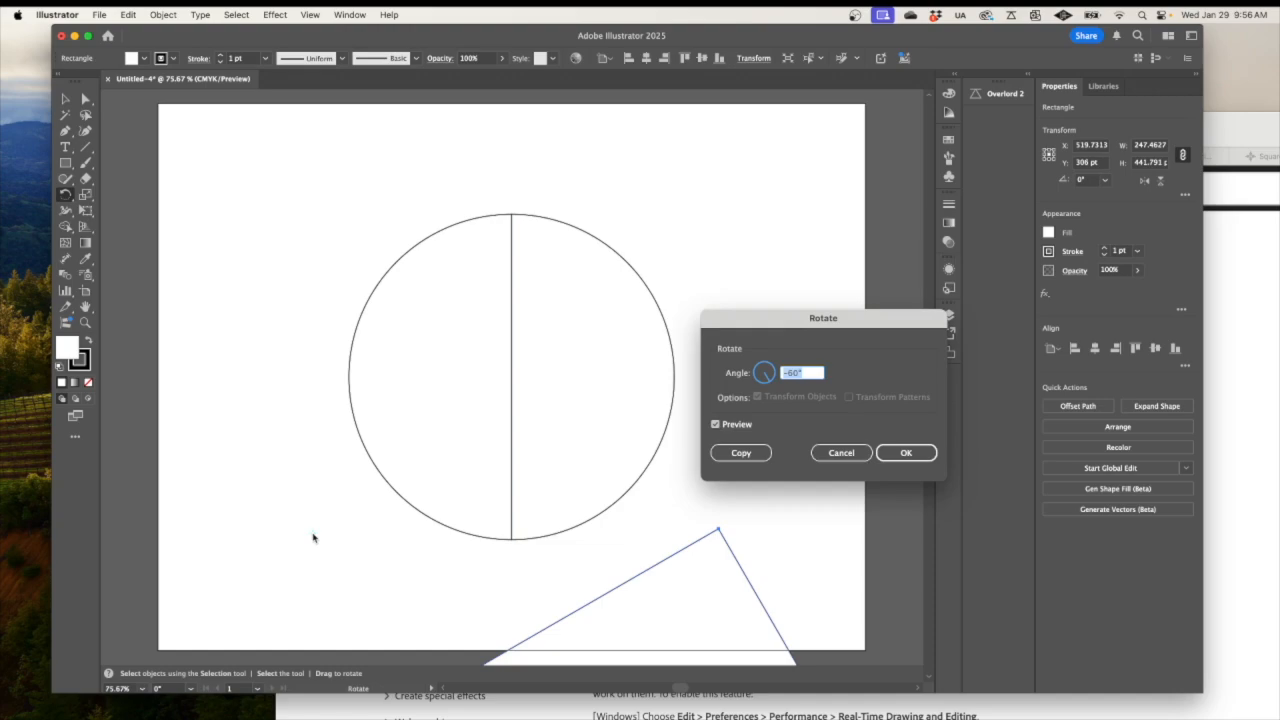
pyautogui.click(836, 452)
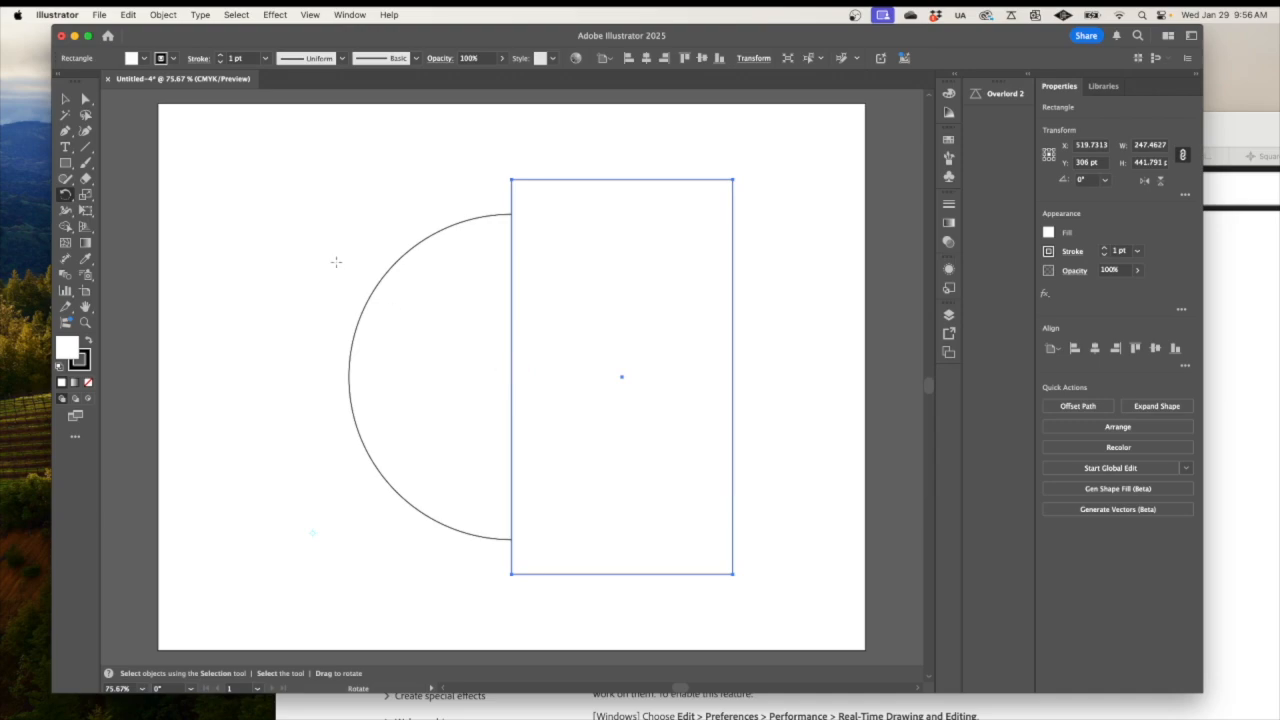
# Show the rulers and place one horizontal and one vertical guide, each centred on the artboard.
pyautogui.click(349, 14)
pyautogui.click(340, 14)
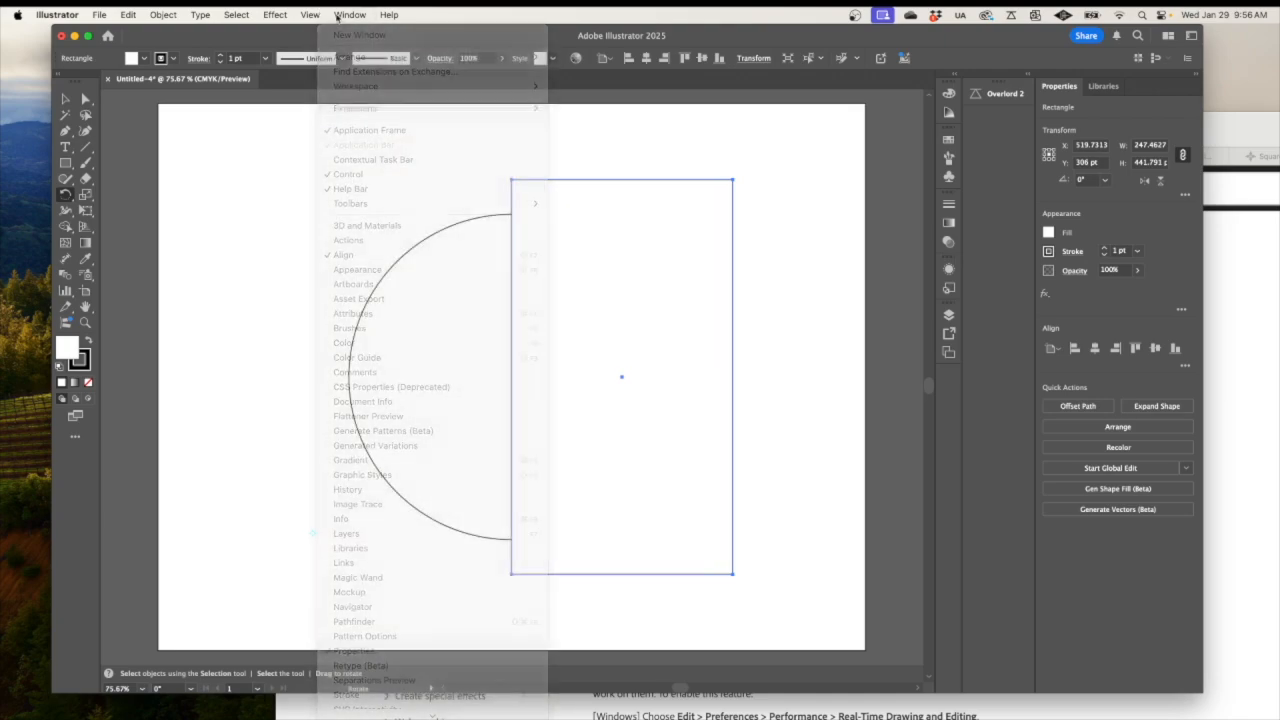
pyautogui.click(311, 14)
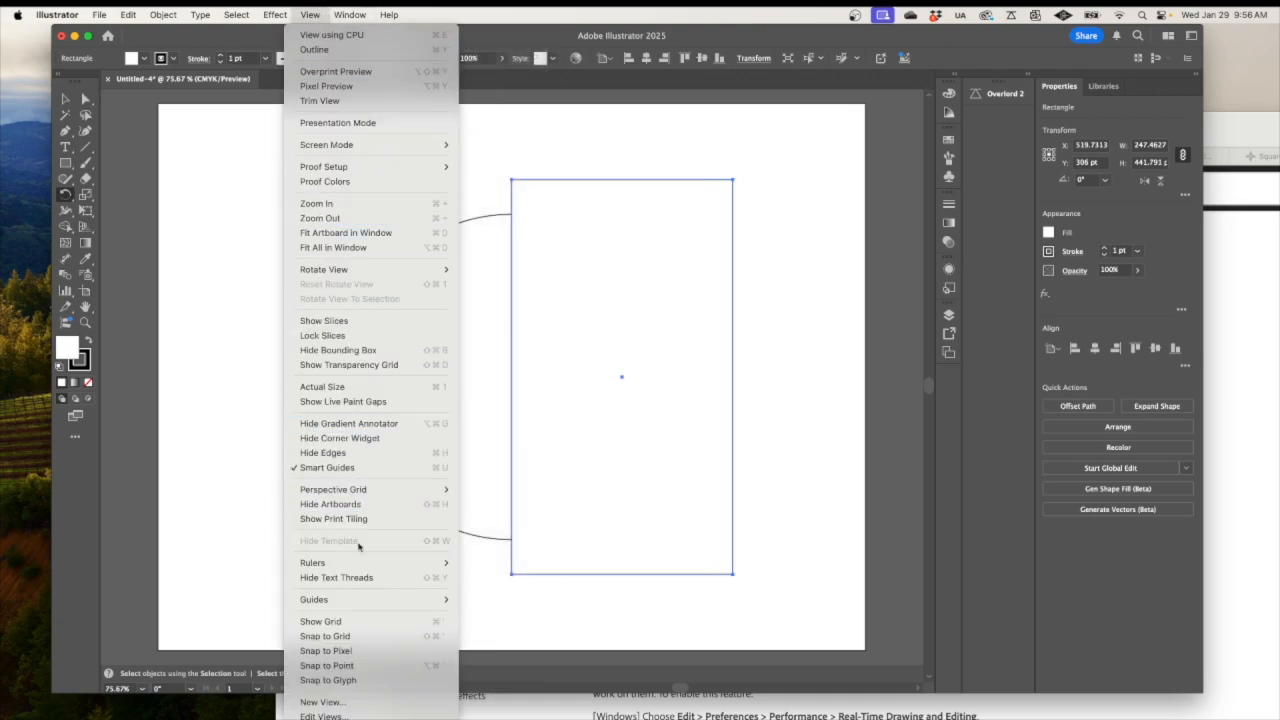
pyautogui.click(490, 562)
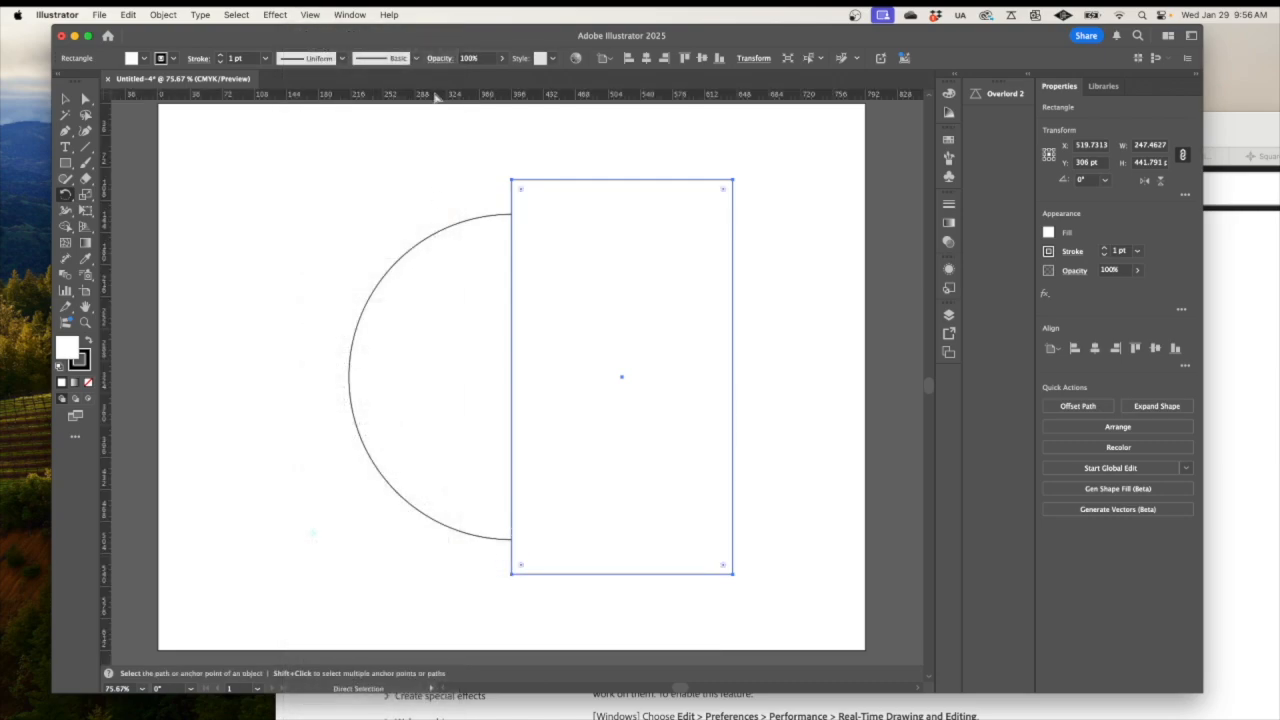
pyautogui.moveTo(438, 100); pyautogui.dragTo(420, 178)
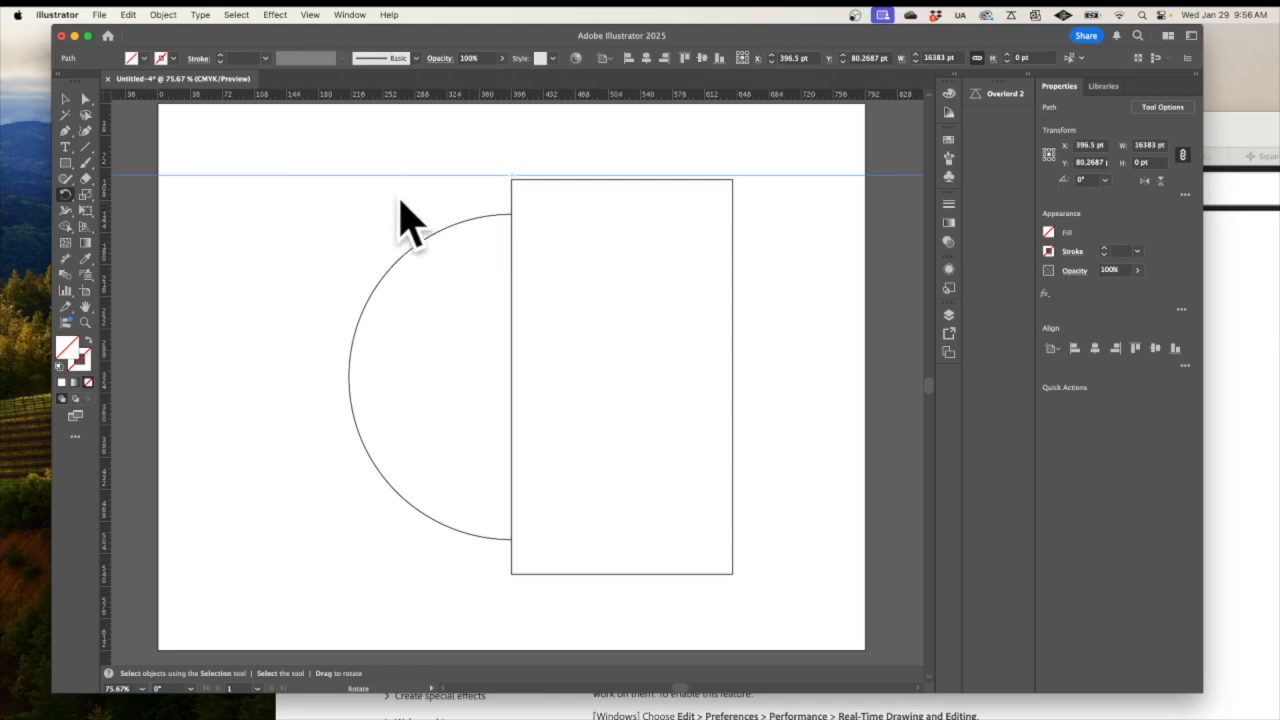
pyautogui.click(701, 58)
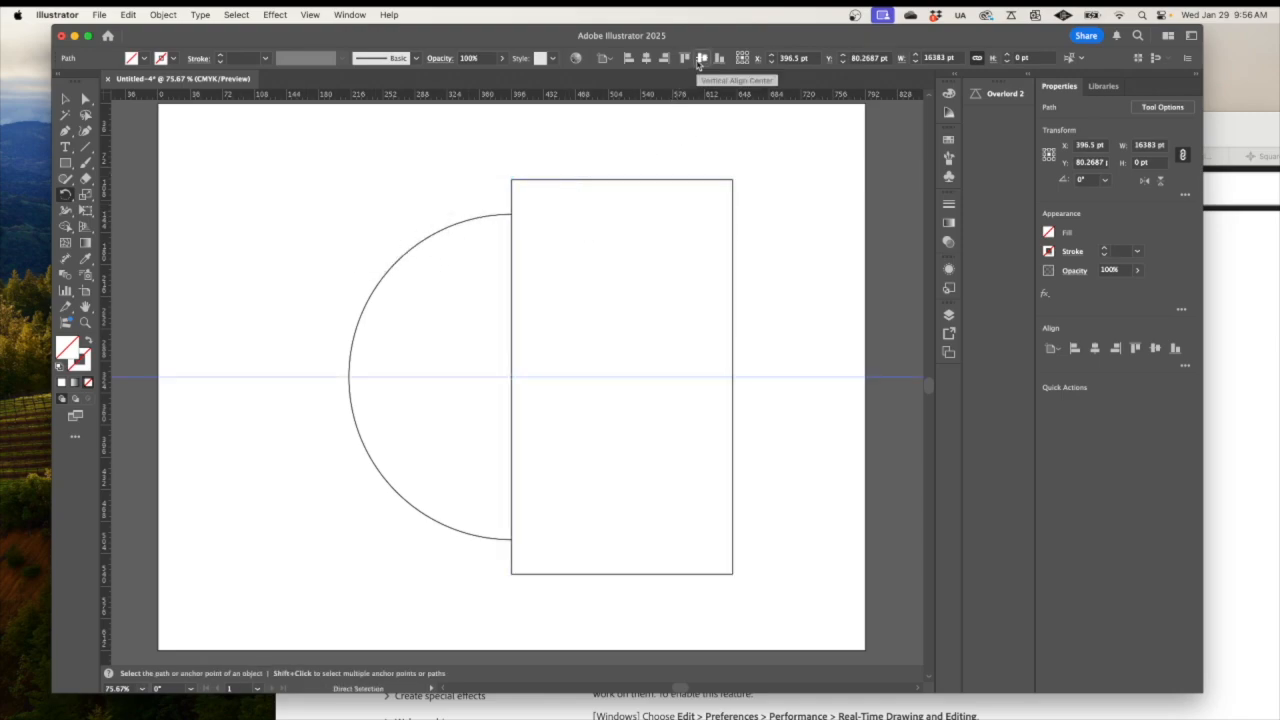
pyautogui.moveTo(107, 270); pyautogui.dragTo(302, 268)
pyautogui.click(646, 58)
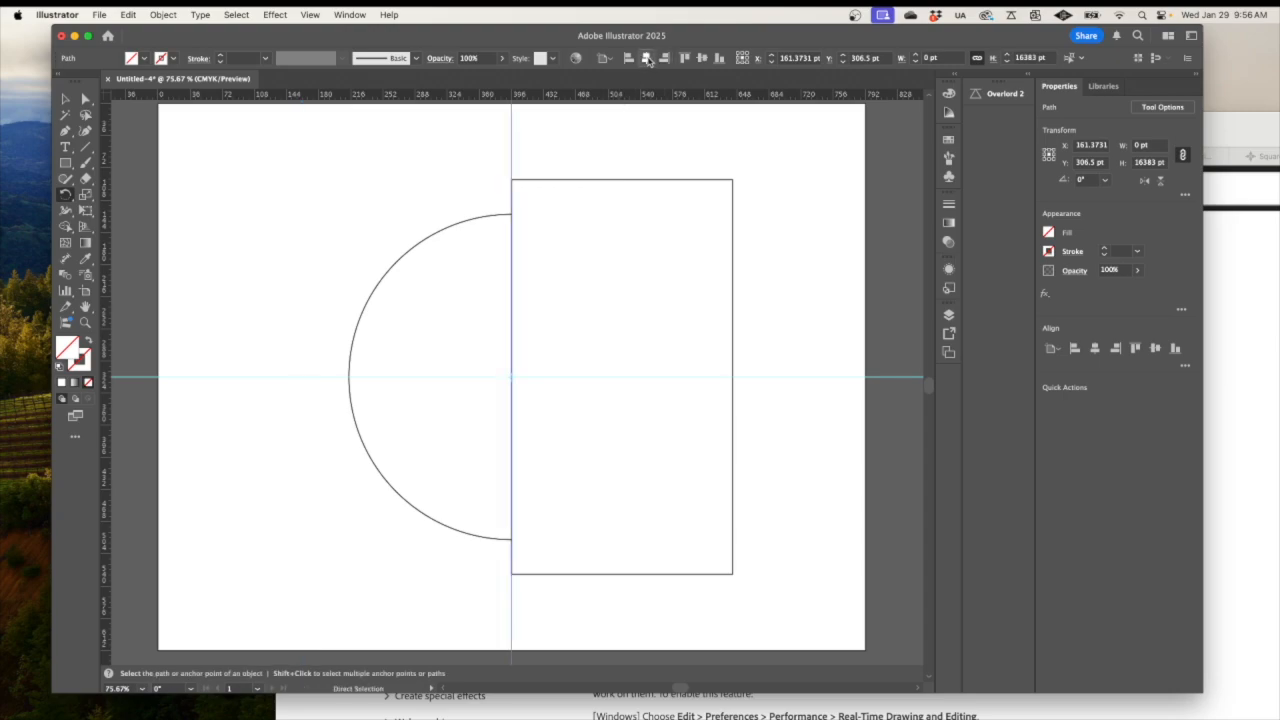
# Rotate the rectangle 60° about the circle's centre, where the two guides cross.
pyautogui.press('r')
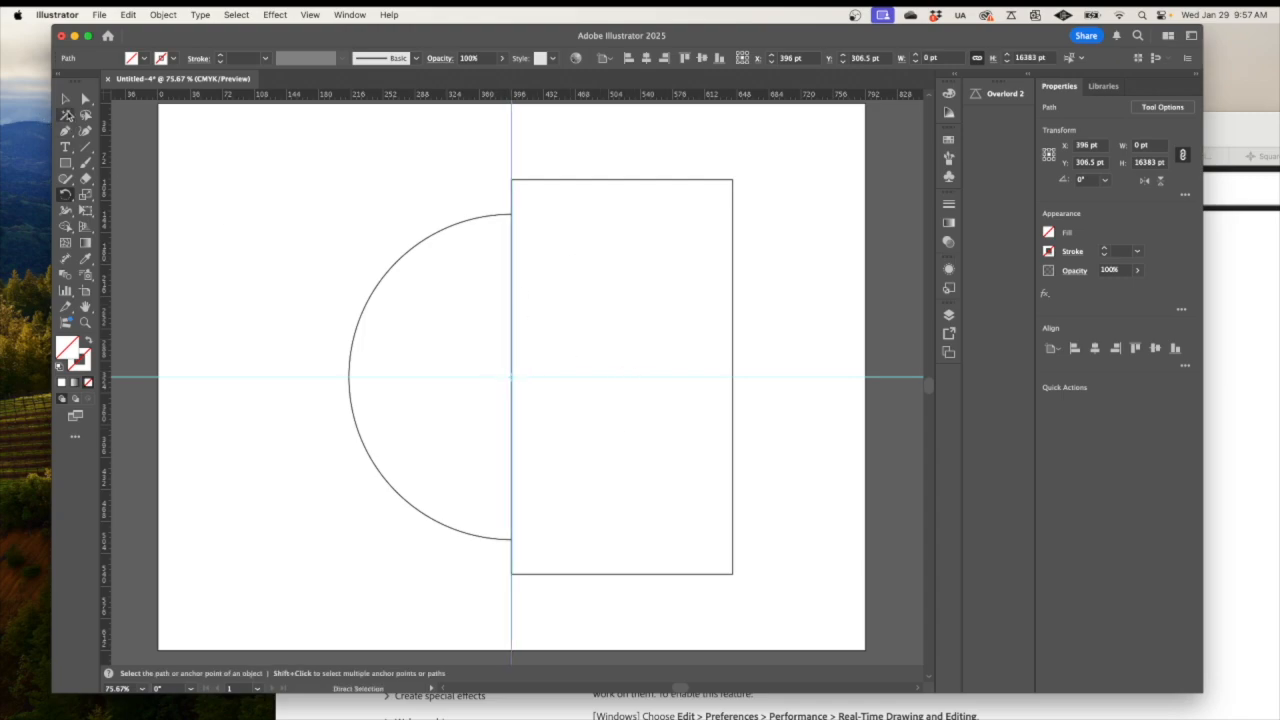
pyautogui.click(65, 99)
pyautogui.click(730, 267)
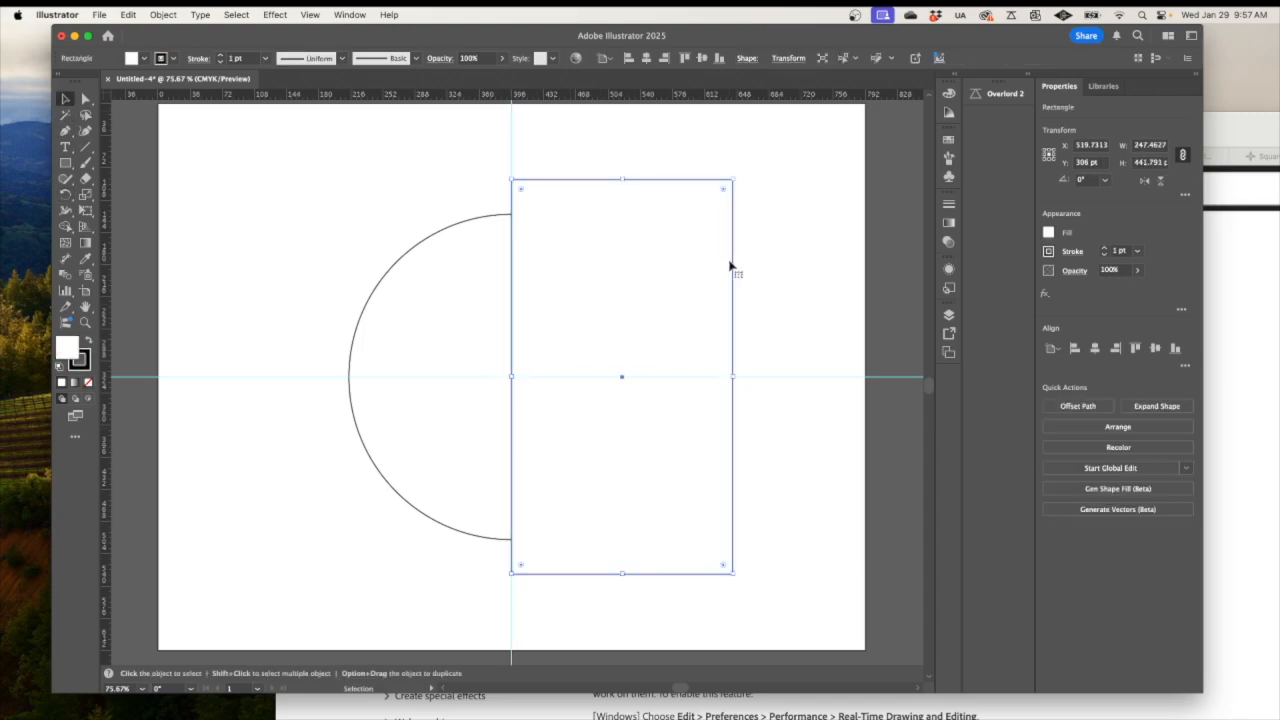
pyautogui.click(65, 196)
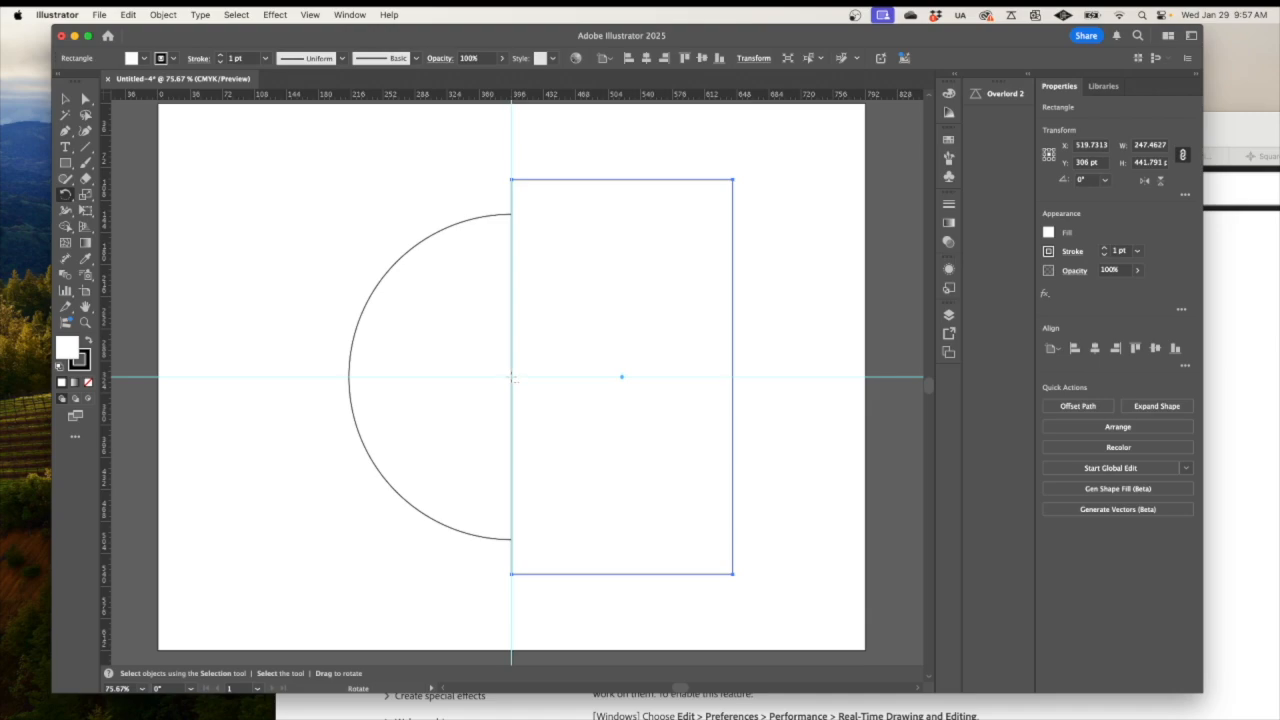
pyautogui.keyDown('alt'); pyautogui.click(512, 377); pyautogui.keyUp('alt')
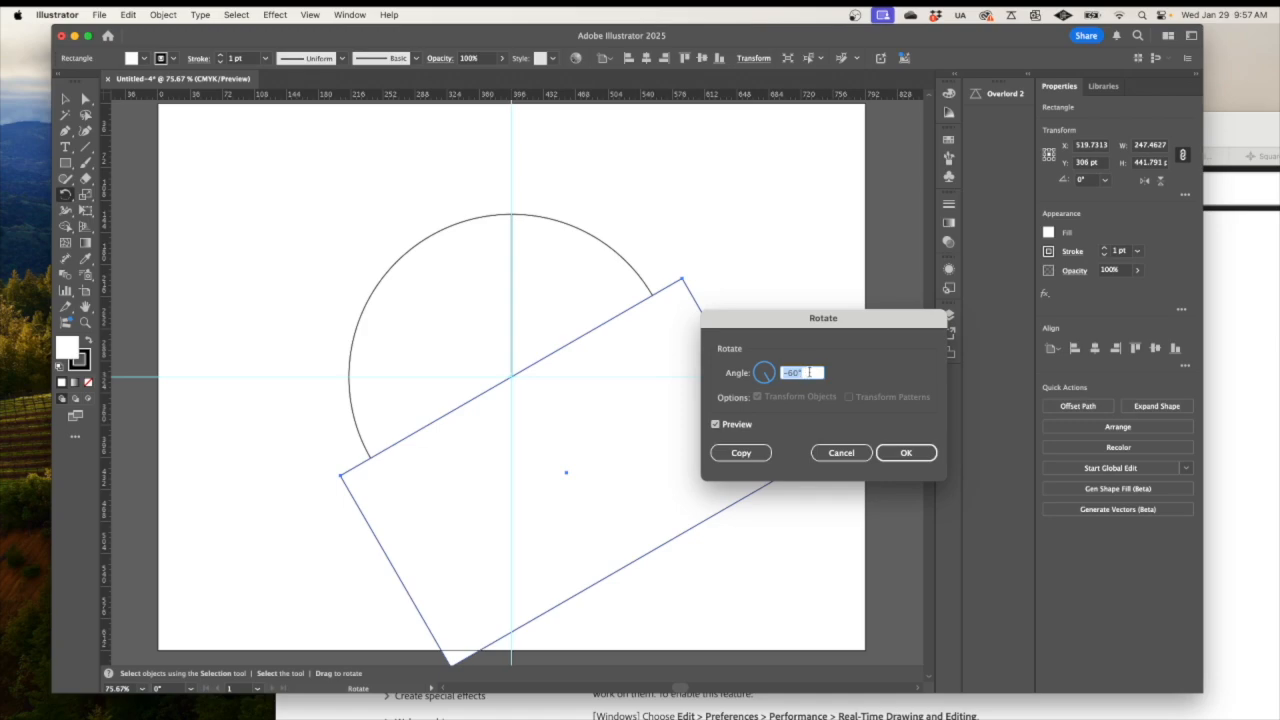
pyautogui.write('60')
pyautogui.press('Return')
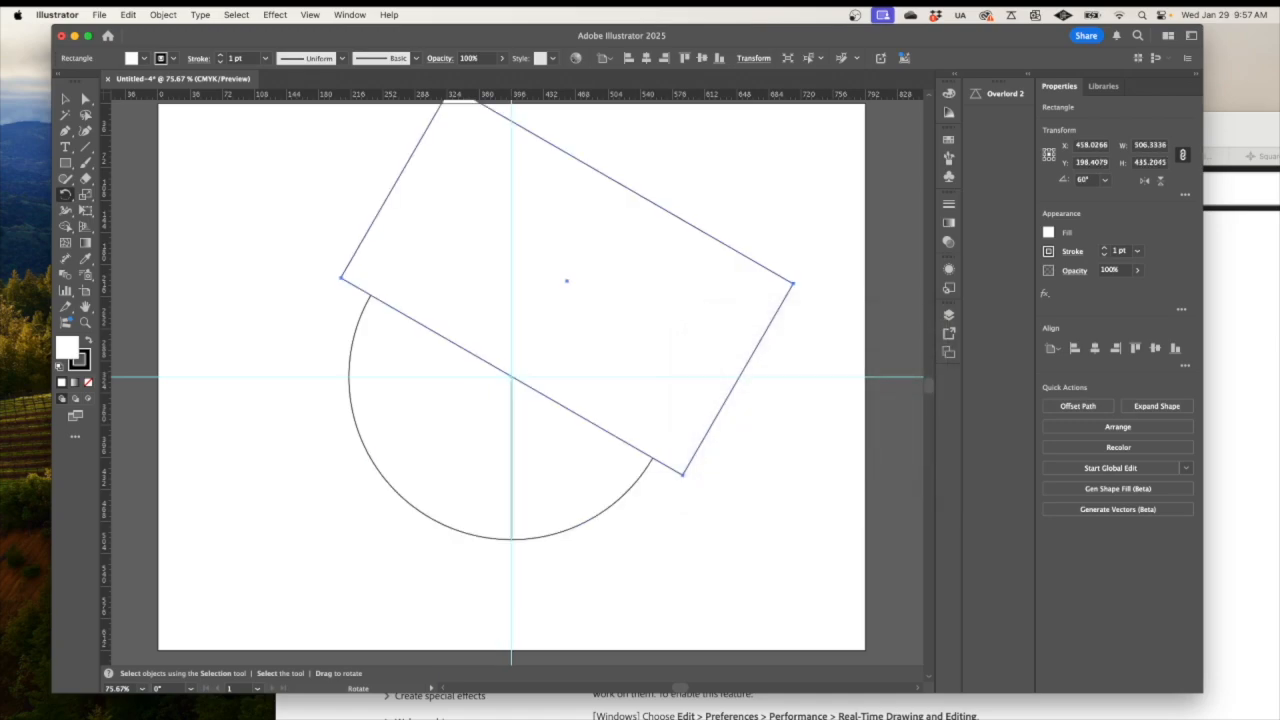
# Select the circle pieces and rotated rectangle together, and split out the overlapping circle regions with Shape Builder.
pyautogui.click(65, 99)
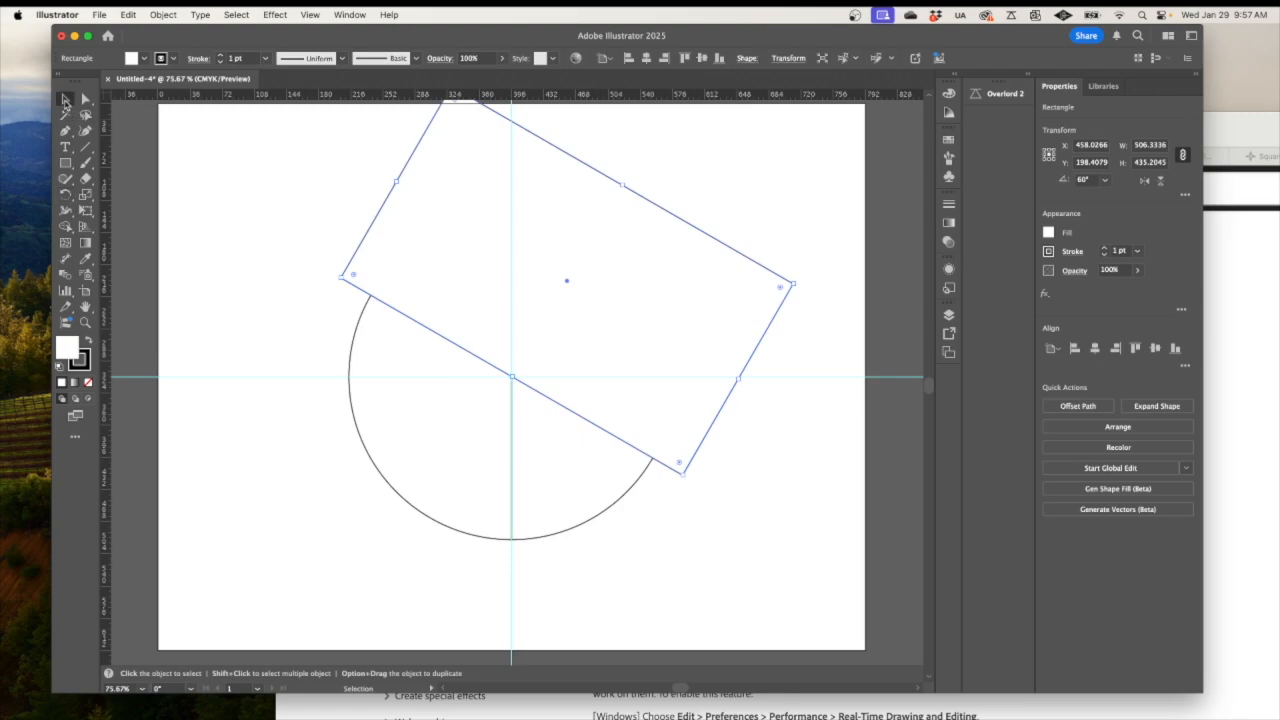
pyautogui.moveTo(256, 199); pyautogui.dragTo(729, 529)
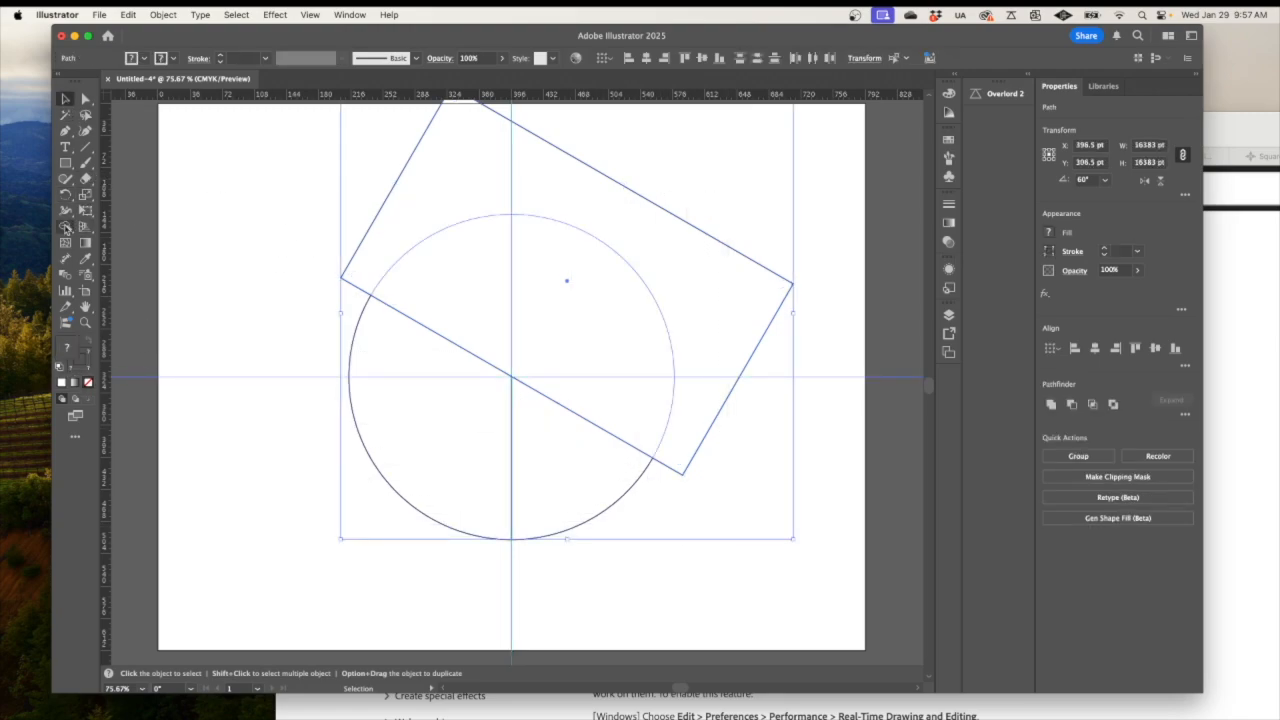
pyautogui.click(66, 228)
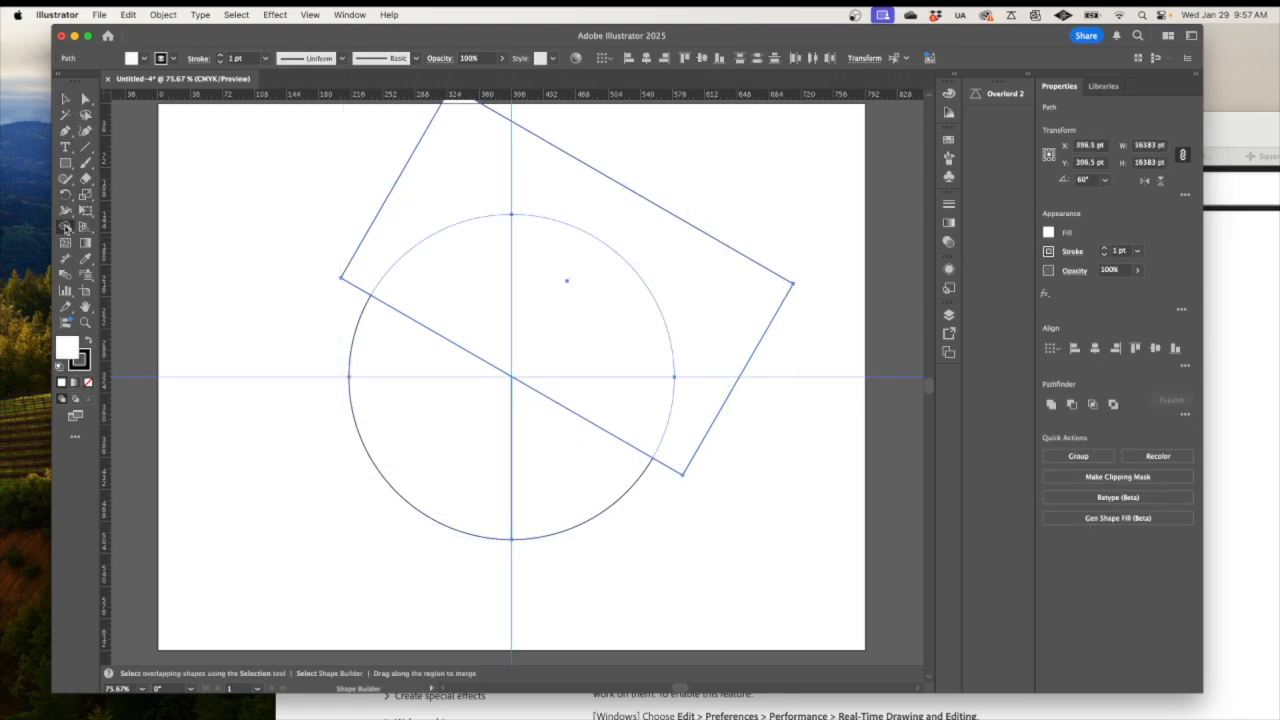
pyautogui.click(465, 297)
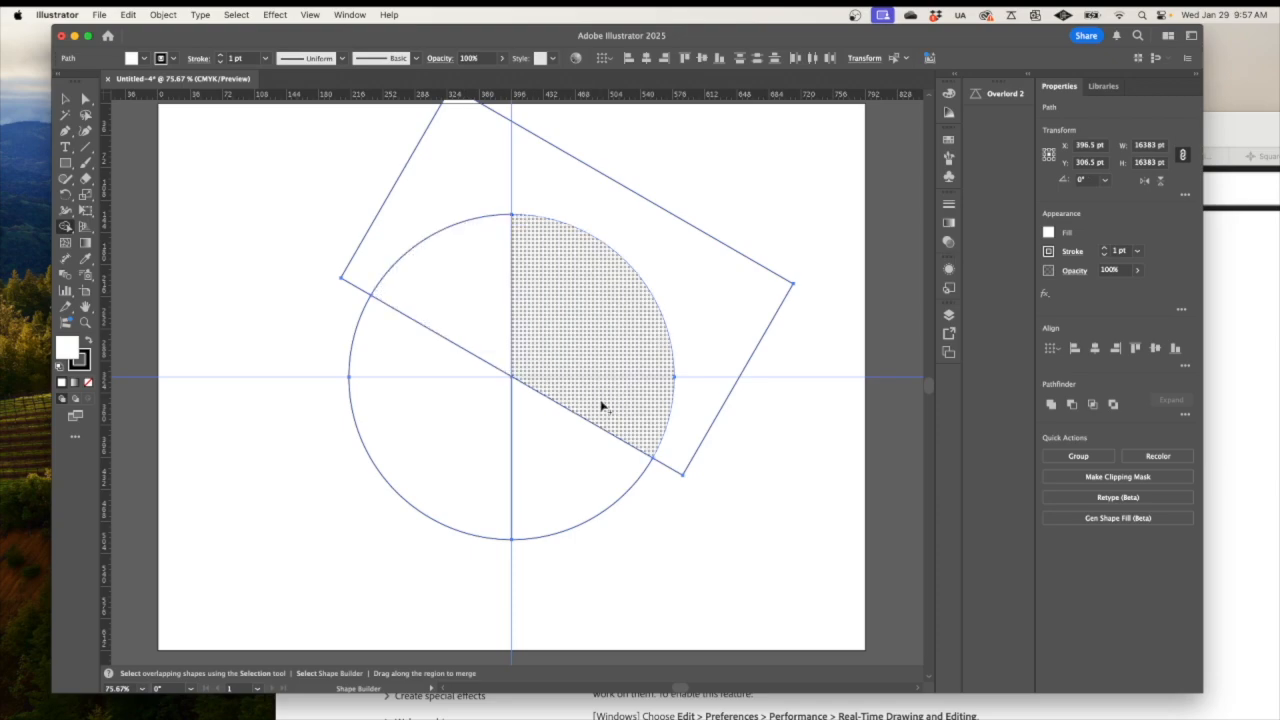
pyautogui.click(590, 469)
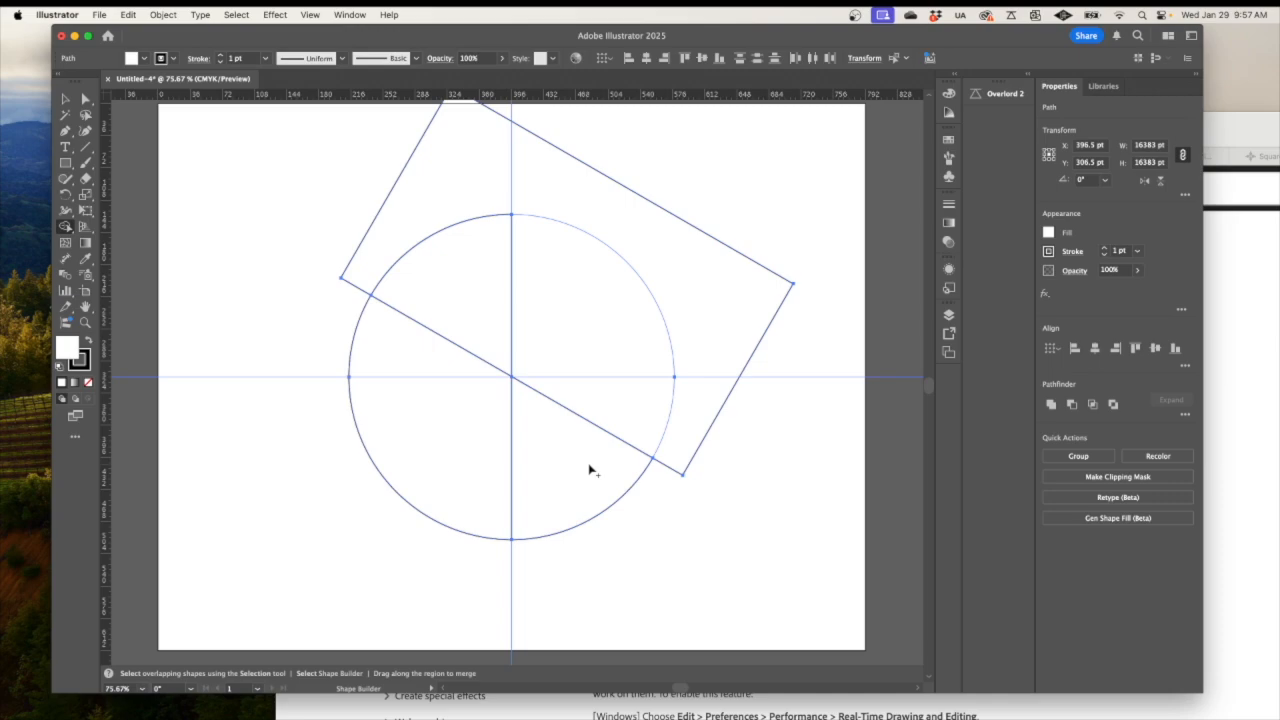
# Delete the leftover parts of the rotated rectangle outside the circle, keeping only the divided circle.
pyautogui.click(87, 99)
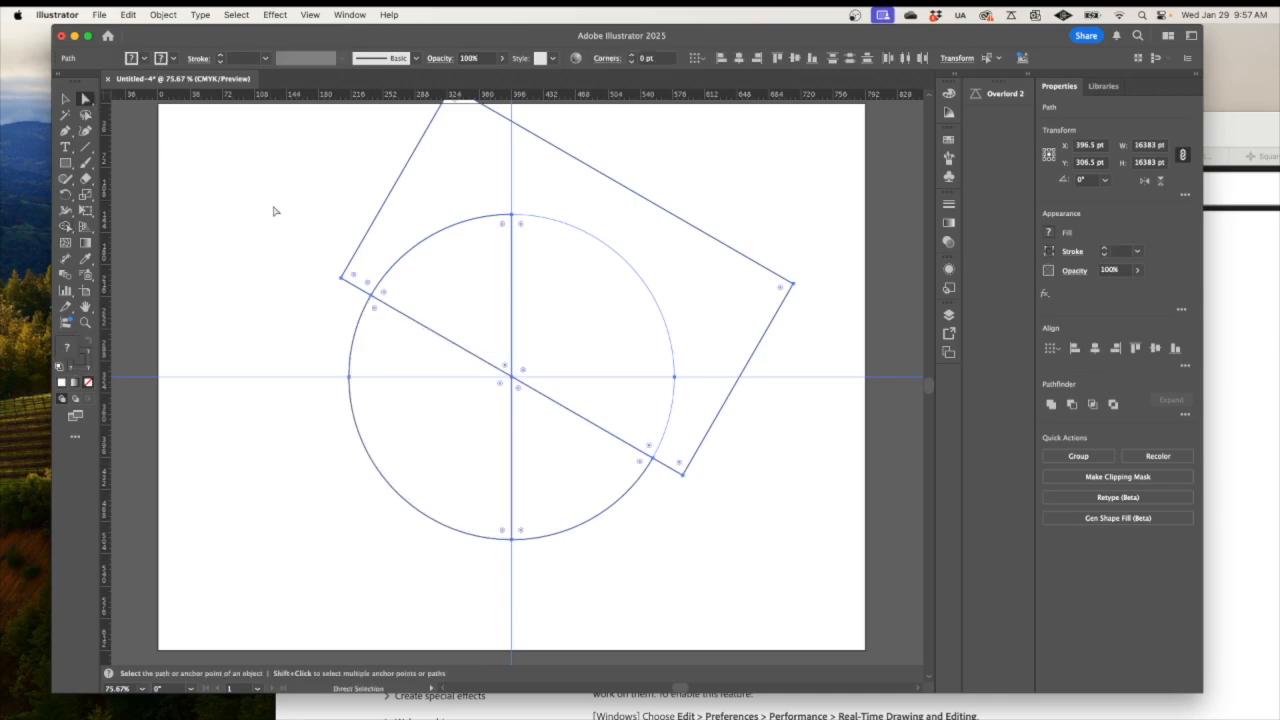
pyautogui.click(281, 213)
pyautogui.moveTo(304, 228); pyautogui.dragTo(346, 293)
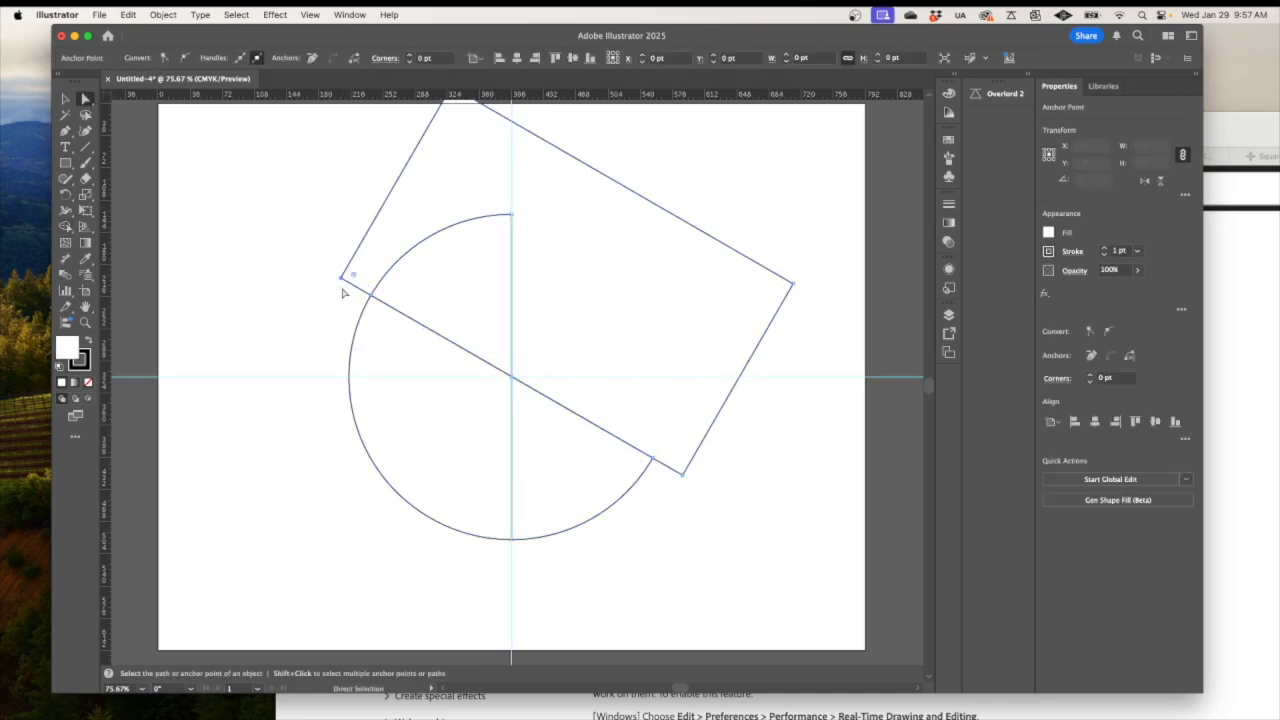
pyautogui.press('Delete')
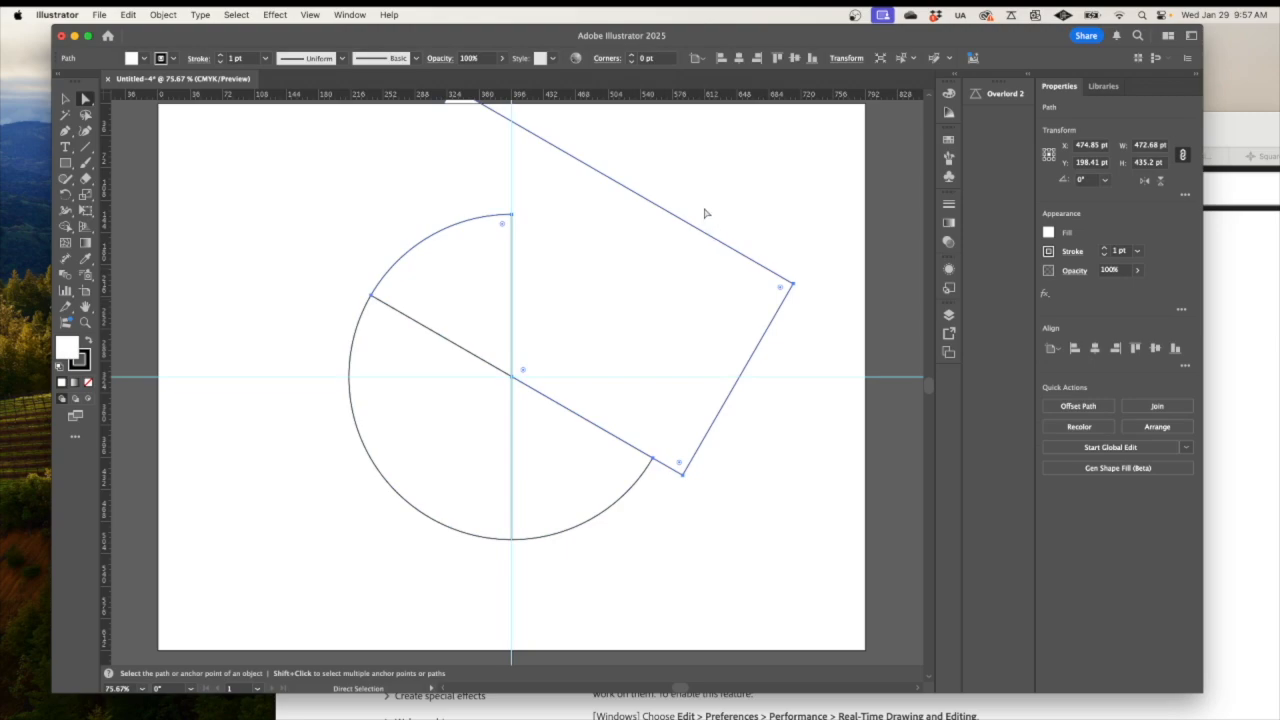
pyautogui.moveTo(707, 211); pyautogui.dragTo(762, 268)
pyautogui.click(549, 258)
pyautogui.moveTo(444, 195); pyautogui.dragTo(606, 417)
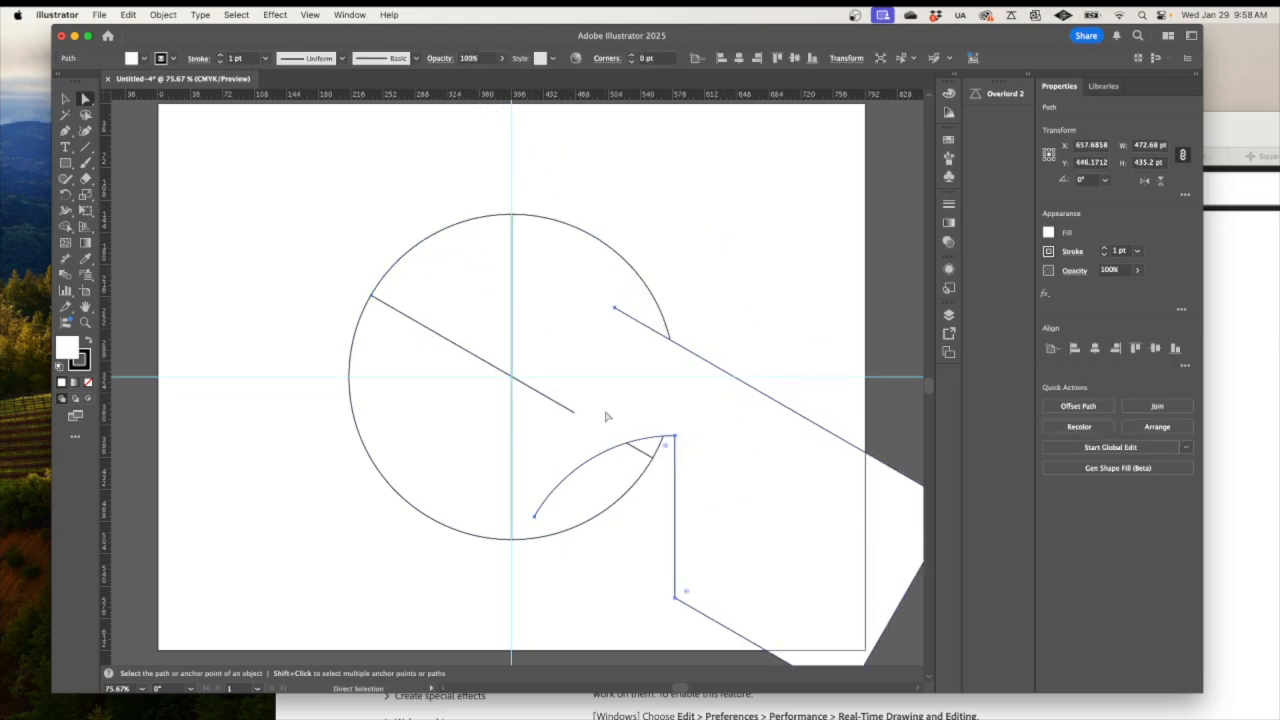
pyautogui.press('Delete')
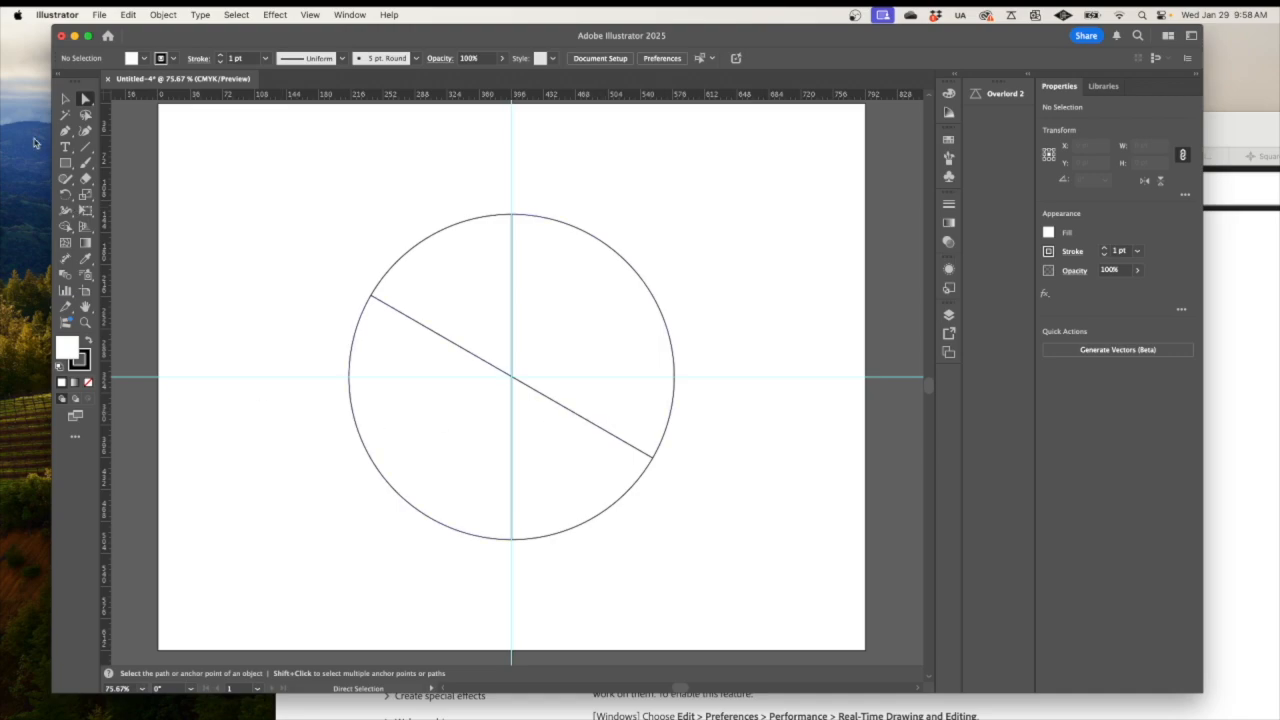
# Draw a rectangle about 242 by 442 pt from the vertical guide across the circle's right half and centre it vertically on the artboard.
pyautogui.click(65, 163)
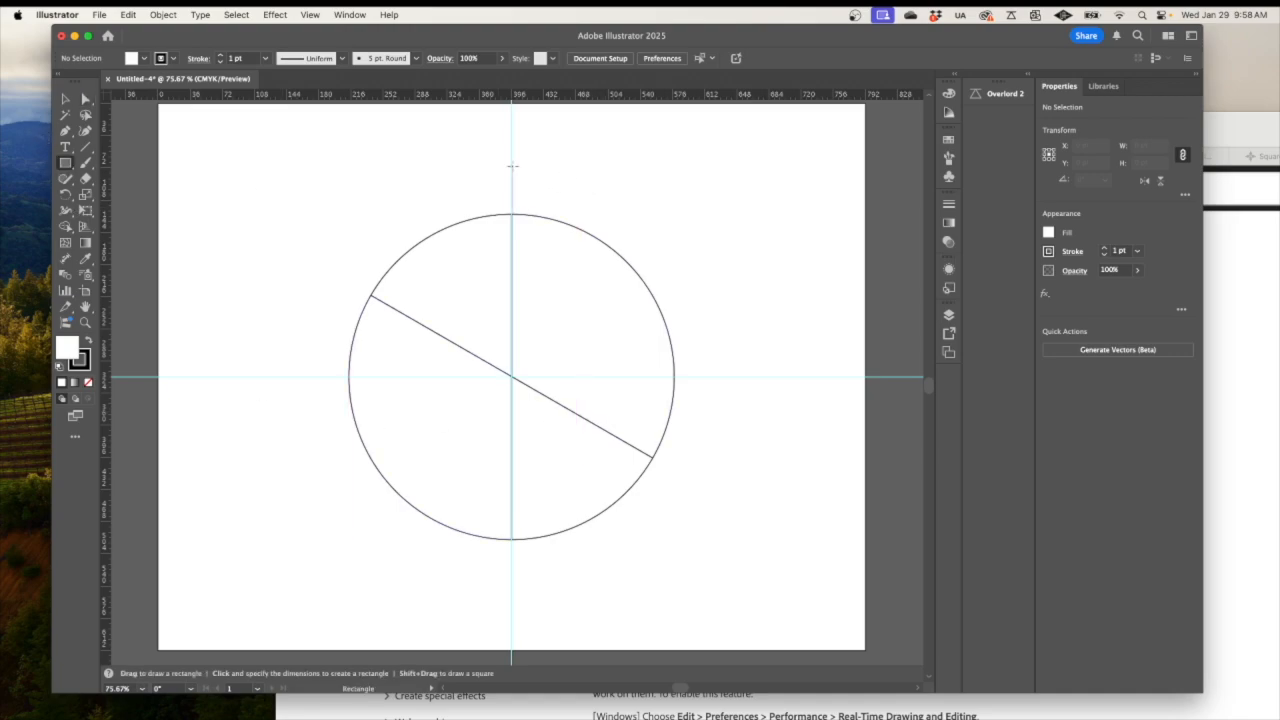
pyautogui.moveTo(512, 166); pyautogui.dragTo(728, 561)
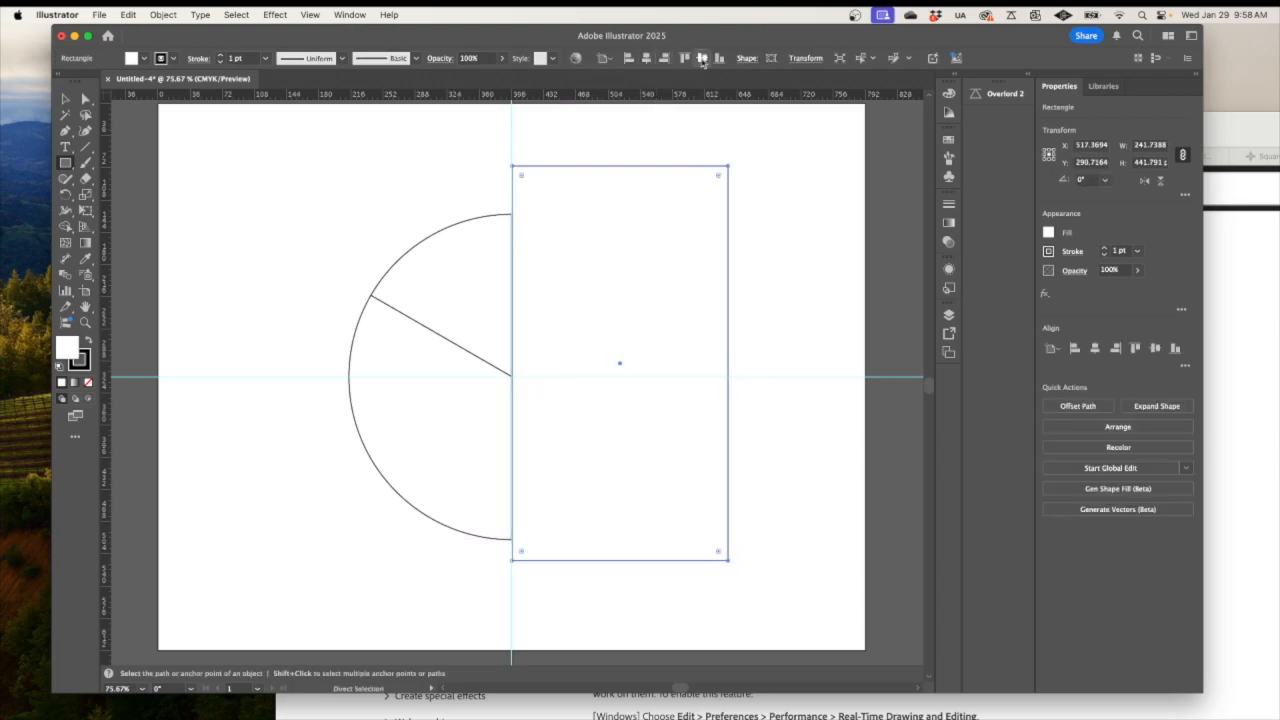
pyautogui.click(702, 58)
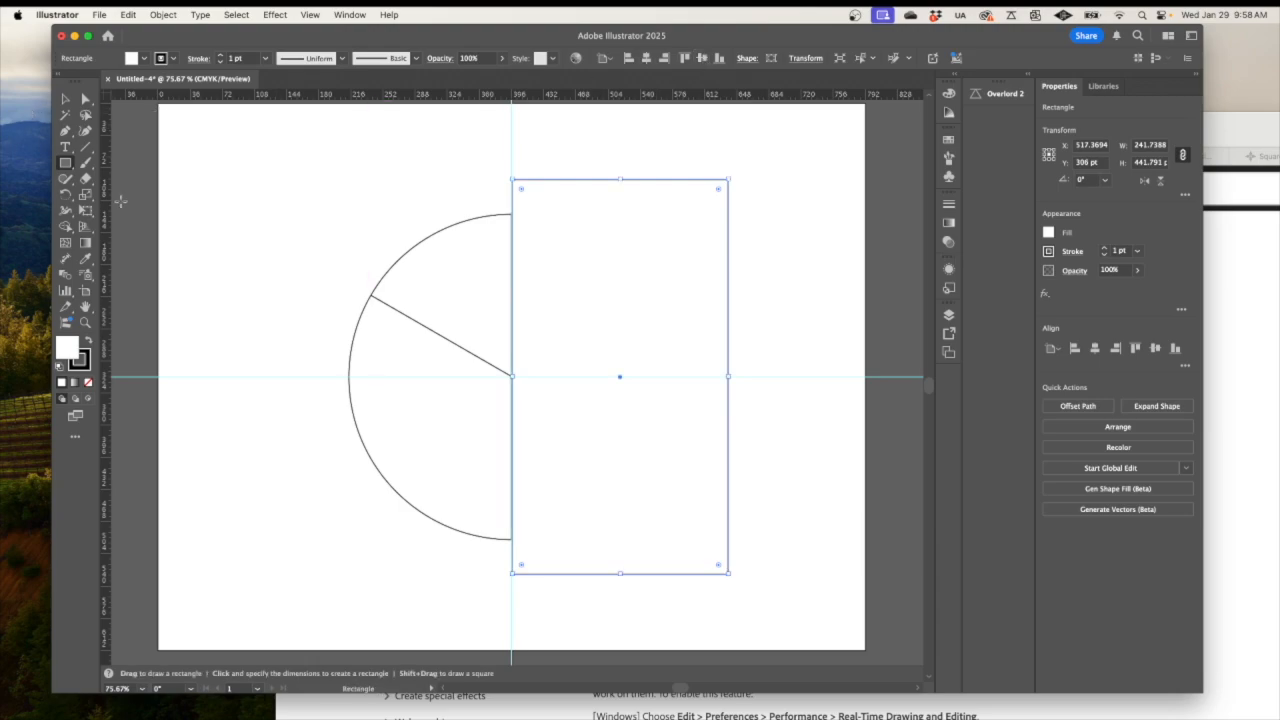
# Rotate the new rectangle -60° about the circle's centre at the guide intersection.
pyautogui.click(64, 195)
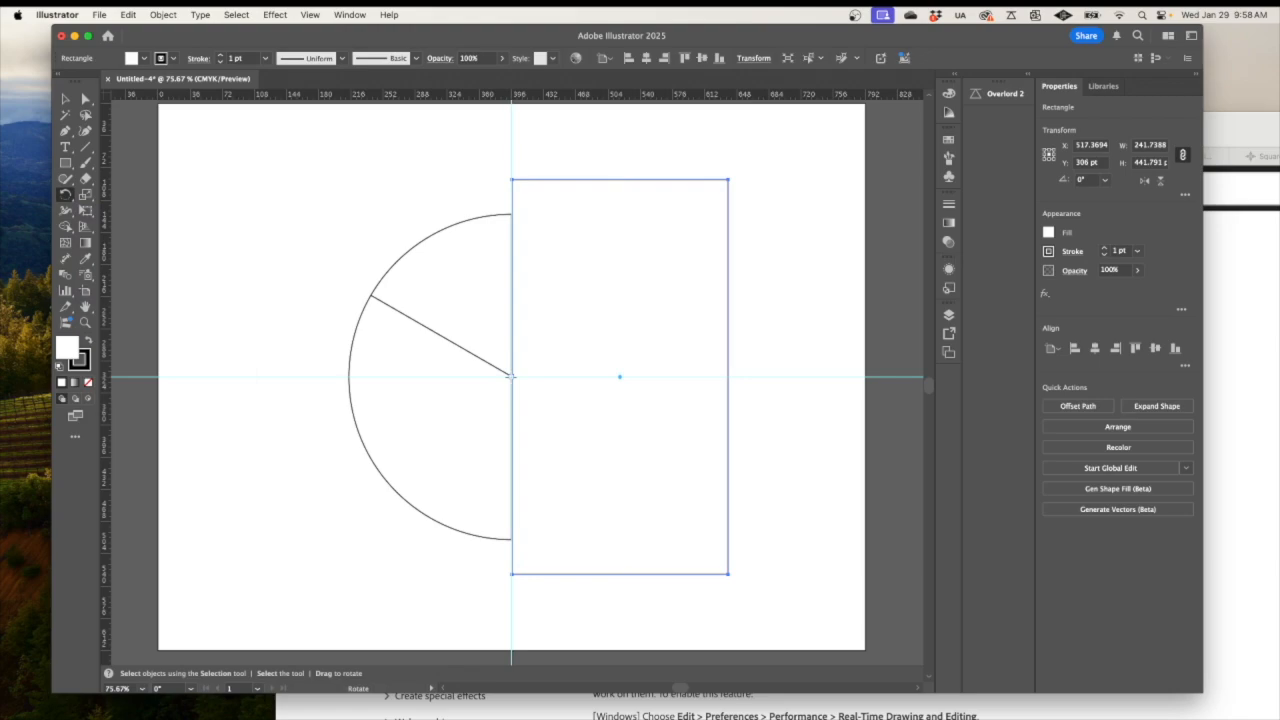
pyautogui.keyDown('alt'); pyautogui.click(510, 376); pyautogui.keyUp('alt')
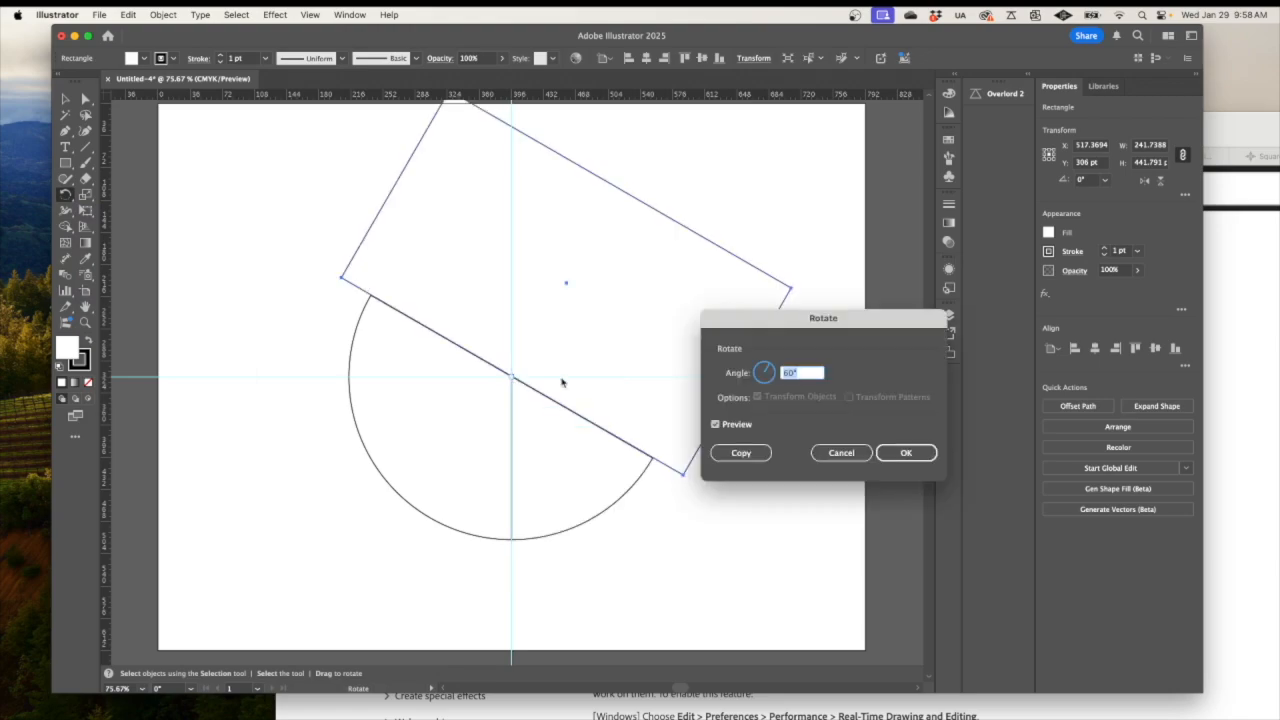
pyautogui.write('-60')
pyautogui.press('Return')
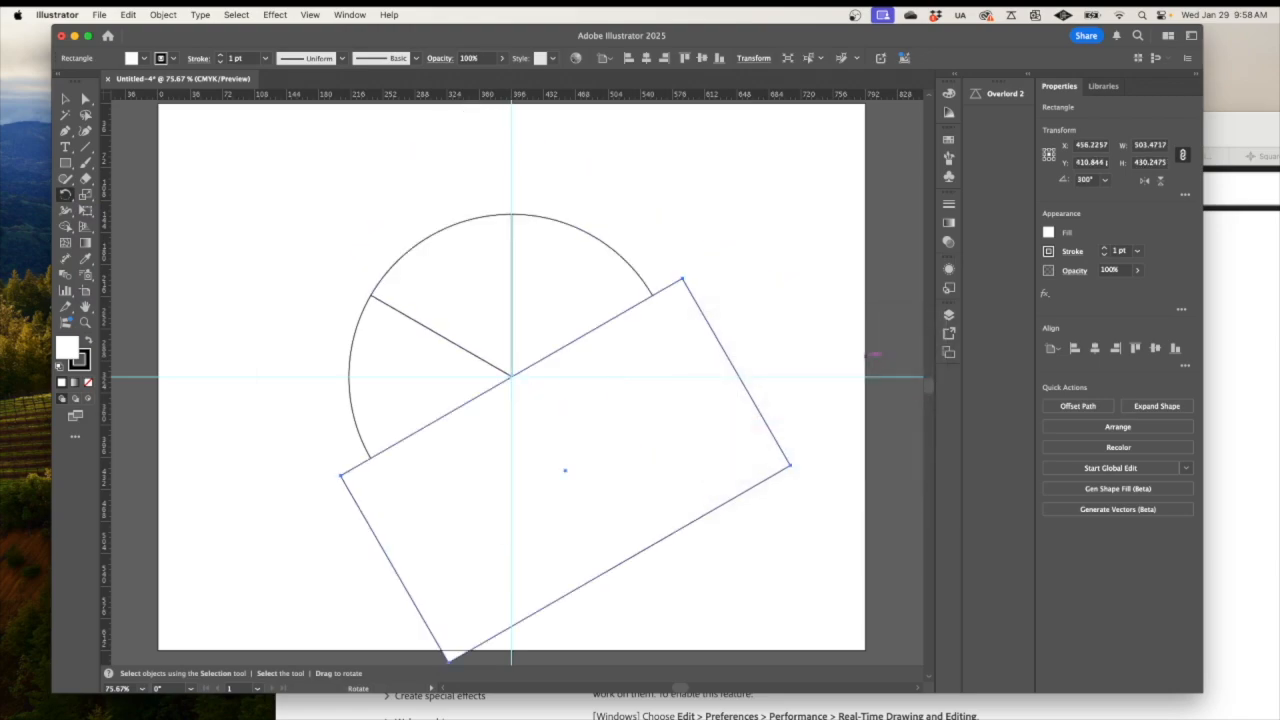
# Select the circle segments with the -60° rectangle and split out the three overlapped wedges using Shape Builder.
pyautogui.click(66, 98)
pyautogui.moveTo(333, 222); pyautogui.dragTo(700, 540)
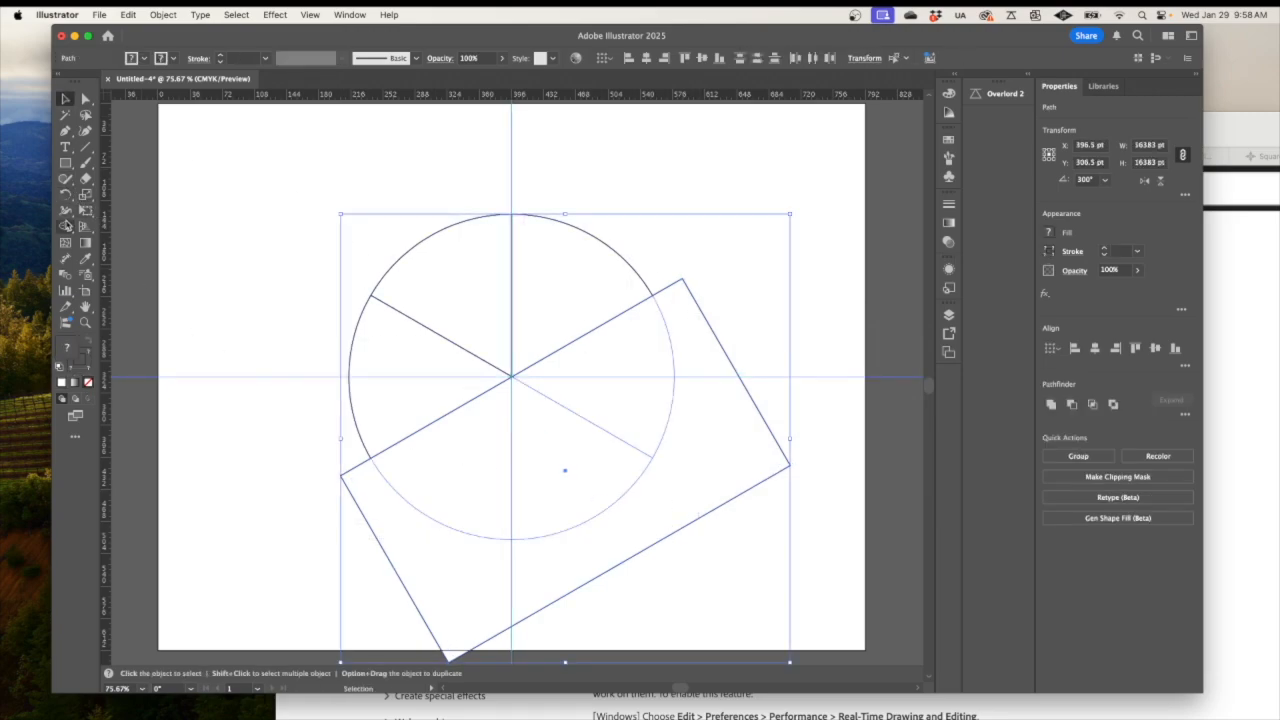
pyautogui.click(66, 226)
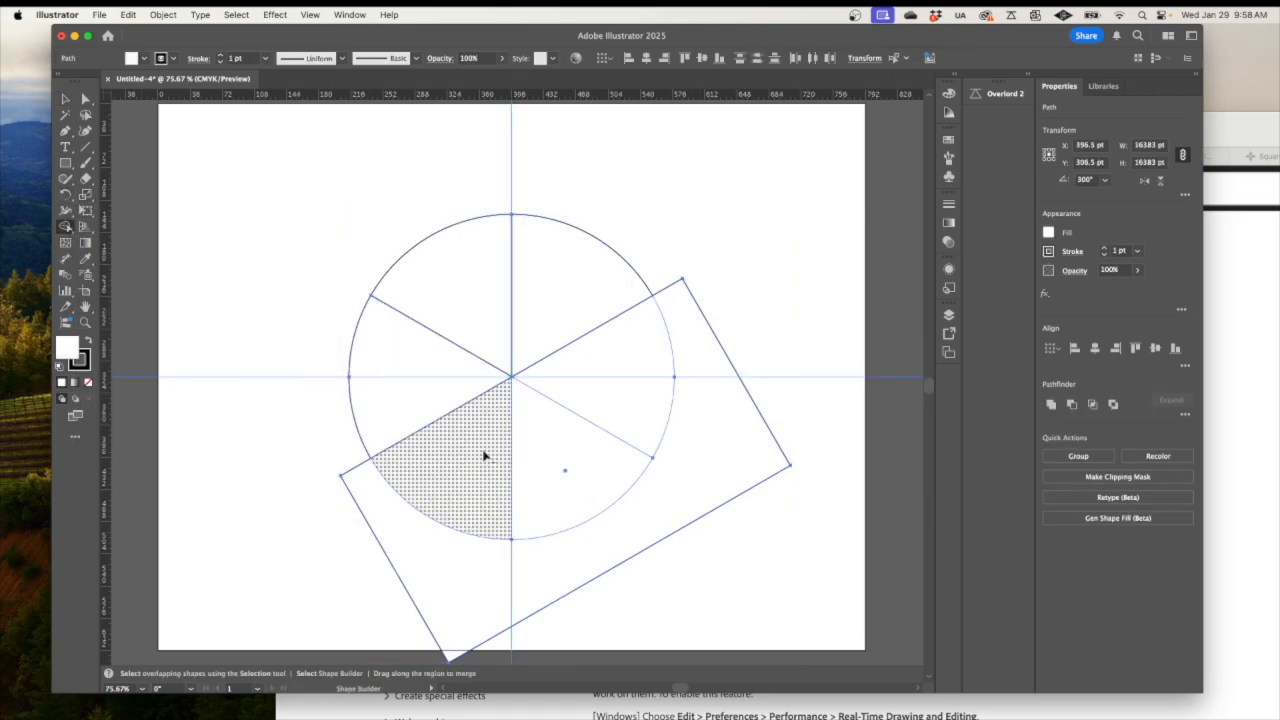
pyautogui.keyDown('alt'); pyautogui.click(484, 456); pyautogui.keyUp('alt')
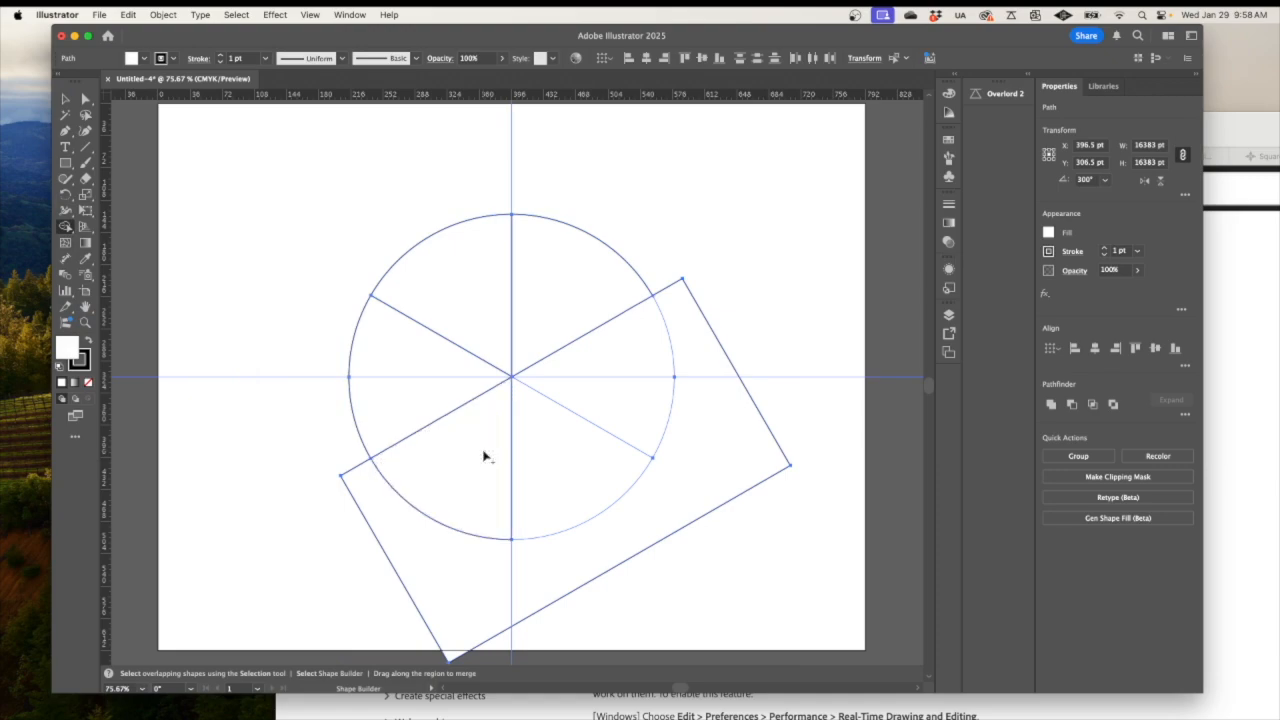
pyautogui.keyDown('alt'); pyautogui.click(546, 452); pyautogui.keyUp('alt')
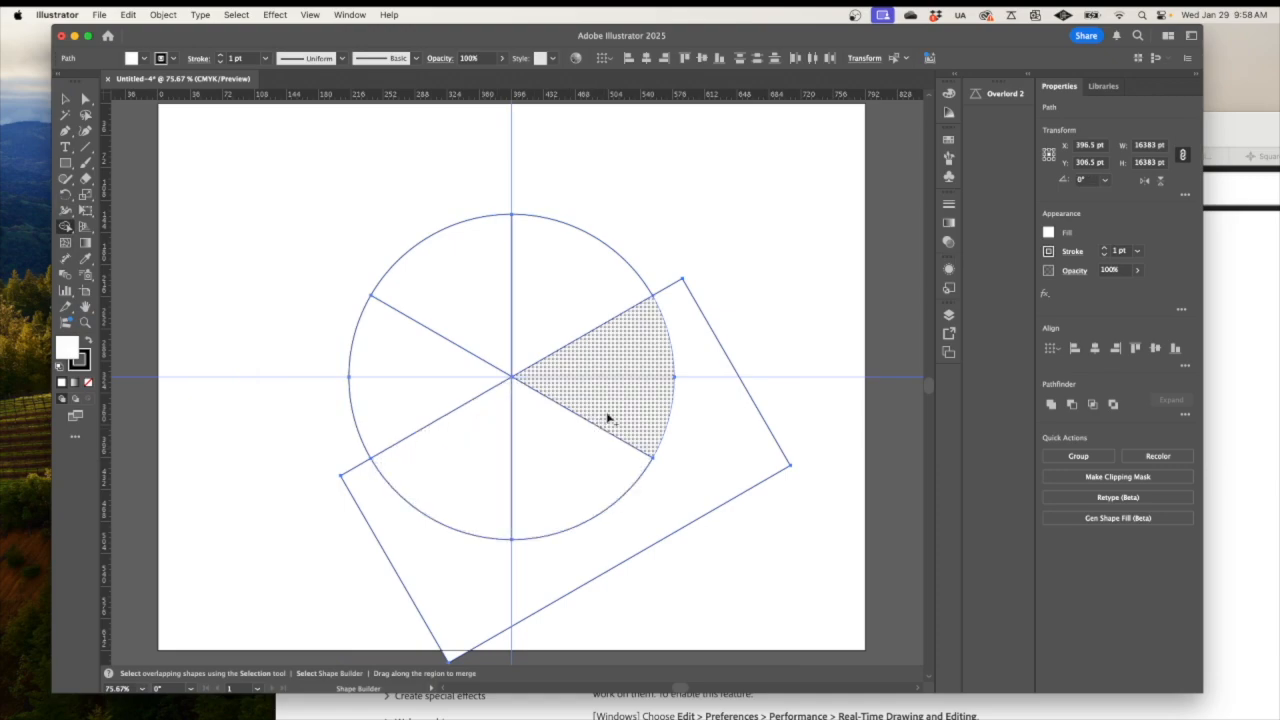
pyautogui.keyDown('alt'); pyautogui.click(607, 418); pyautogui.keyUp('alt')
# Remove the remaining rectangle outline around the lower right of the circle, leaving only the six wedges.
pyautogui.click(85, 98)
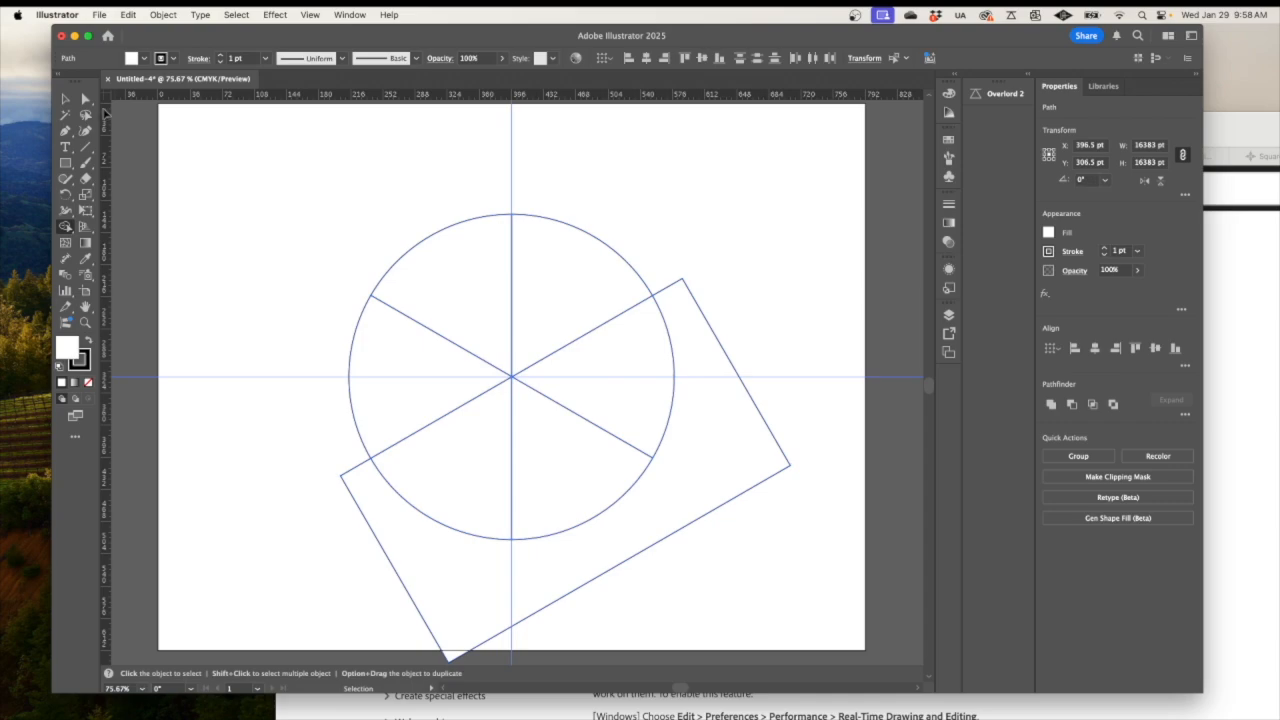
pyautogui.press('super+a')
pyautogui.click(265, 463)
pyautogui.moveTo(300, 464); pyautogui.dragTo(343, 513)
pyautogui.press('Delete')
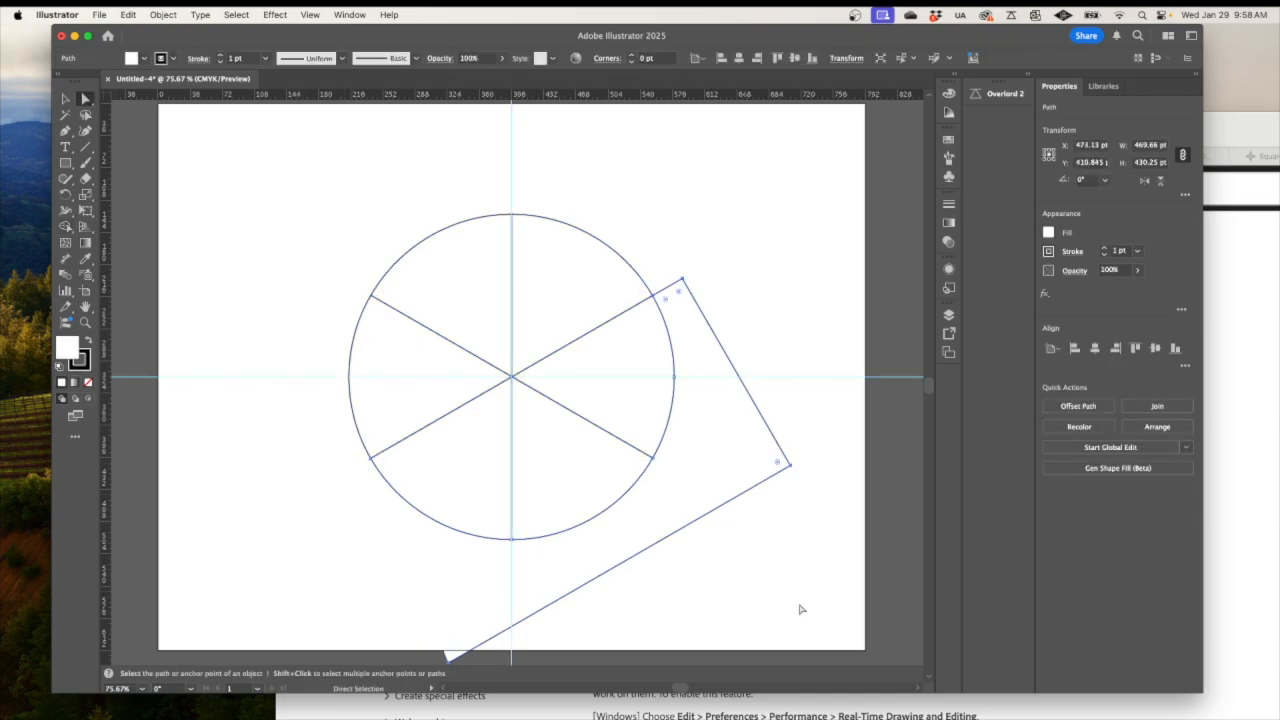
pyautogui.moveTo(668, 540); pyautogui.dragTo(737, 517)
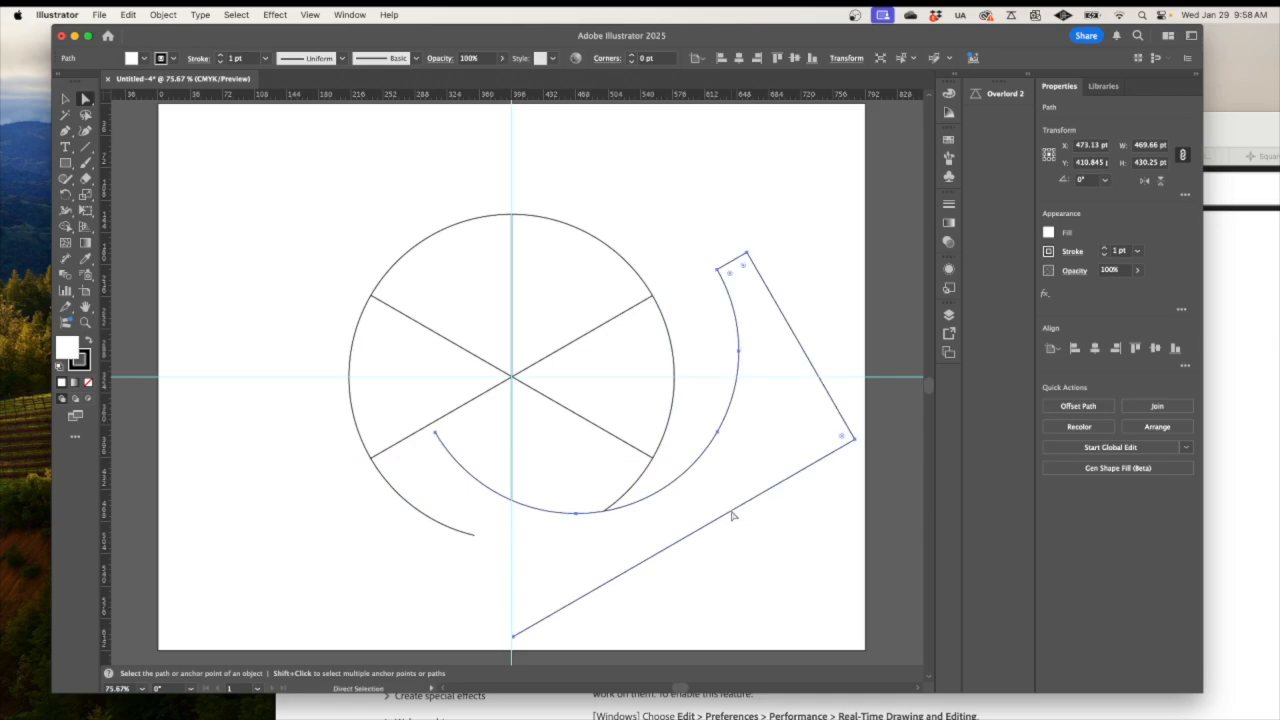
pyautogui.press('Delete')
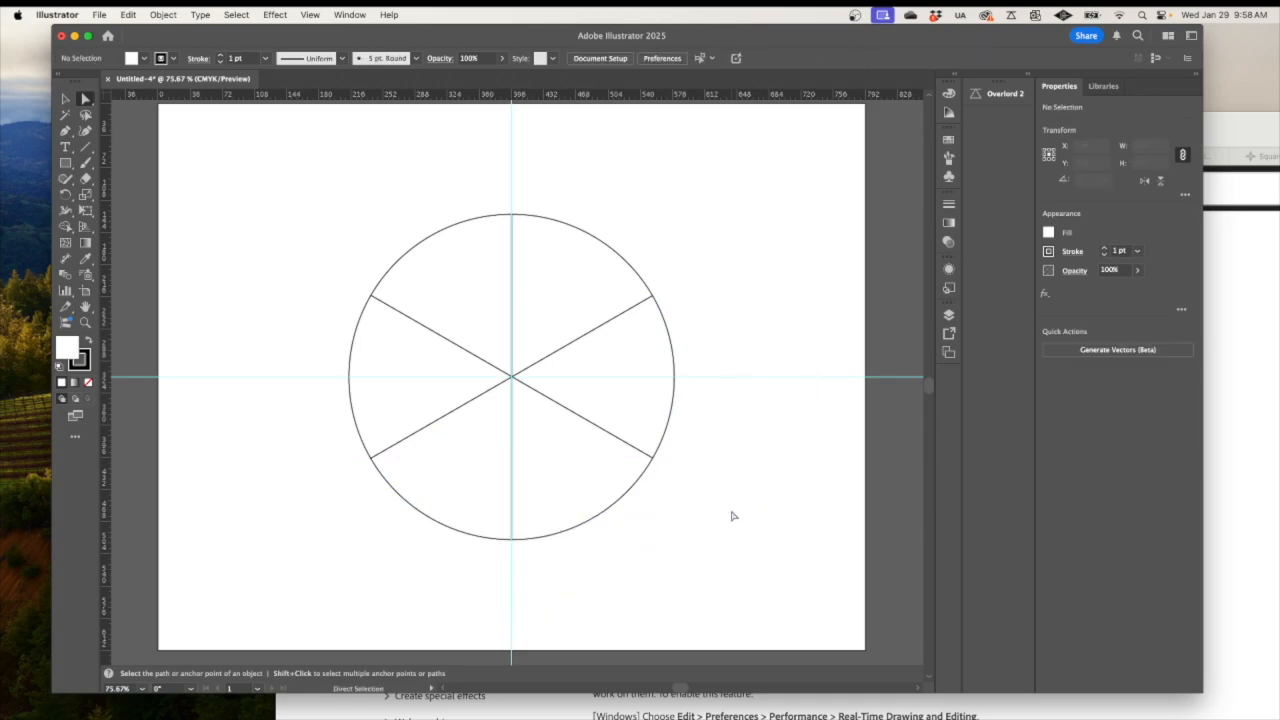
# Check the red, blue, yellow, orange, green and violet CMYK values in the Color CMYK Formulas note in Notes, and hide Notes.
pyautogui.hscroll(-1, 590, 418)
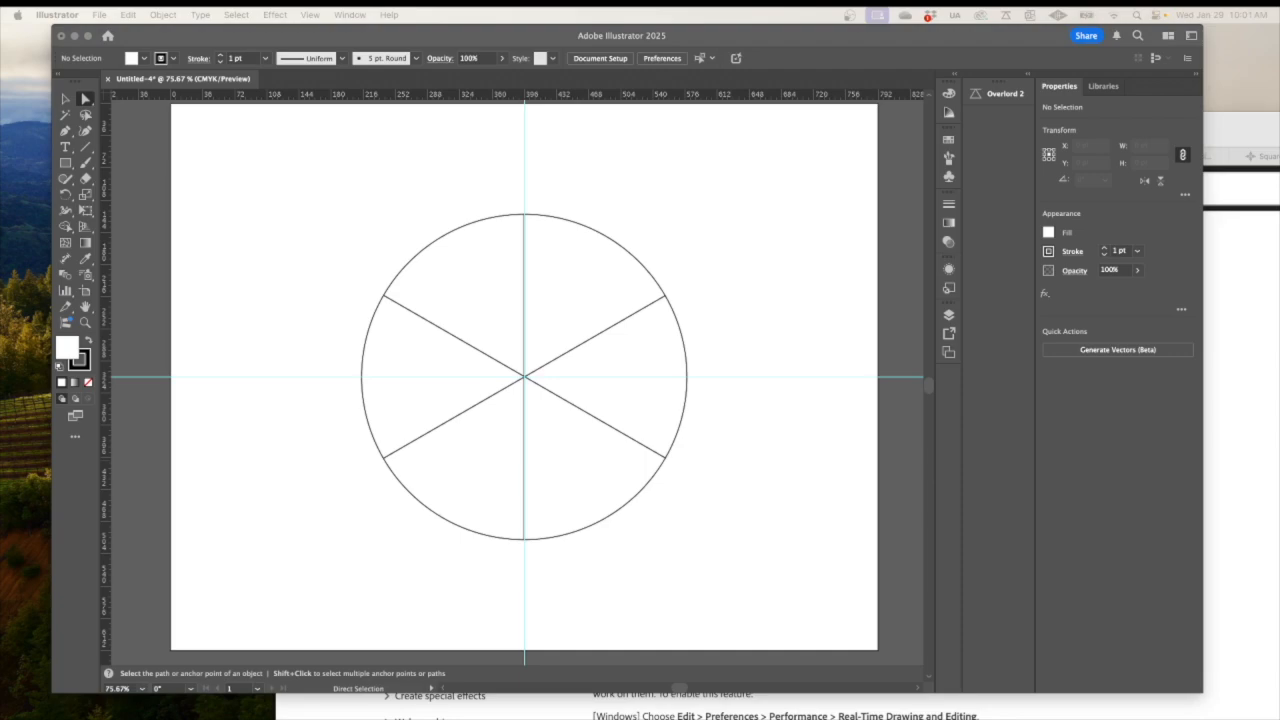
pyautogui.moveTo(1279, 28); pyautogui.dragTo(771, 64)
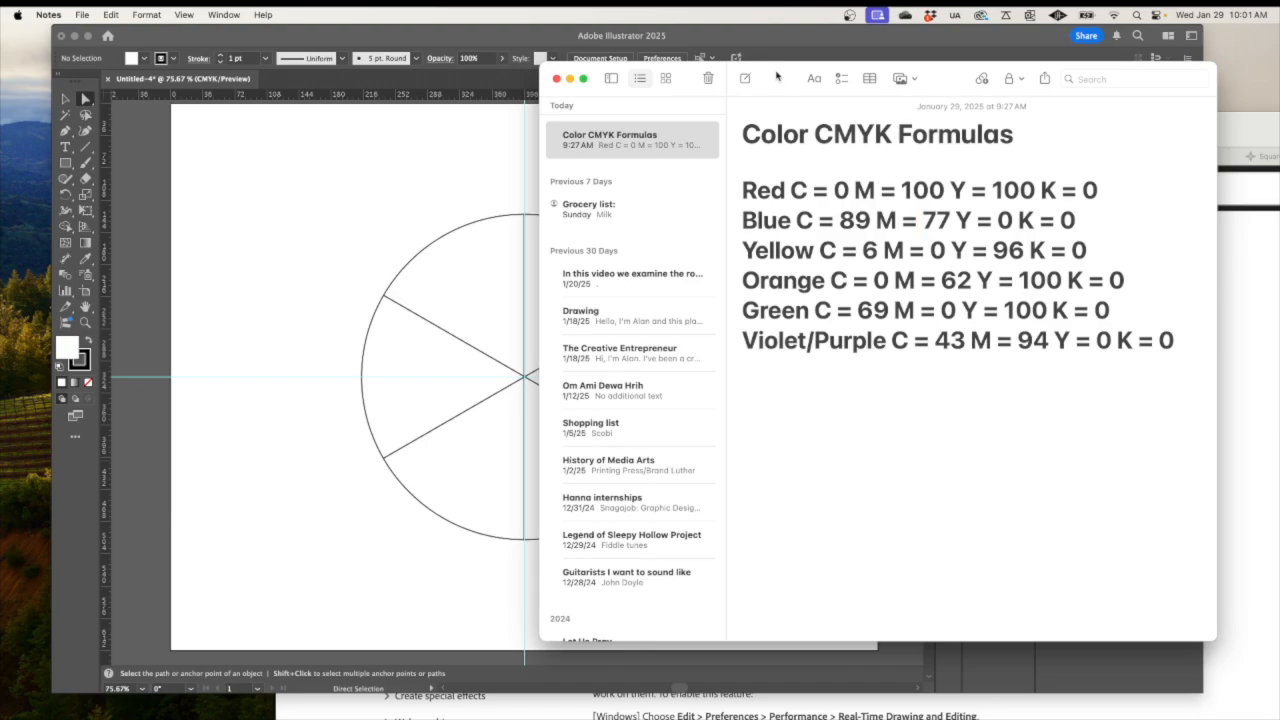
pyautogui.press('super+h')
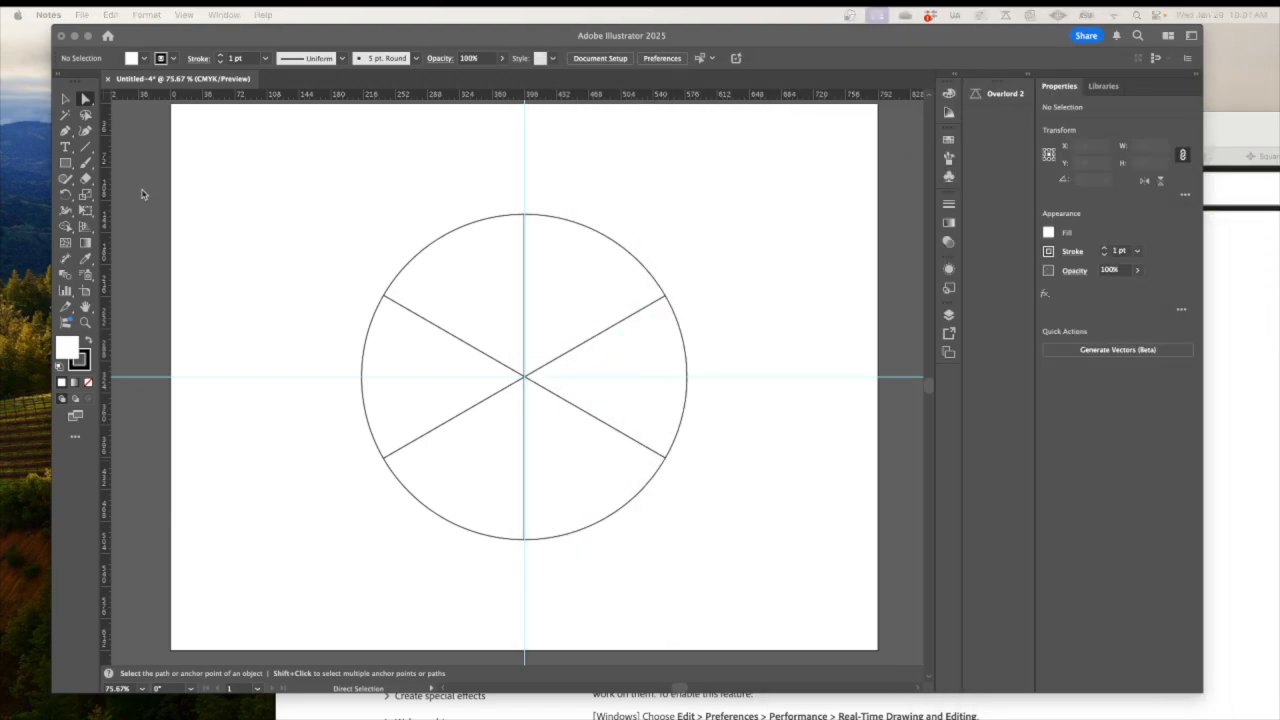
# Fill the wheel's upper-right wedge, clockwise from the top, with red at CMYK 0, 100, 100, 0.
pyautogui.click(582, 233)
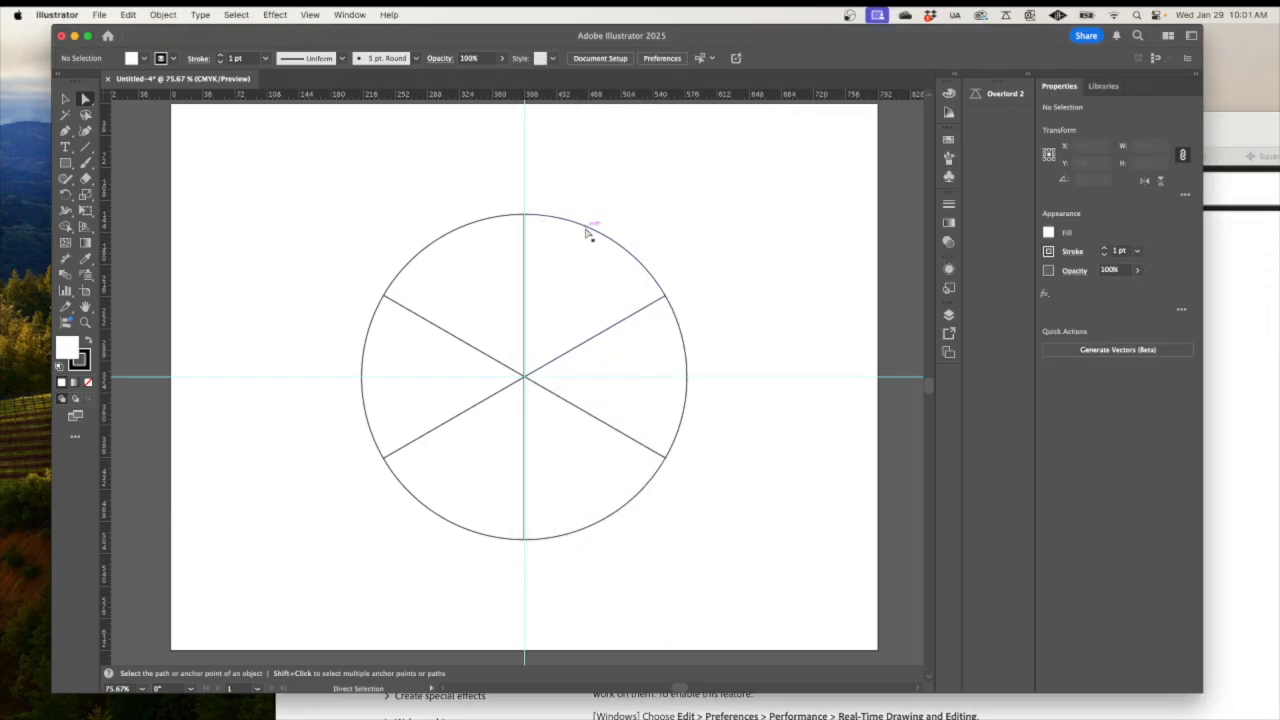
pyautogui.click(595, 231)
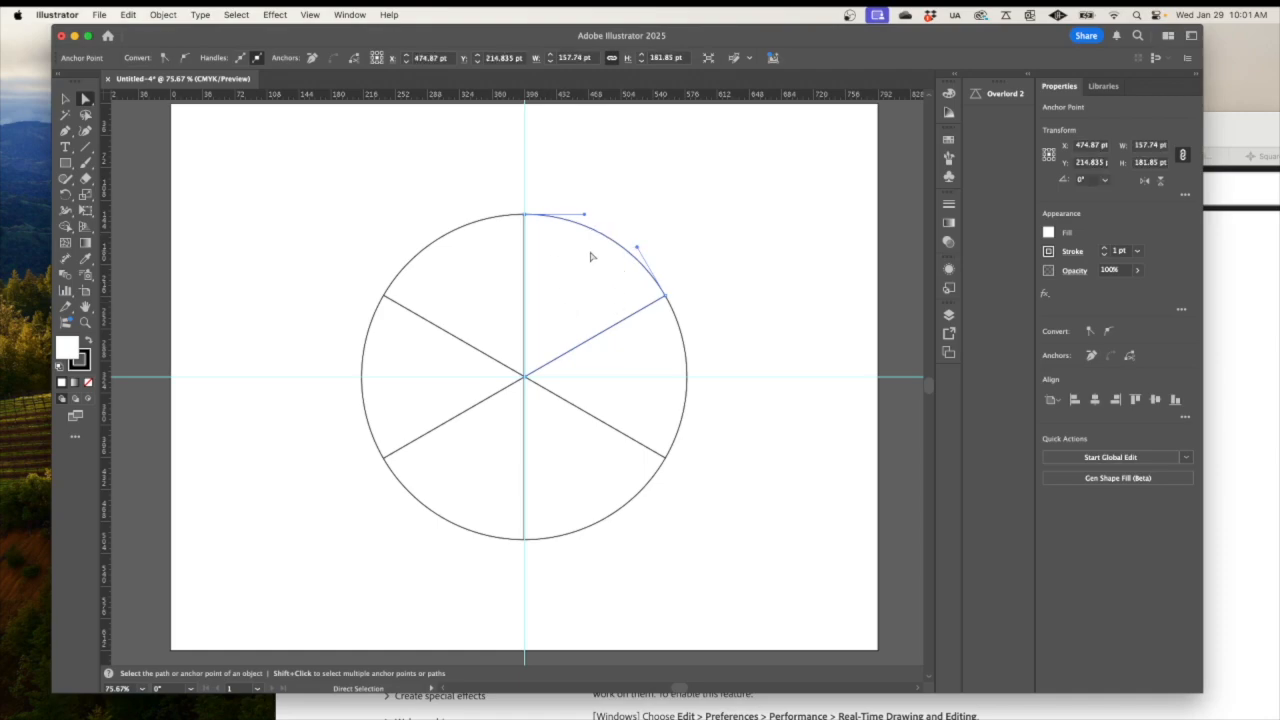
pyautogui.doubleClick(70, 347)
pyautogui.moveTo(620, 309); pyautogui.dragTo(634, 287)
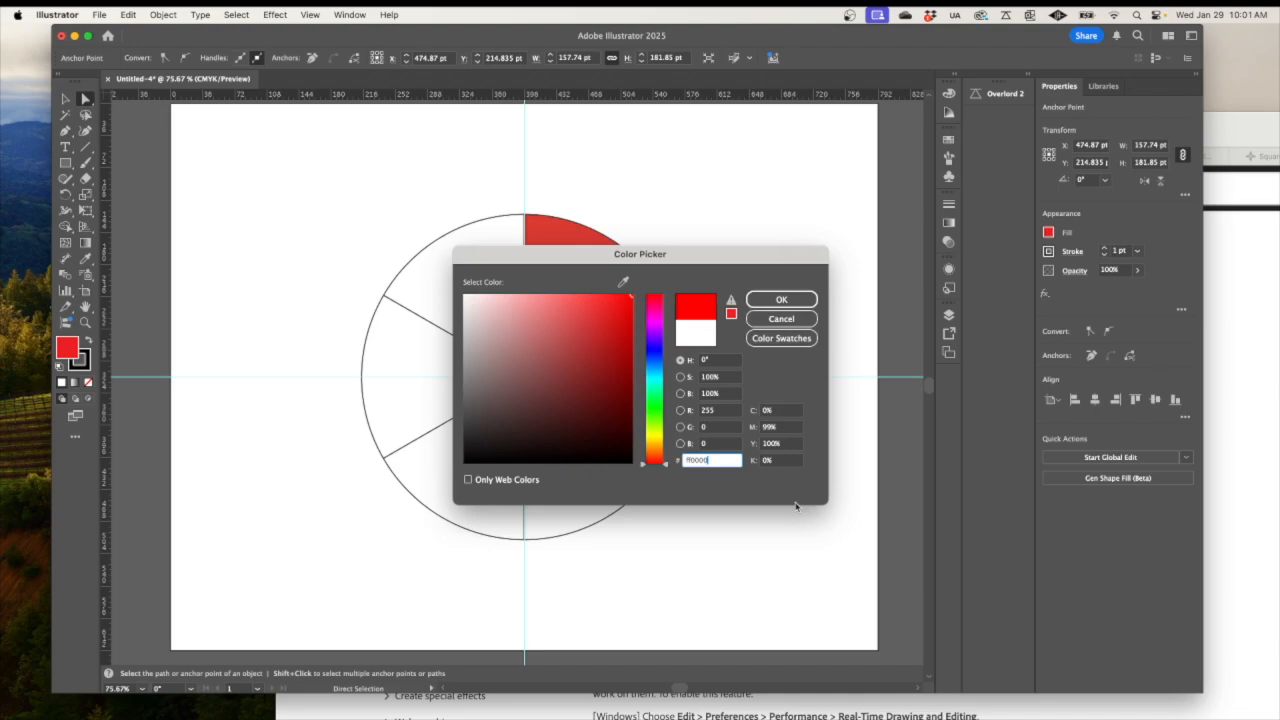
pyautogui.click(782, 428)
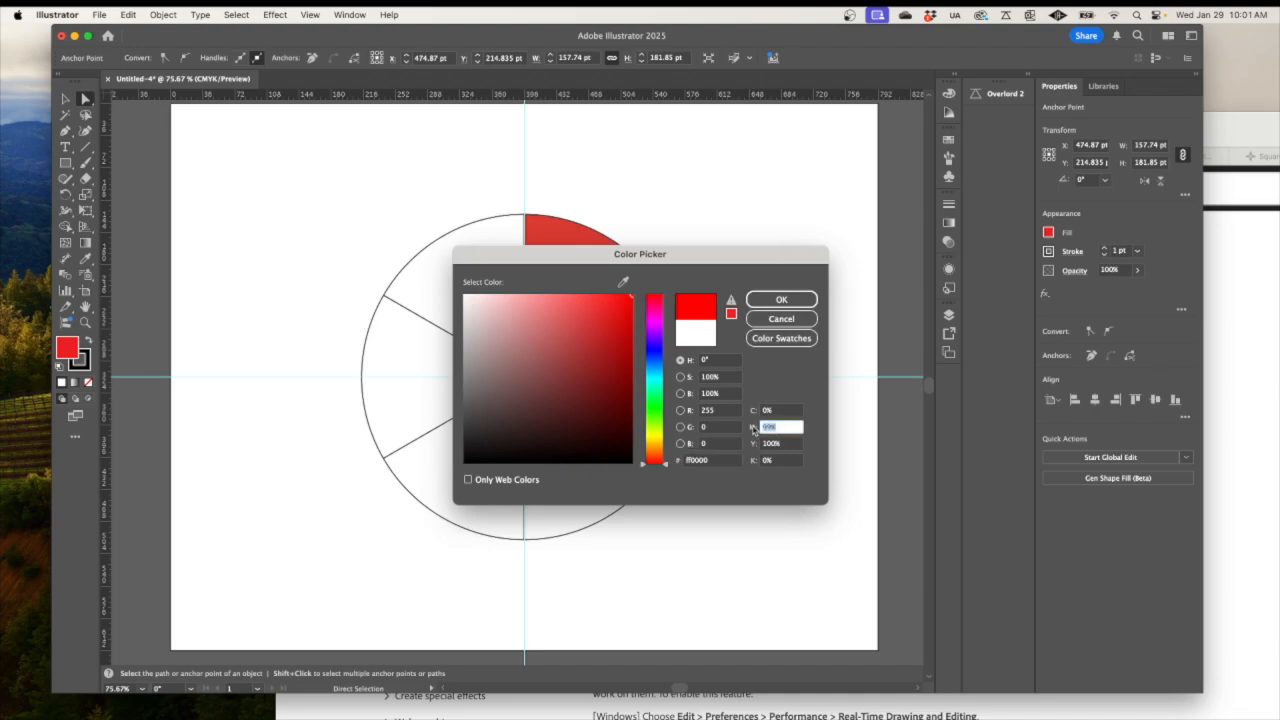
pyautogui.write('100')
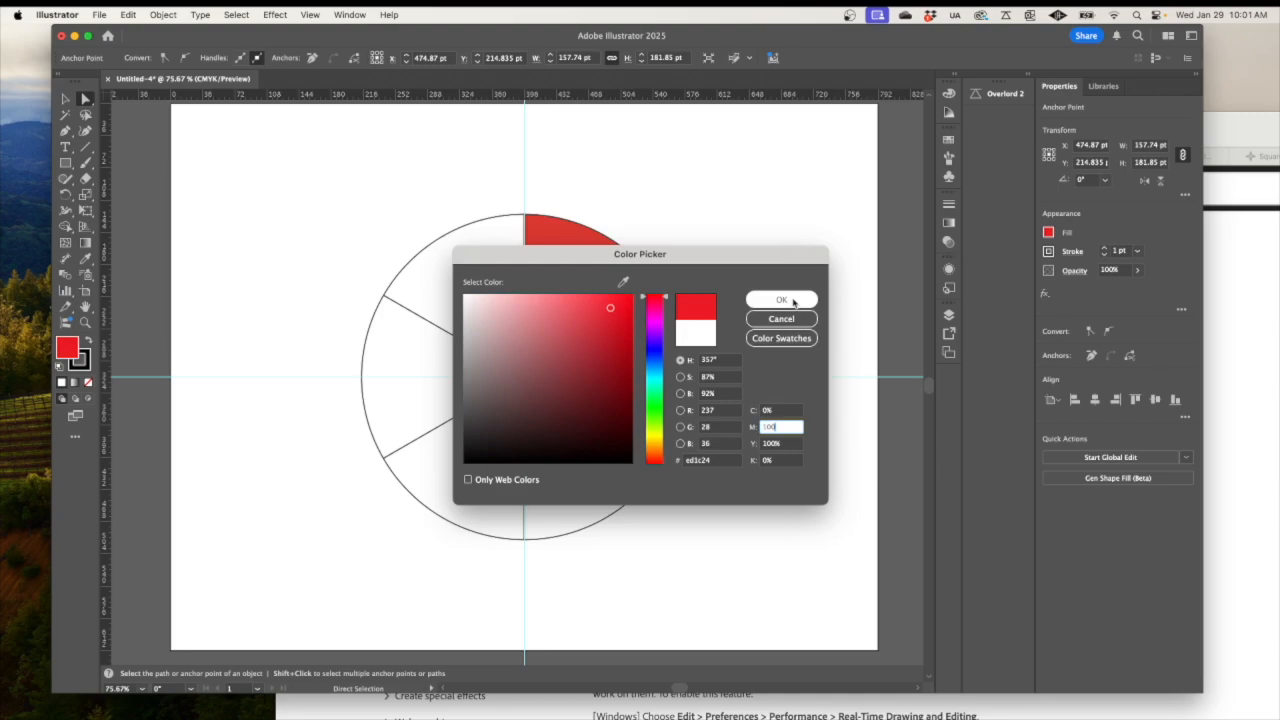
pyautogui.click(782, 300)
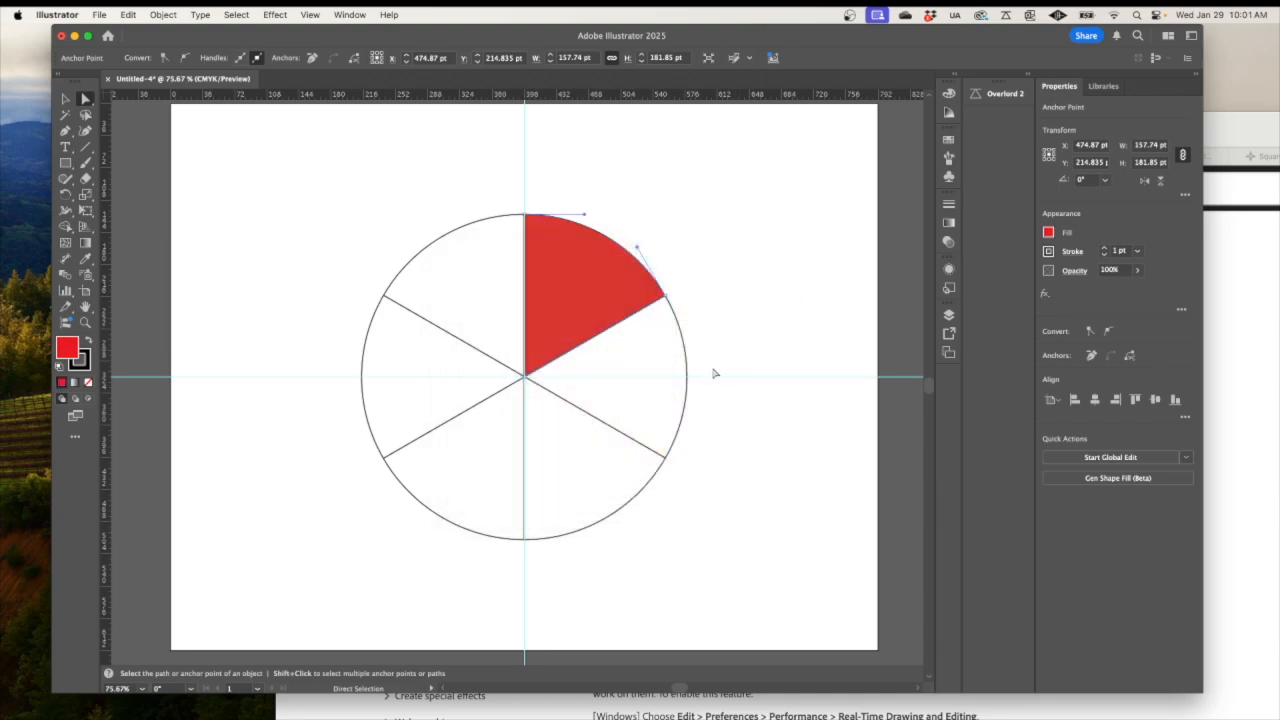
# Fill the wheel's rightmost wedge, below the red one, with orange at CMYK 0, 62, 100, 0.
pyautogui.click(688, 365)
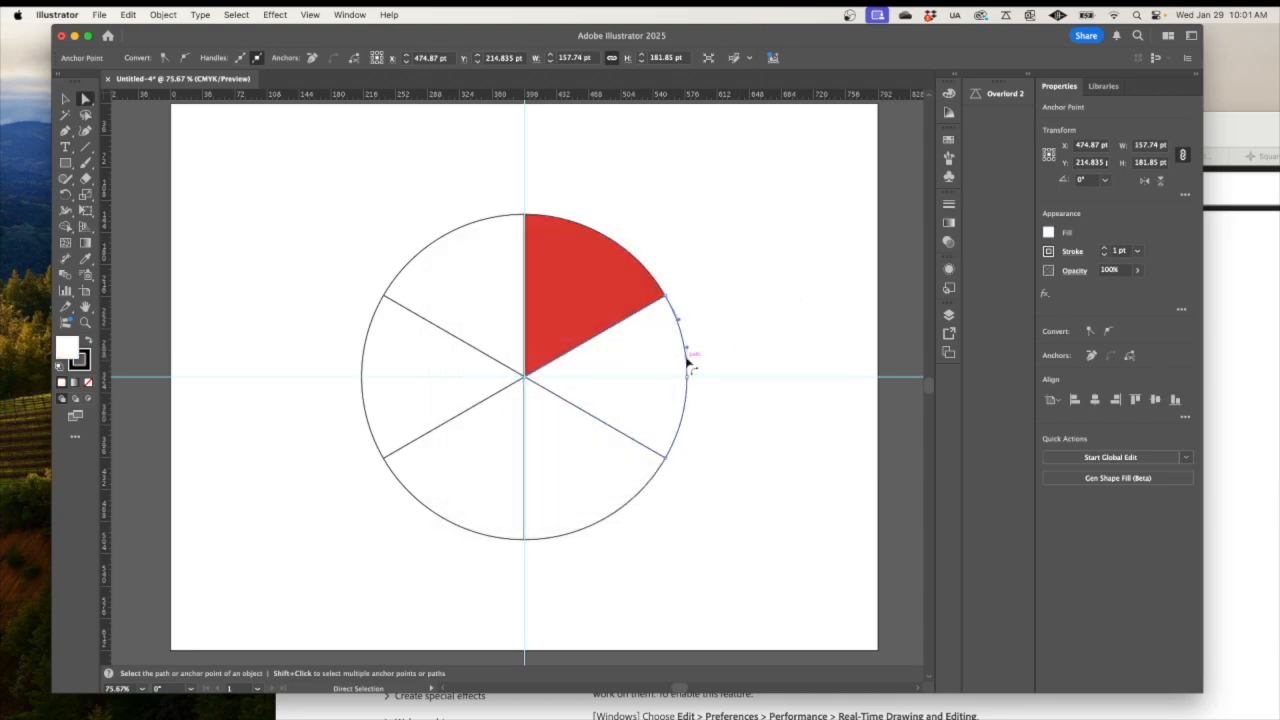
pyautogui.doubleClick(67, 347)
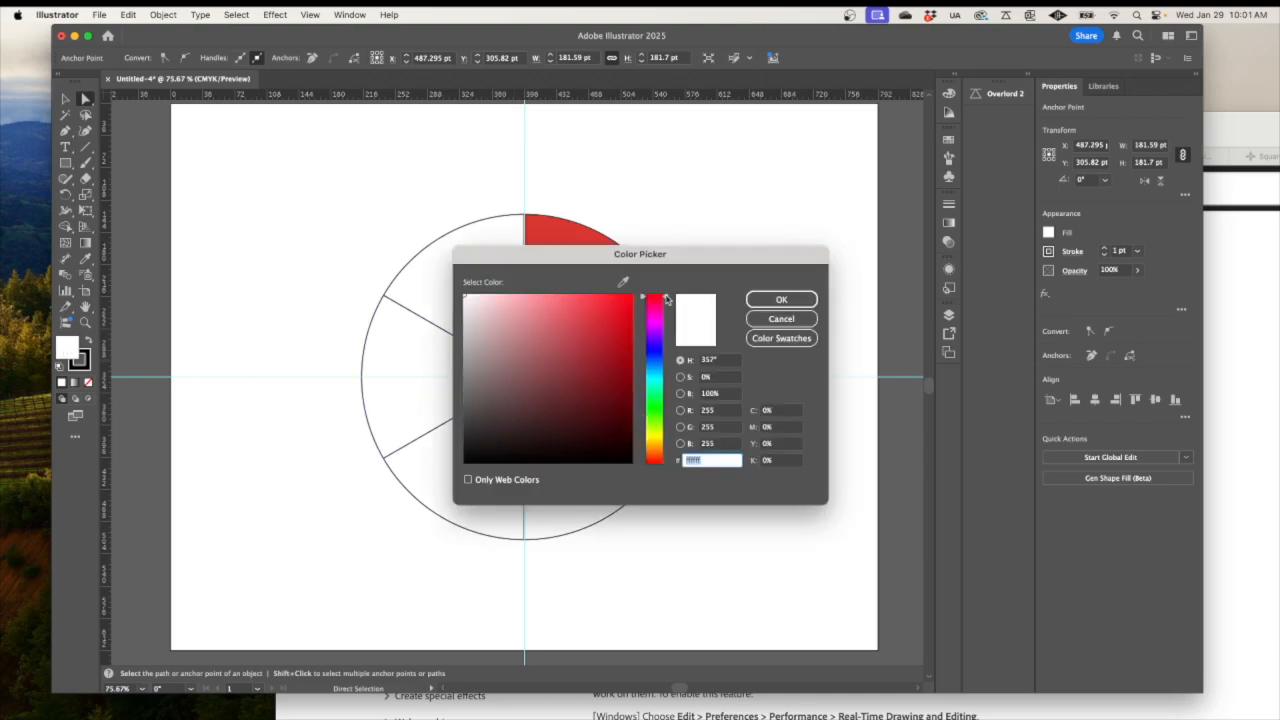
pyautogui.moveTo(667, 298); pyautogui.dragTo(668, 443)
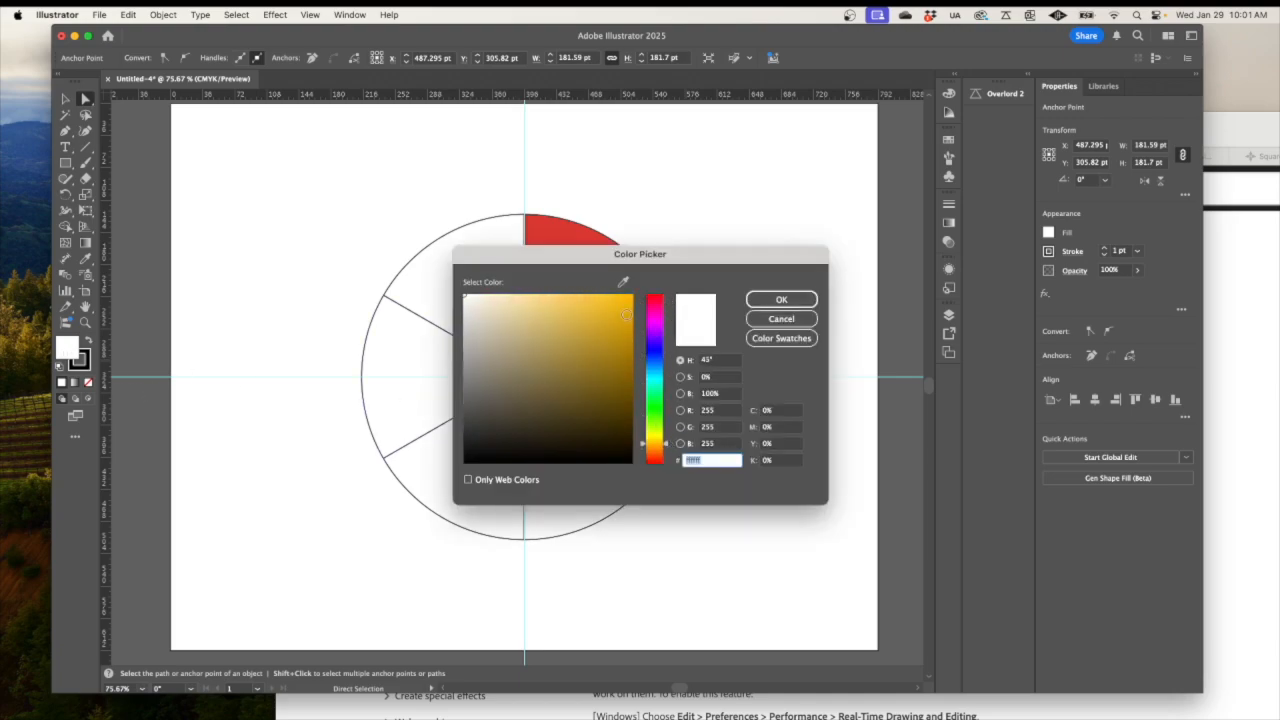
pyautogui.write('ffbc00')
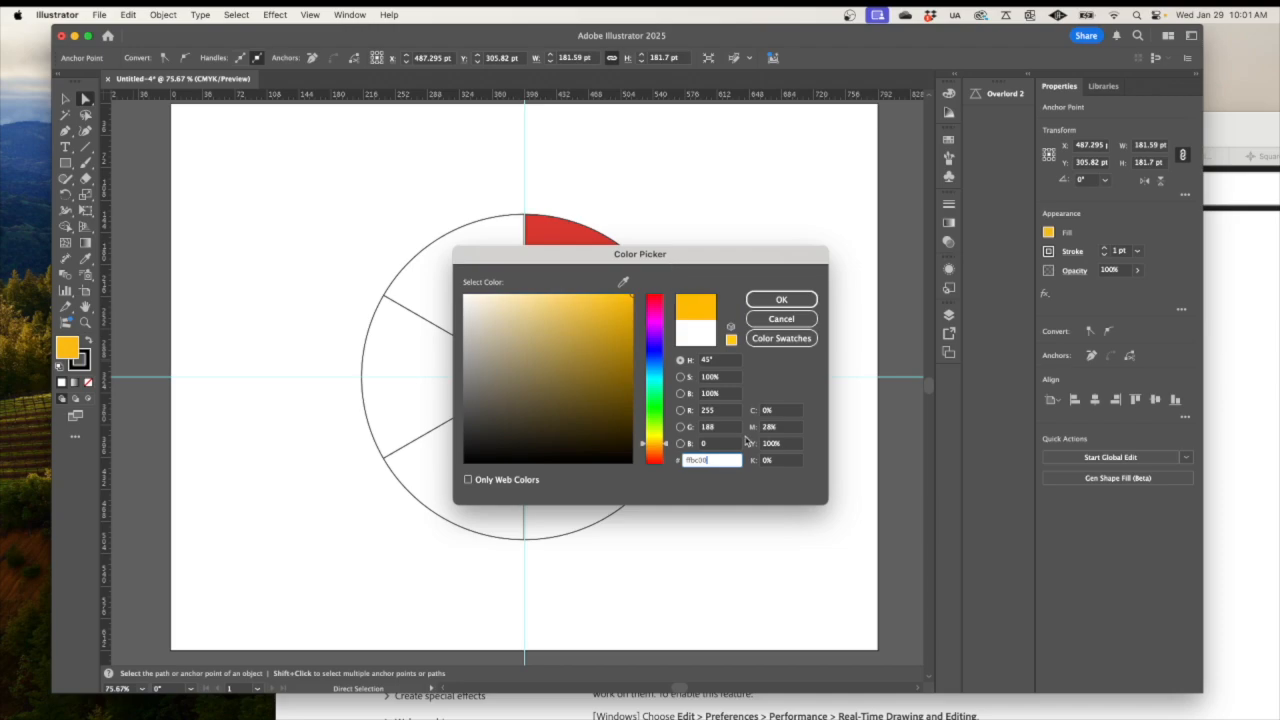
pyautogui.click(784, 413)
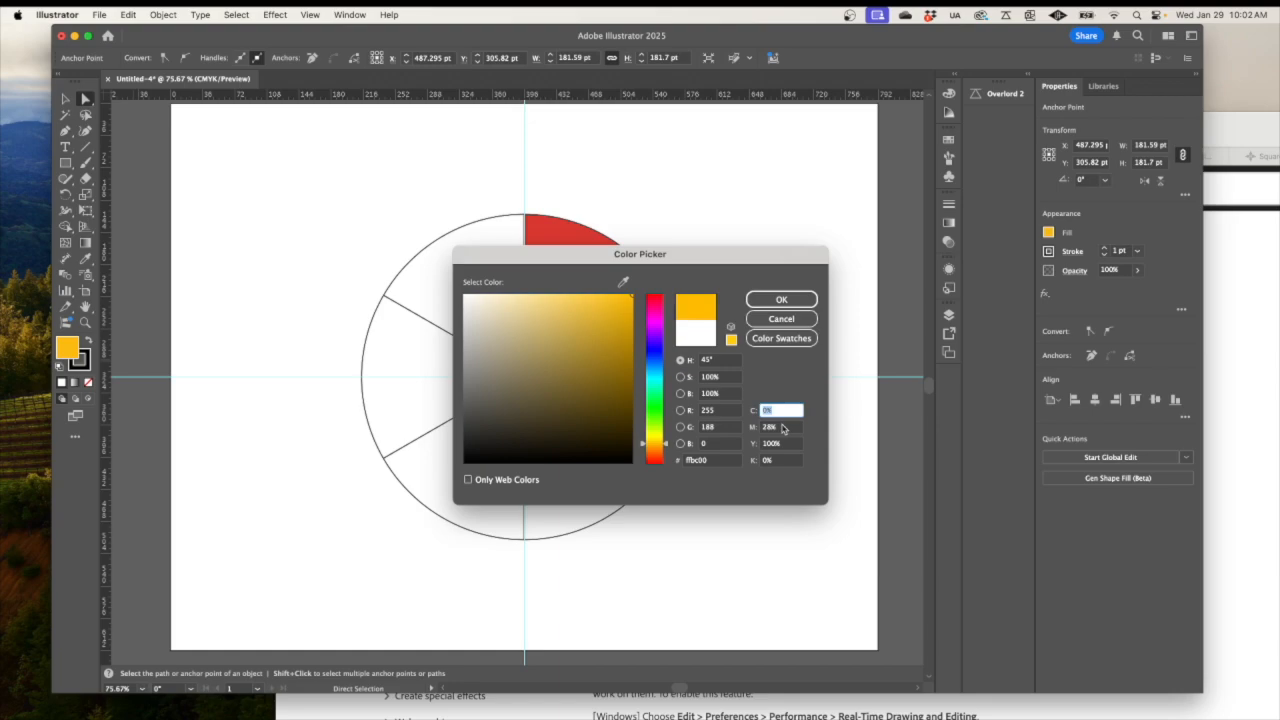
pyautogui.click(783, 428)
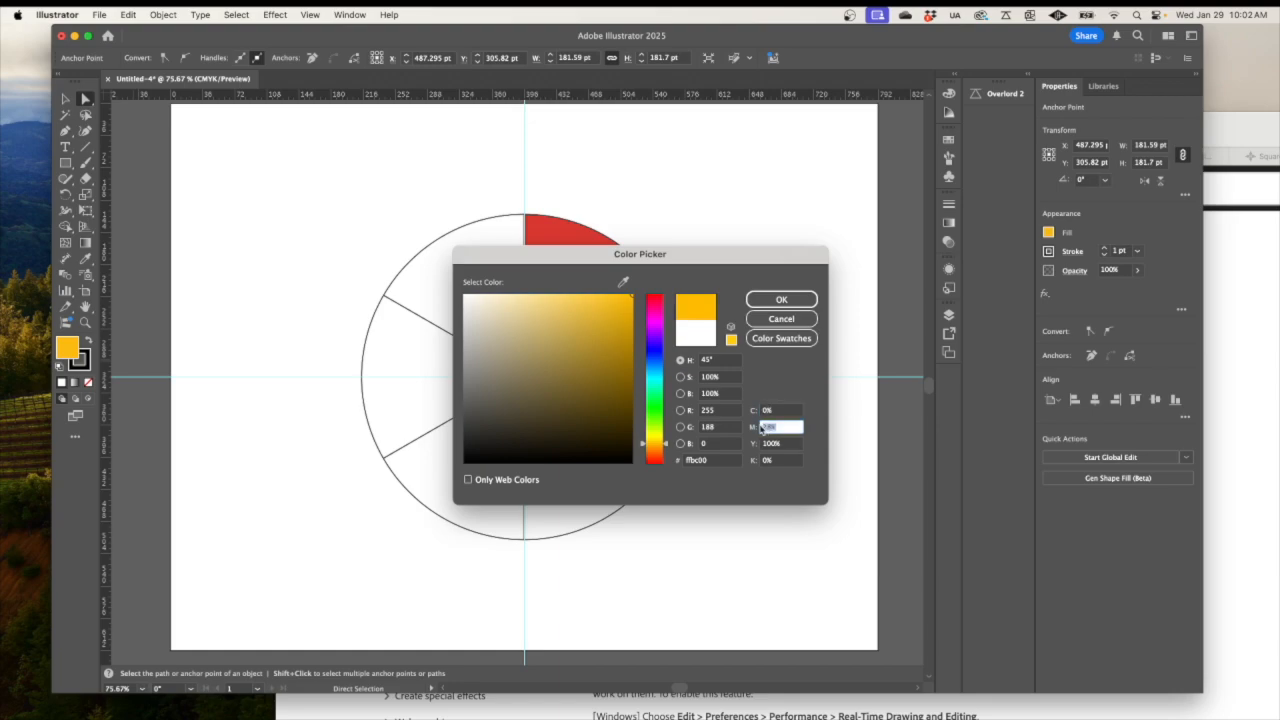
pyautogui.write('63')
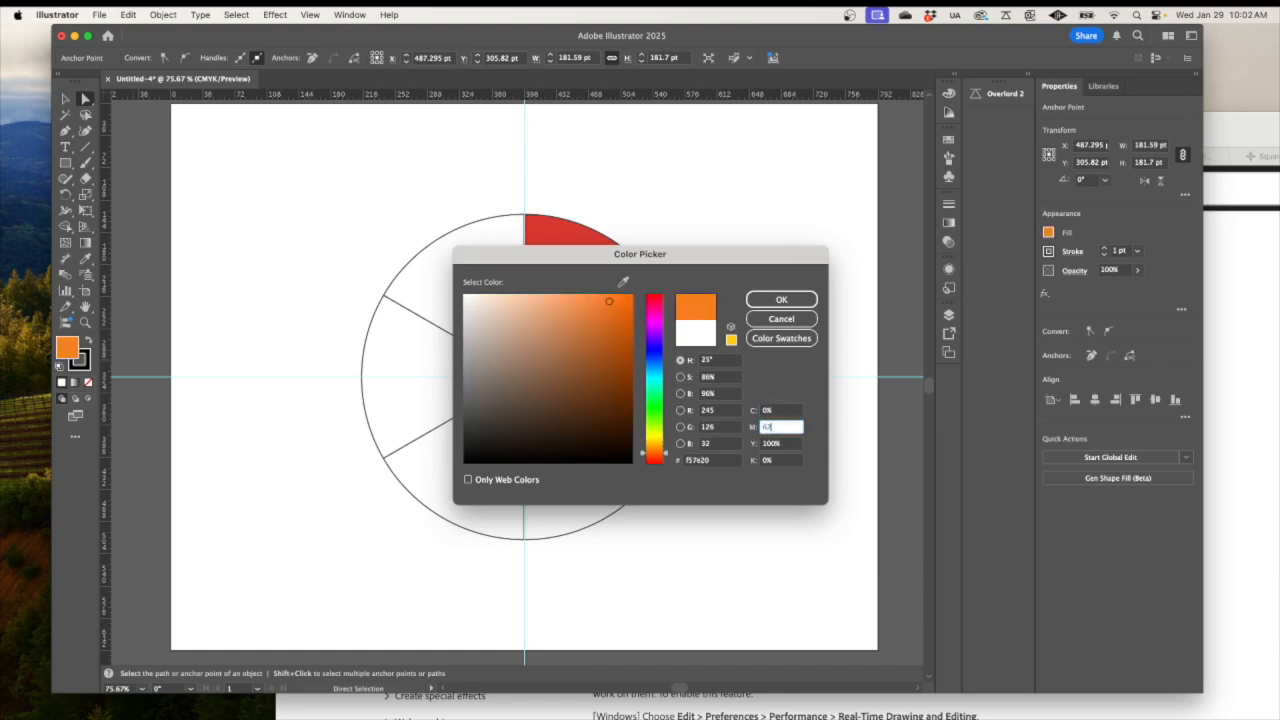
pyautogui.click(793, 444)
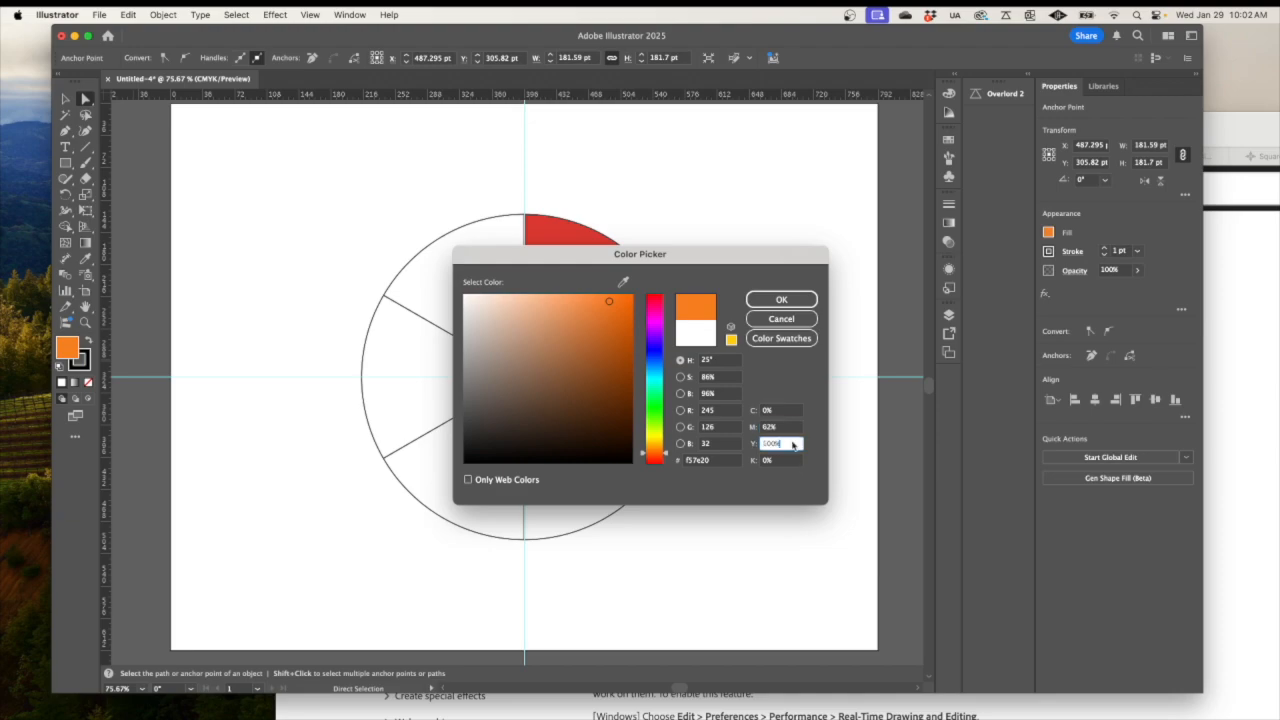
pyautogui.click(781, 300)
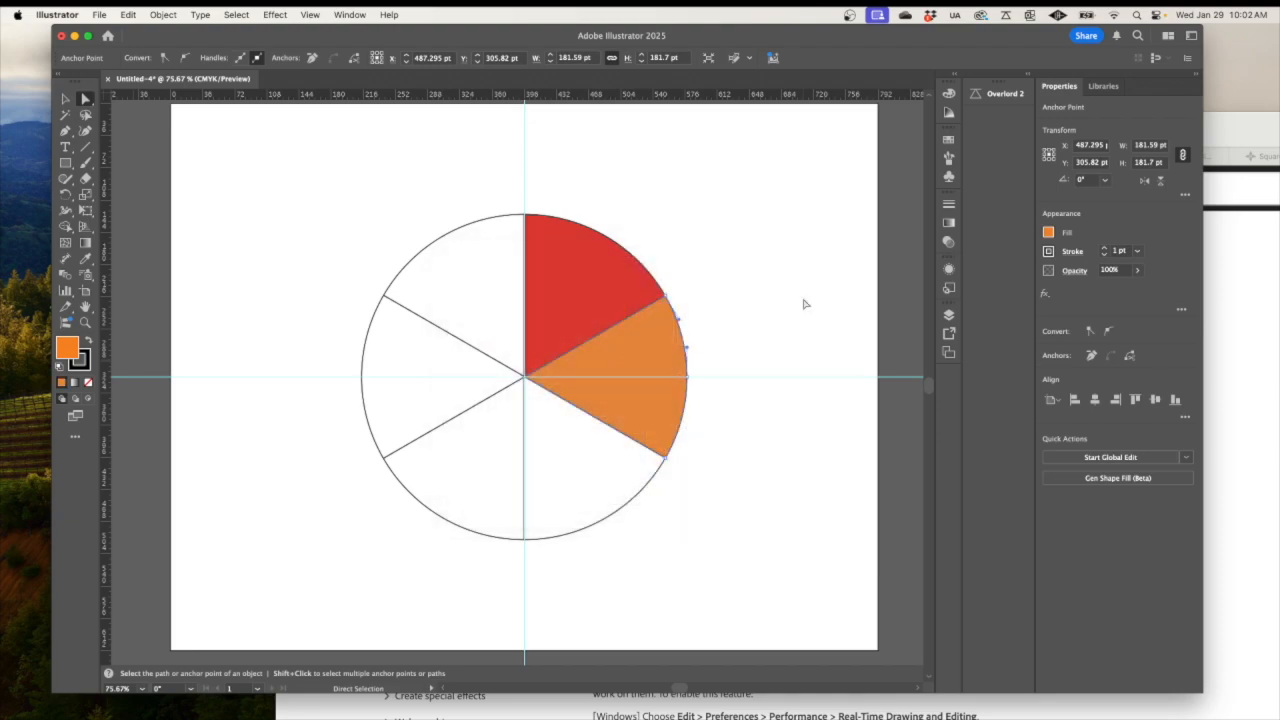
# Fill the wheel's lower-right wedge with yellow at CMYK 6, 0, 96, 0.
pyautogui.click(627, 506)
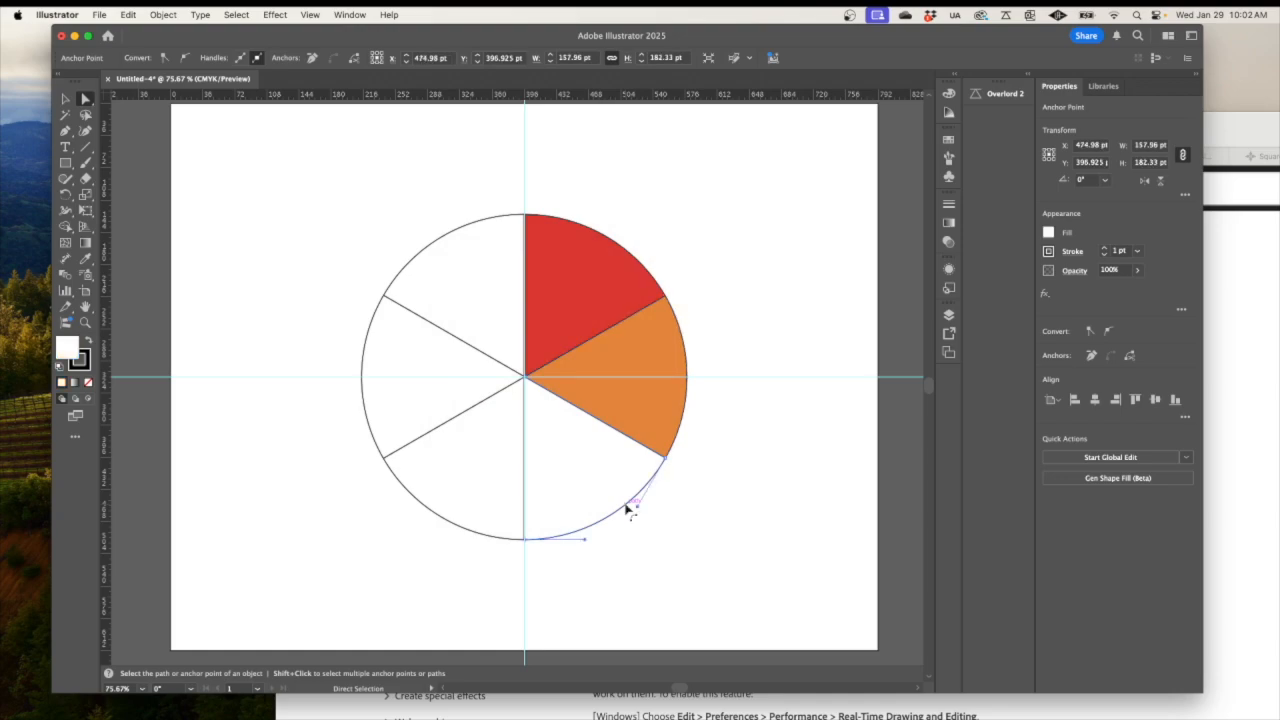
pyautogui.doubleClick(68, 348)
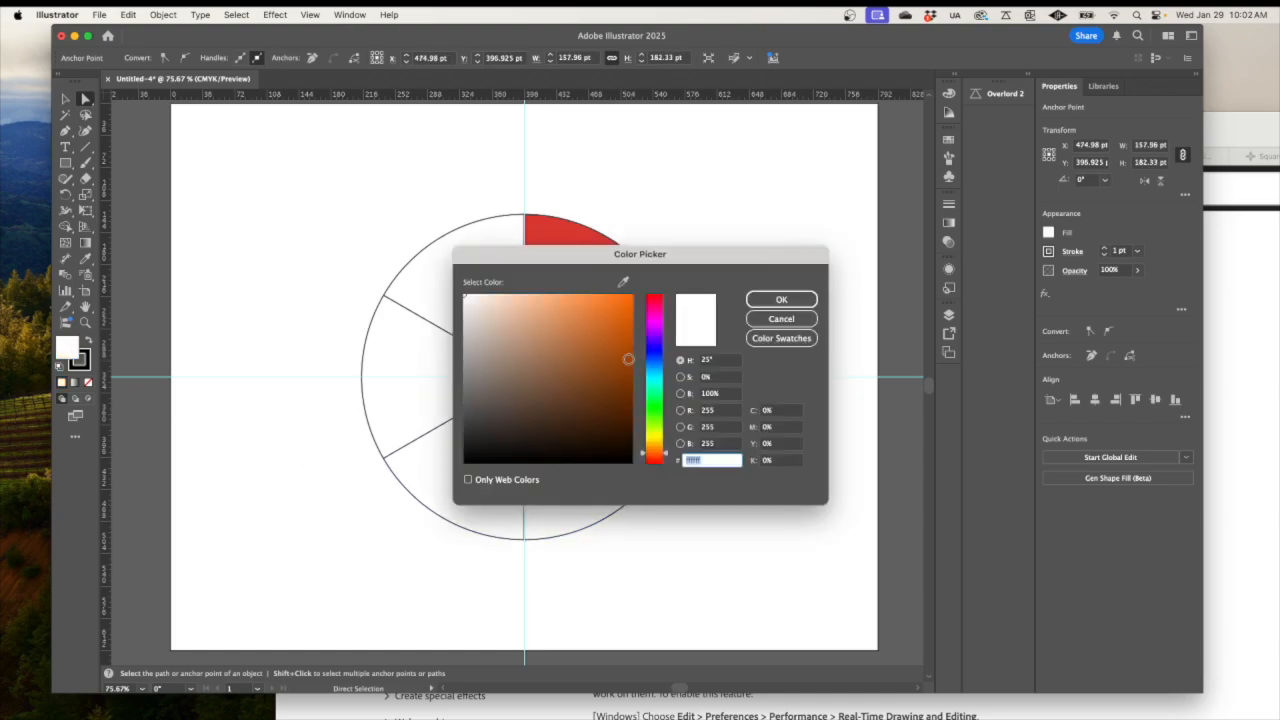
pyautogui.click(766, 411)
pyautogui.write('6')
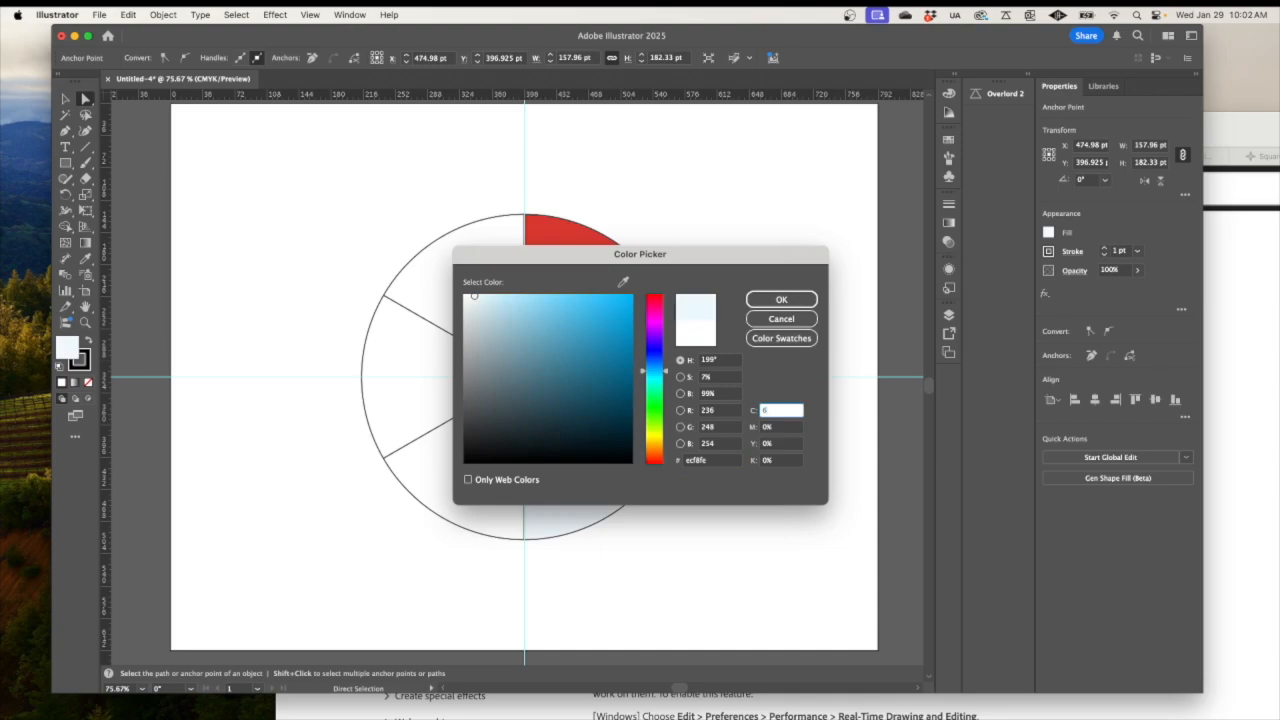
pyautogui.click(766, 443)
pyautogui.write('90')
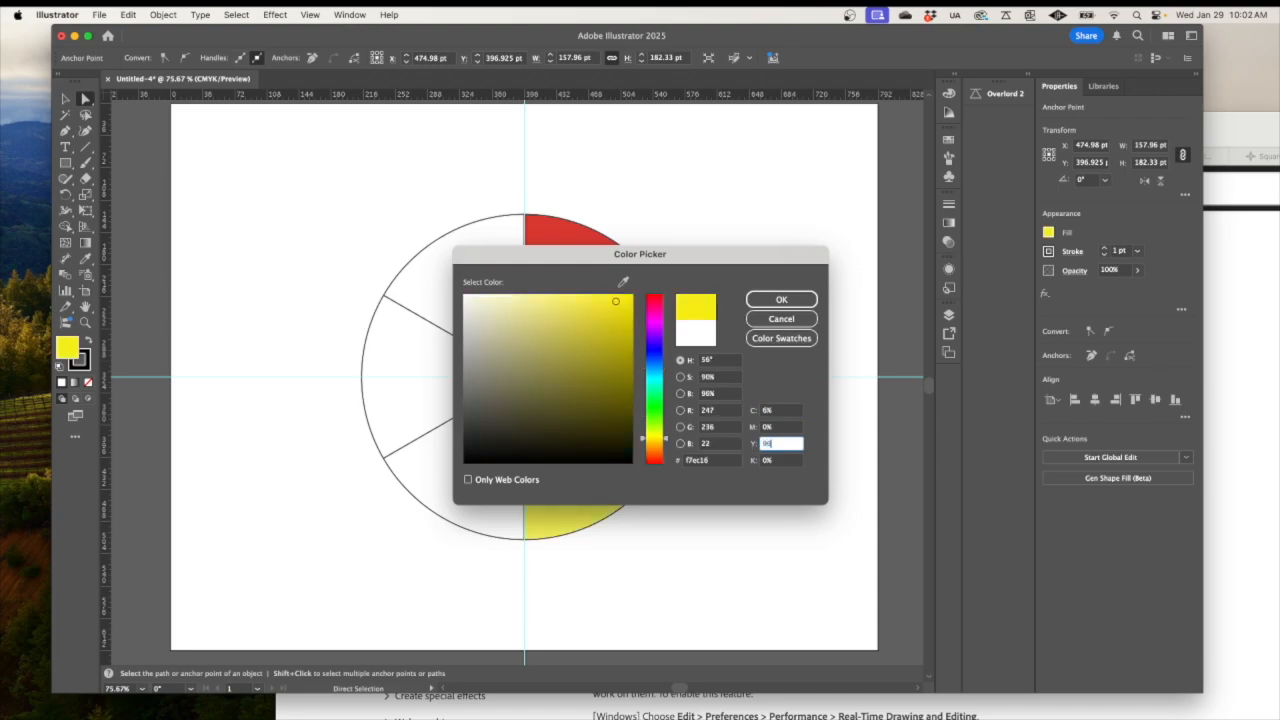
pyautogui.click(795, 300)
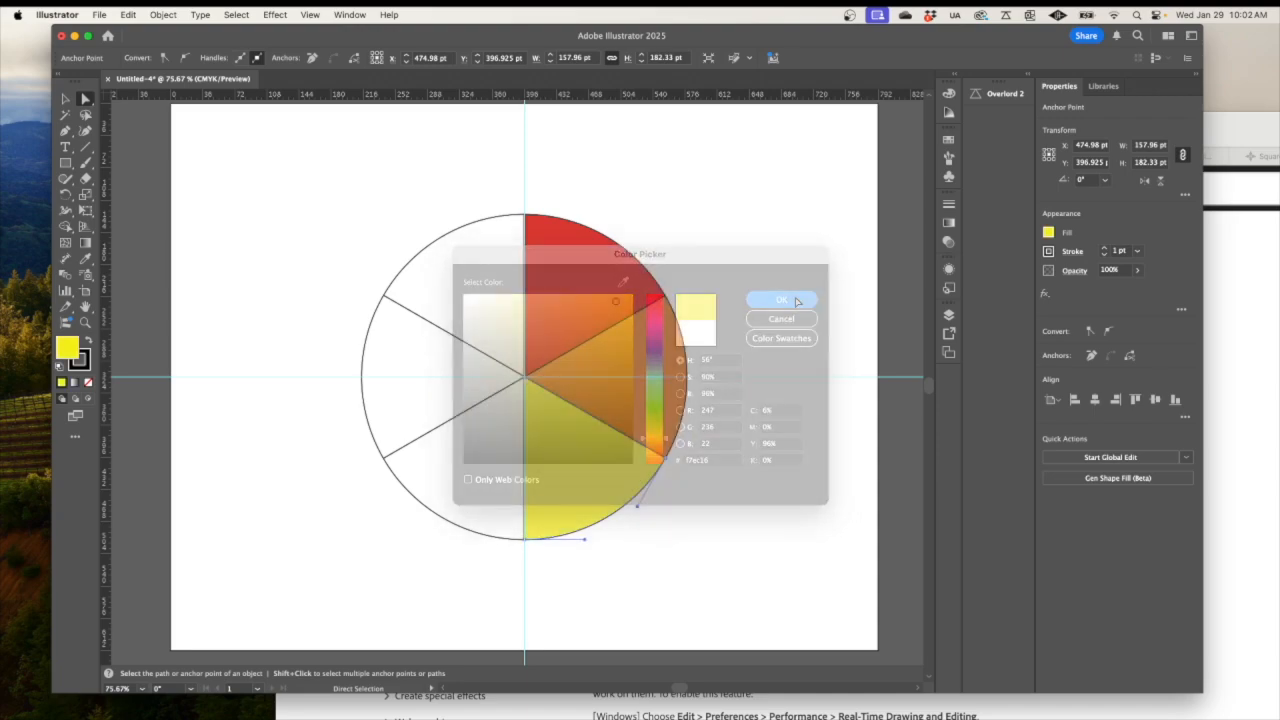
# Fill the wheel's lower-left wedge with green at CMYK 69, 0, 100, 0.
pyautogui.click(452, 527)
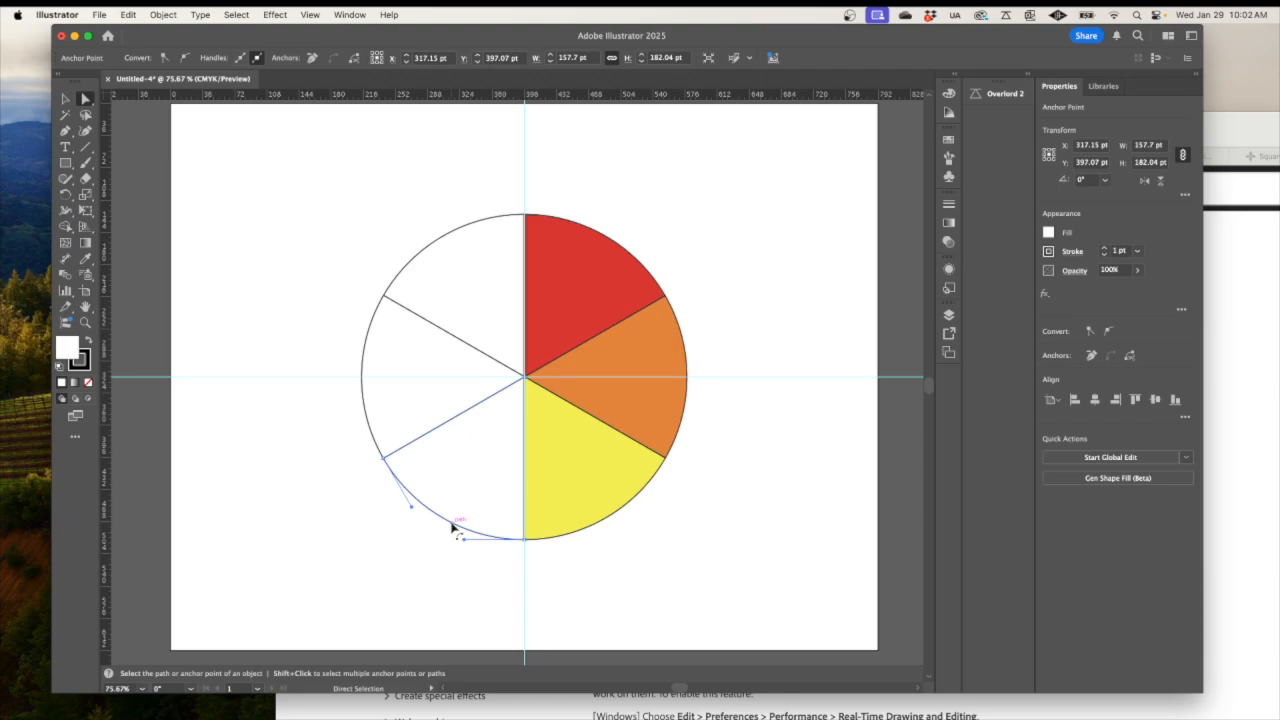
pyautogui.doubleClick(74, 351)
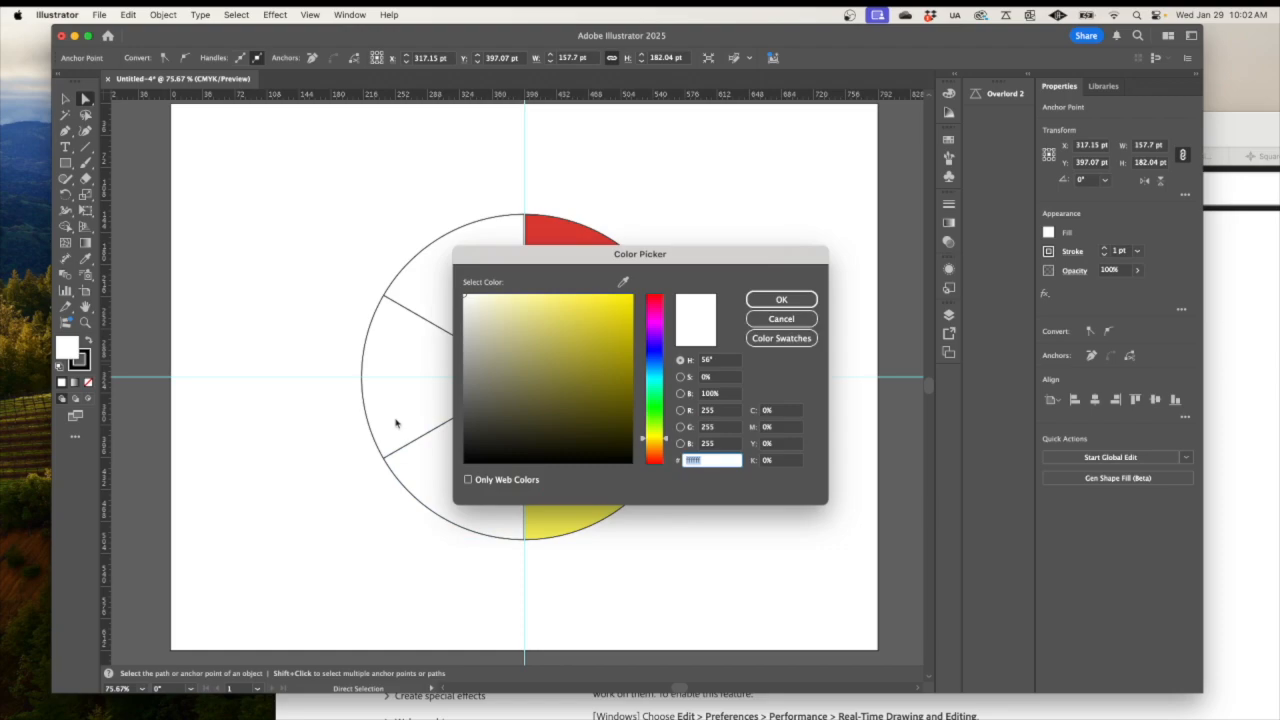
pyautogui.click(776, 411)
pyautogui.write('69')
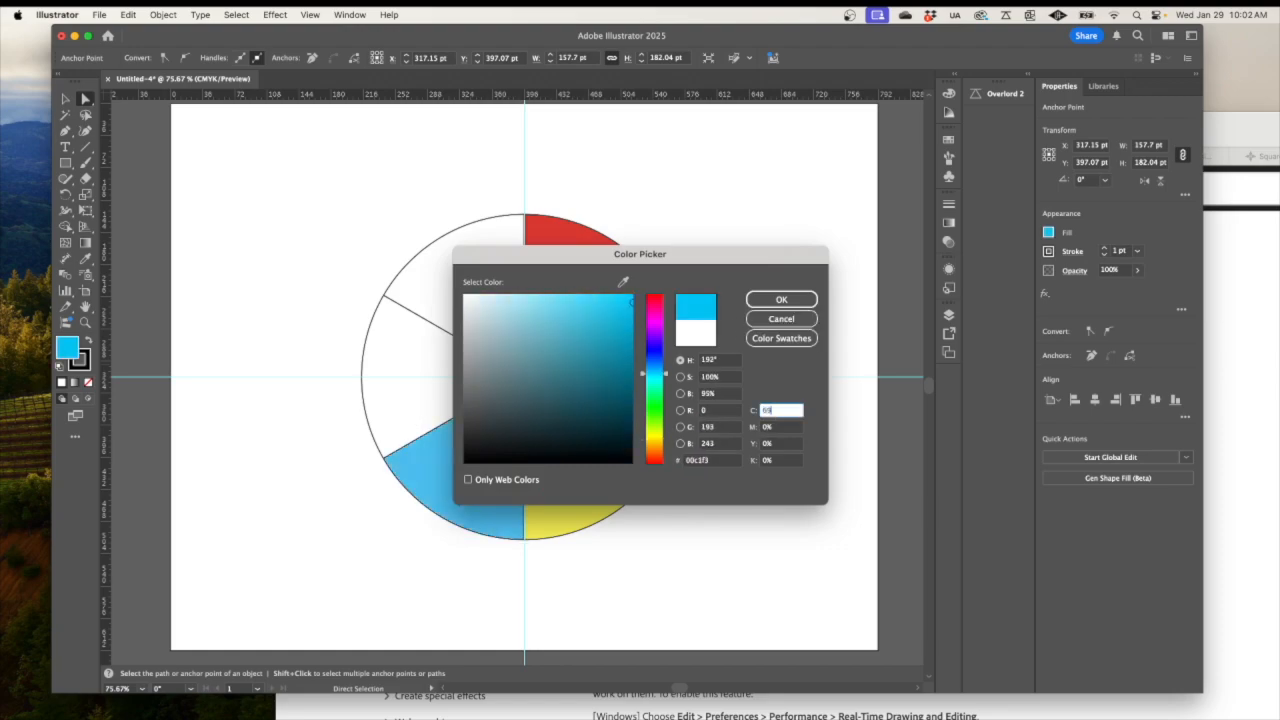
pyautogui.click(782, 444)
pyautogui.write('10')
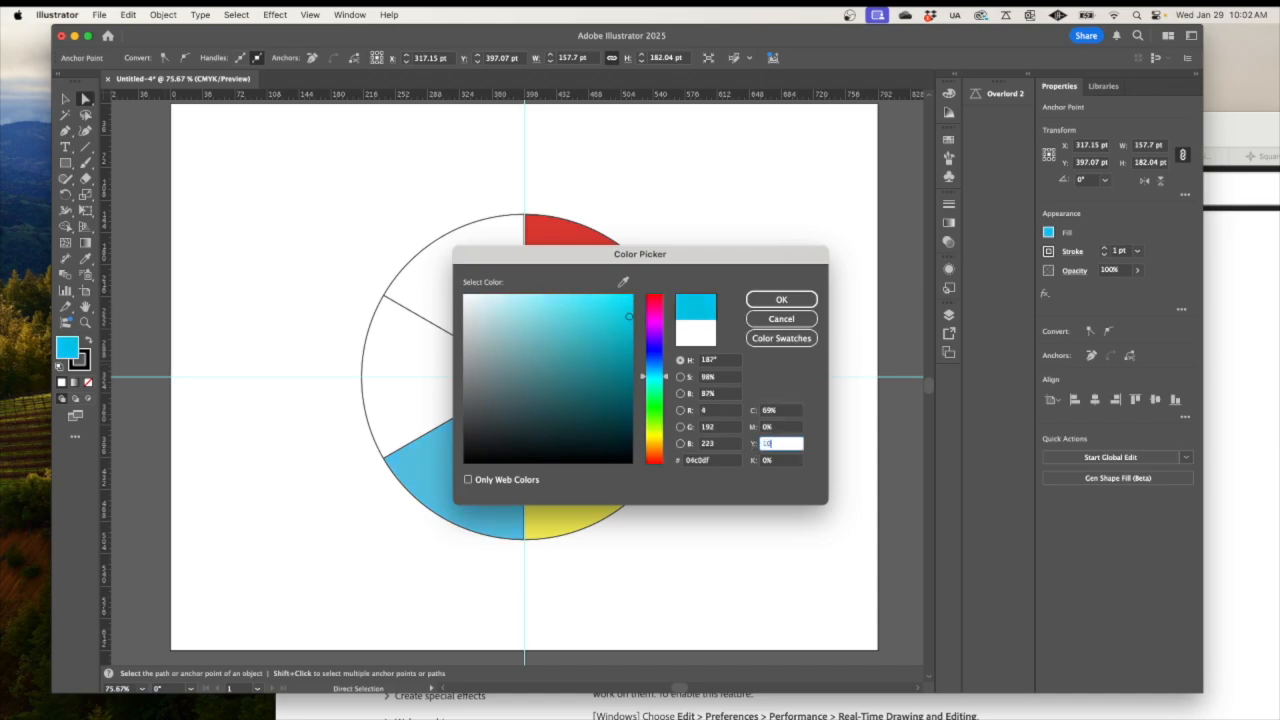
pyautogui.write('0')
pyautogui.click(782, 300)
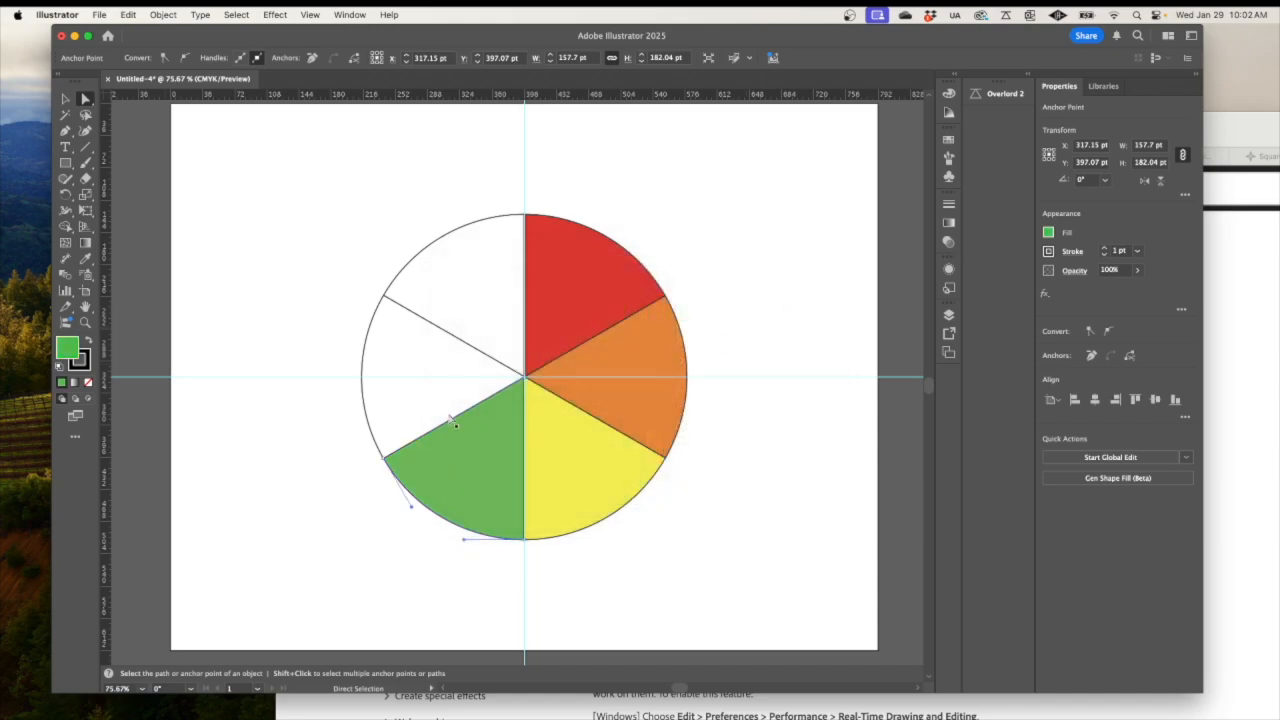
# Fill the wheel's leftmost wedge, above the green one, with blue at CMYK 89, 77, 0, 0.
pyautogui.click(366, 408)
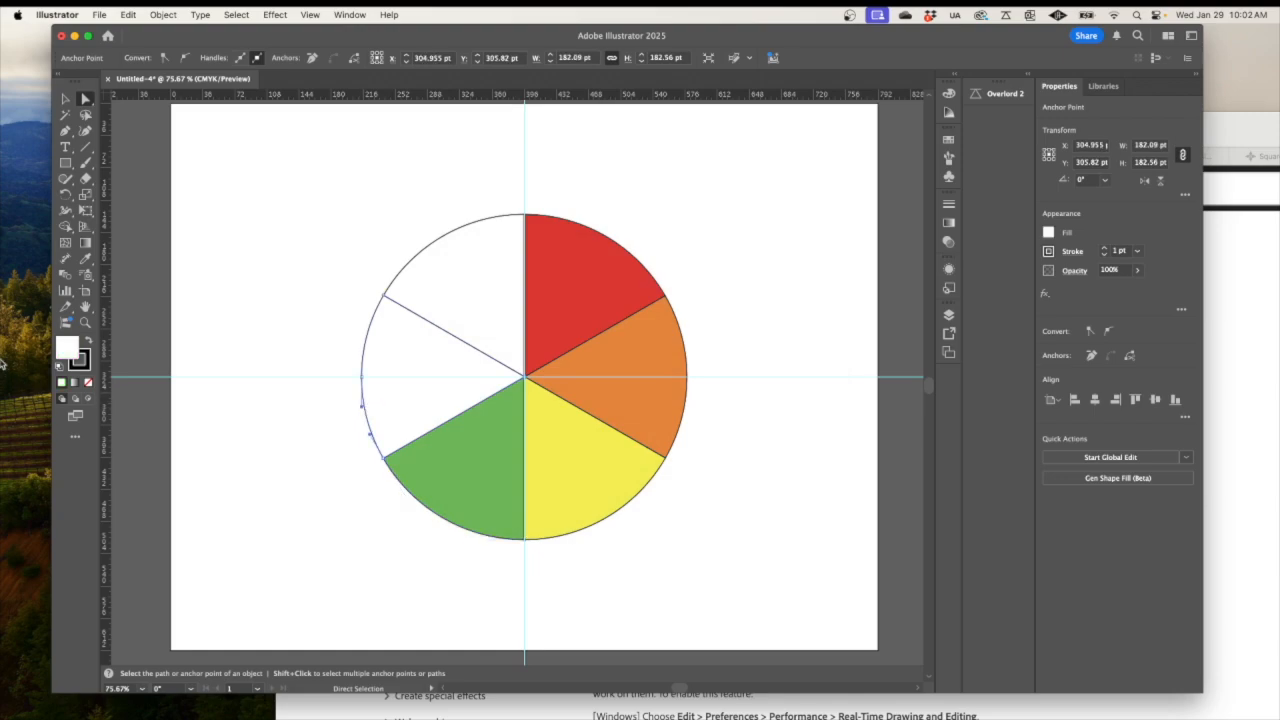
pyautogui.doubleClick(68, 347)
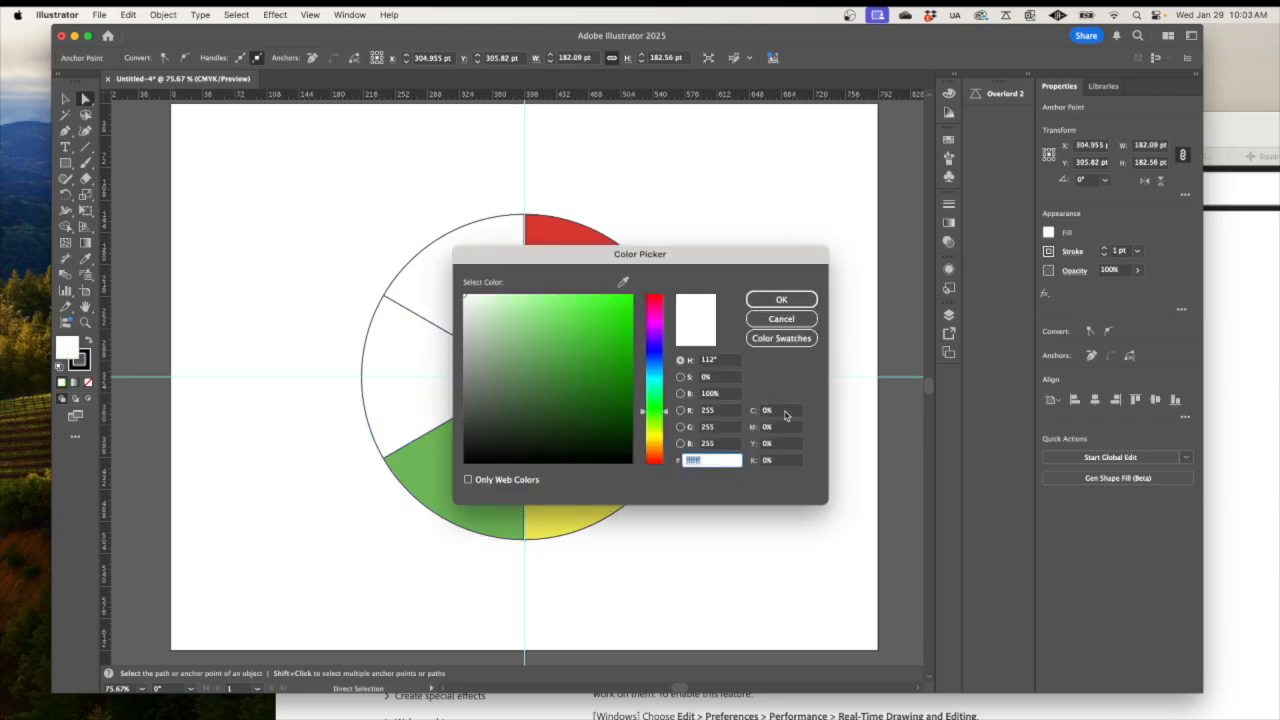
pyautogui.click(782, 411)
pyautogui.write('88')
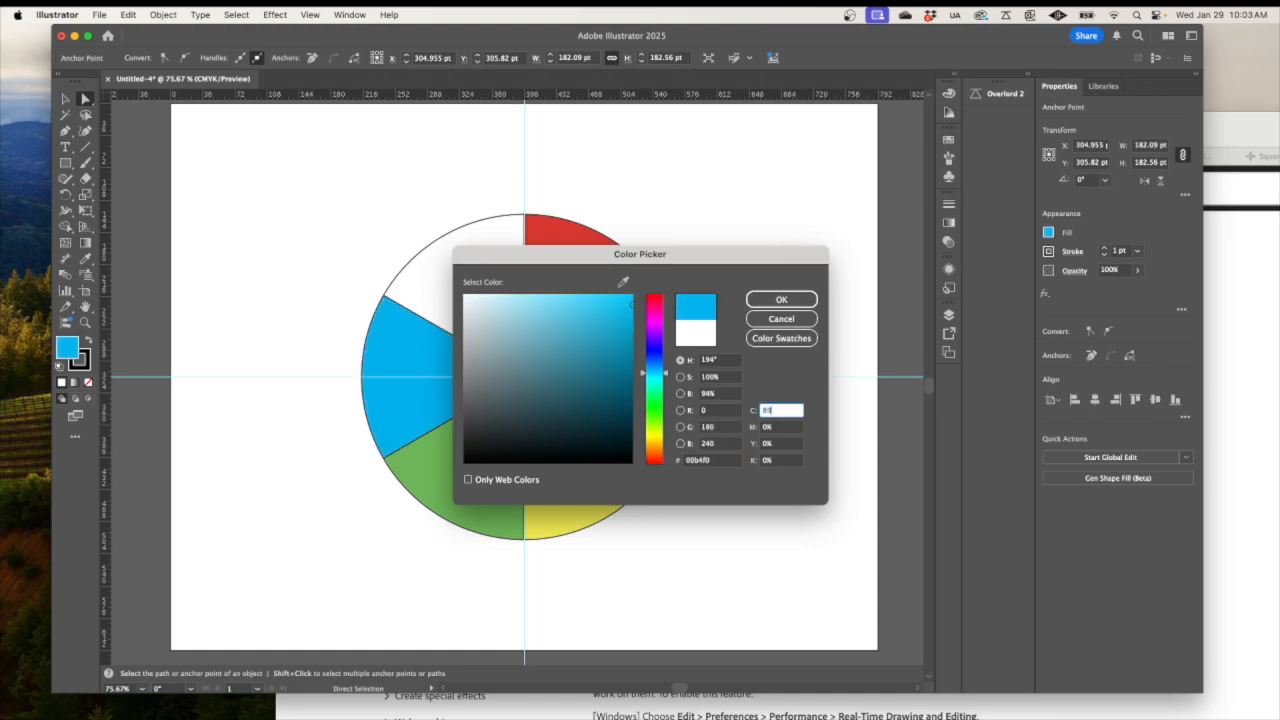
pyautogui.press('Tab')
pyautogui.write('73')
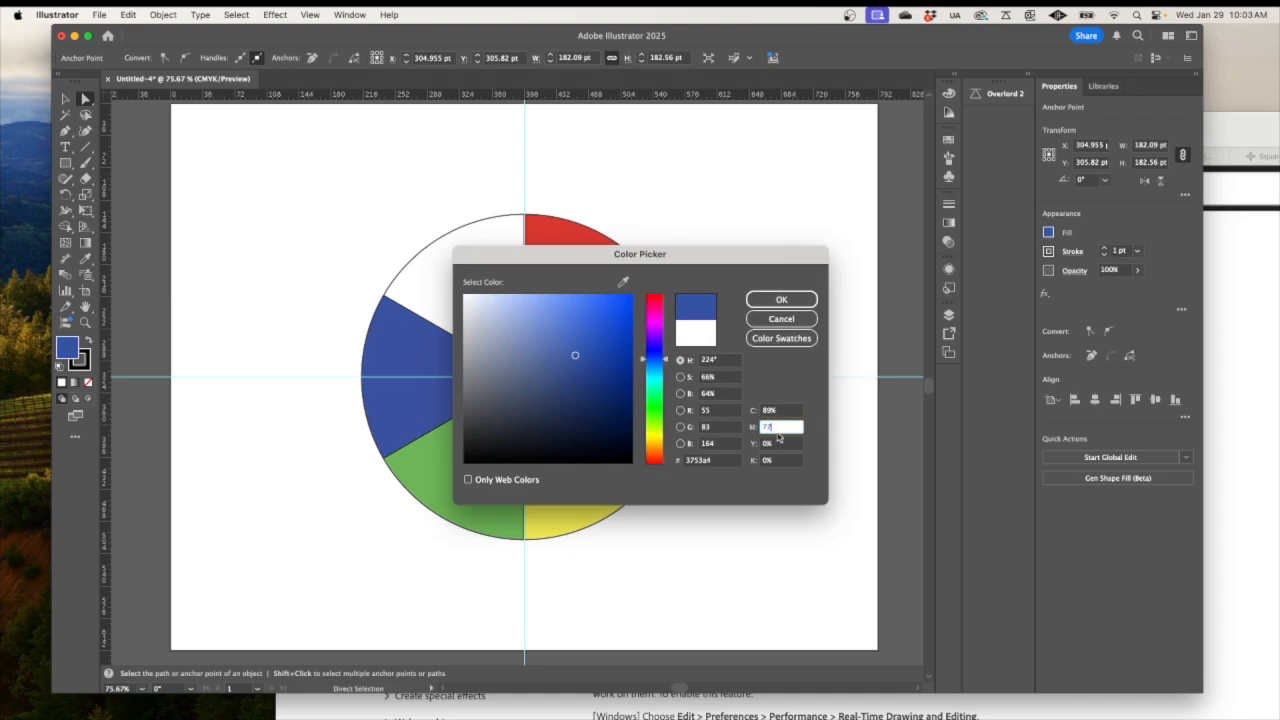
pyautogui.click(795, 301)
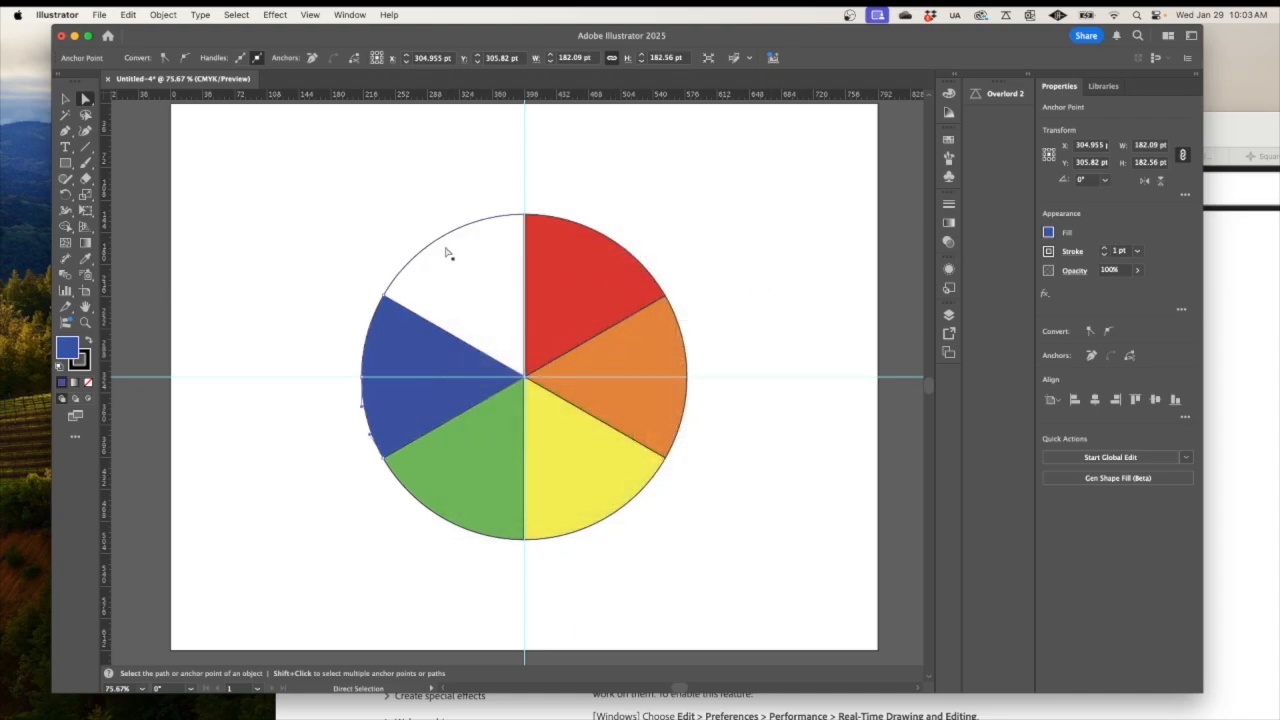
# Fill the wheel's last white wedge, between the blue and red ones, with violet at CMYK 43, 94, 0, 0.
pyautogui.click(438, 247)
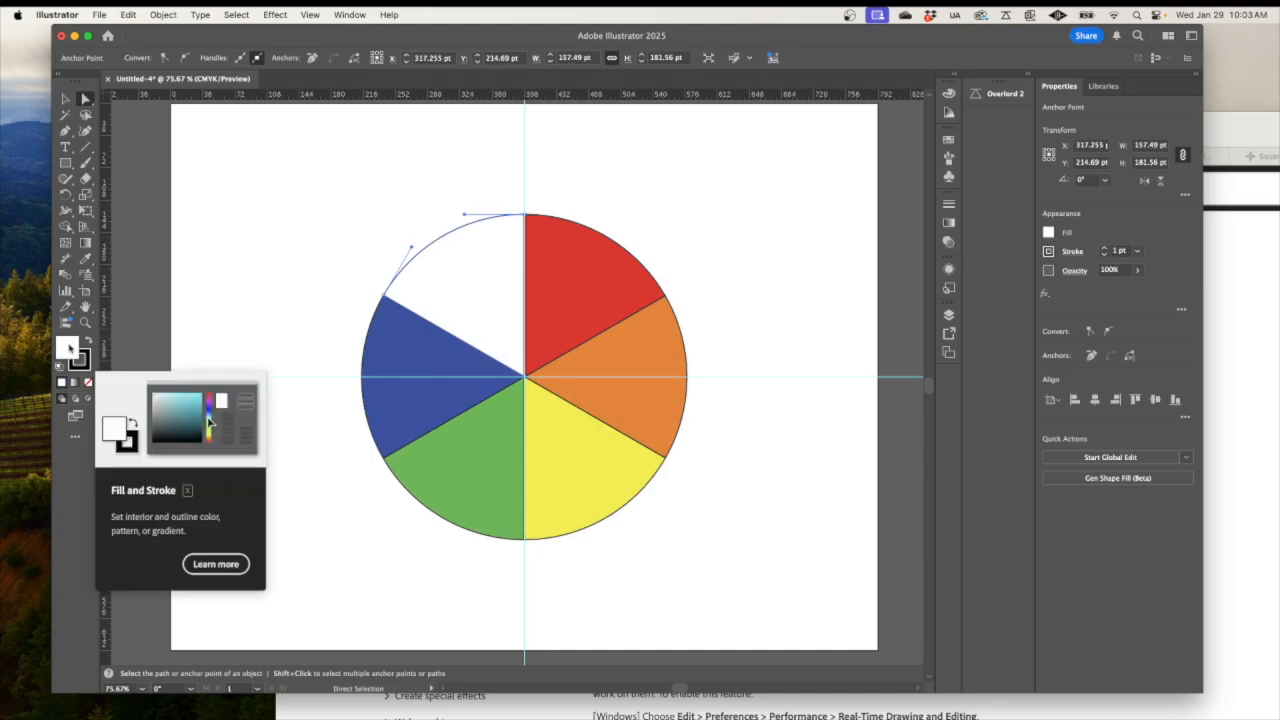
pyautogui.doubleClick(68, 347)
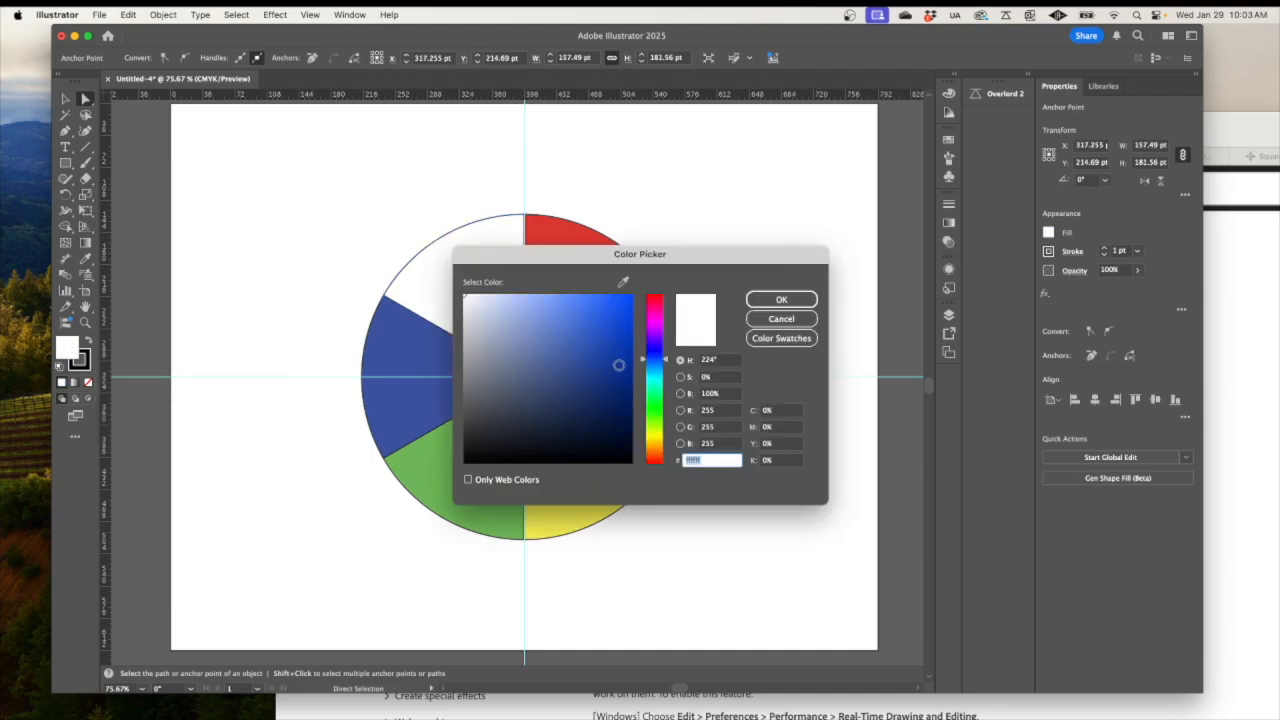
pyautogui.click(782, 411)
pyautogui.write('46')
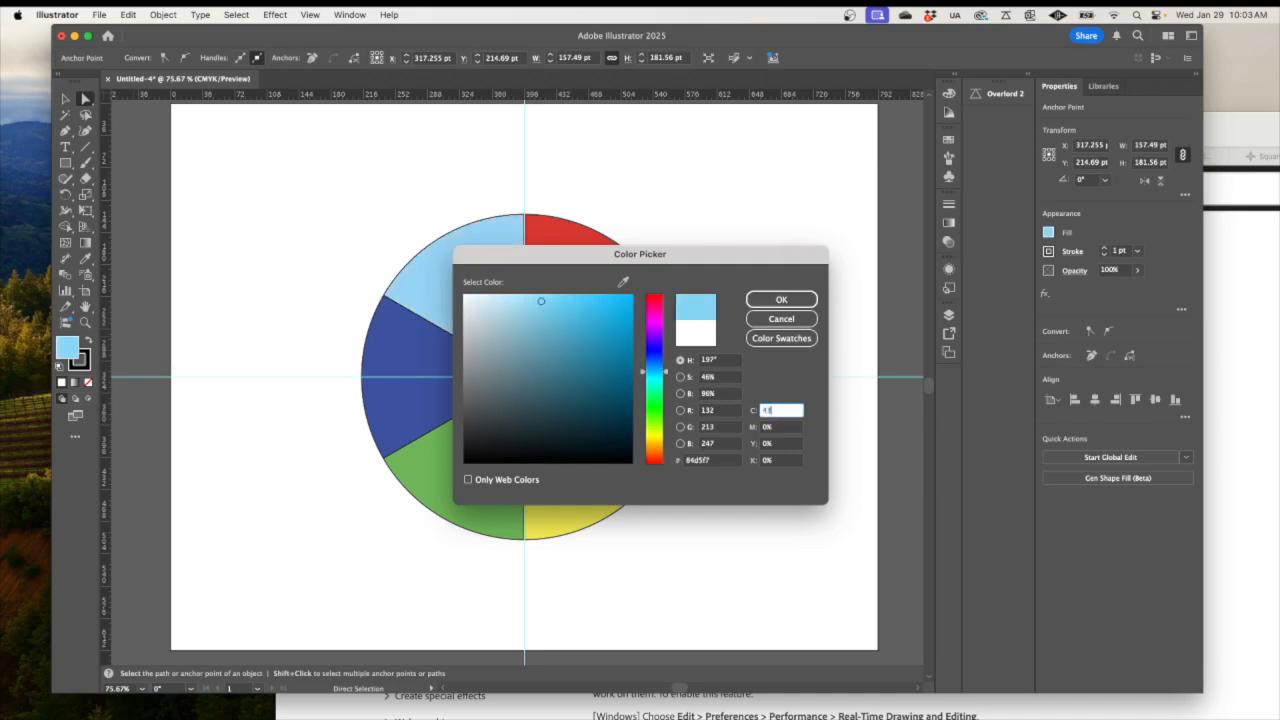
pyautogui.press('Tab')
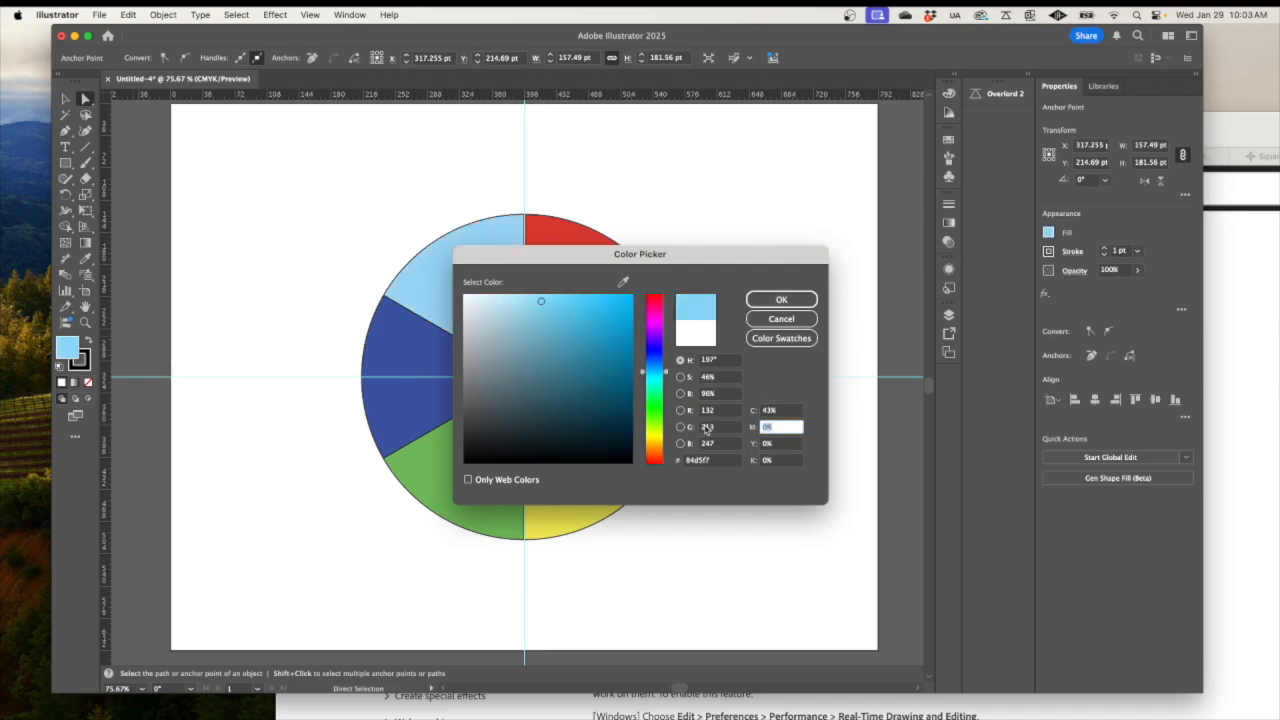
pyautogui.write('94')
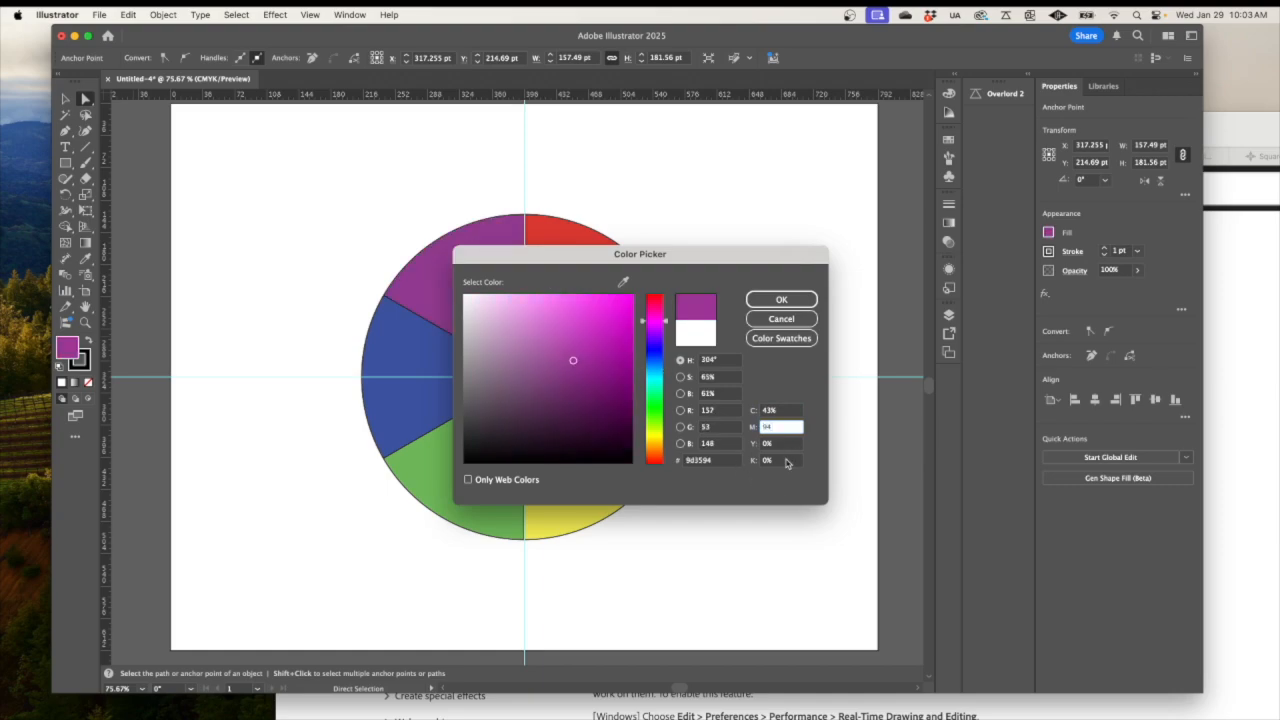
pyautogui.click(781, 299)
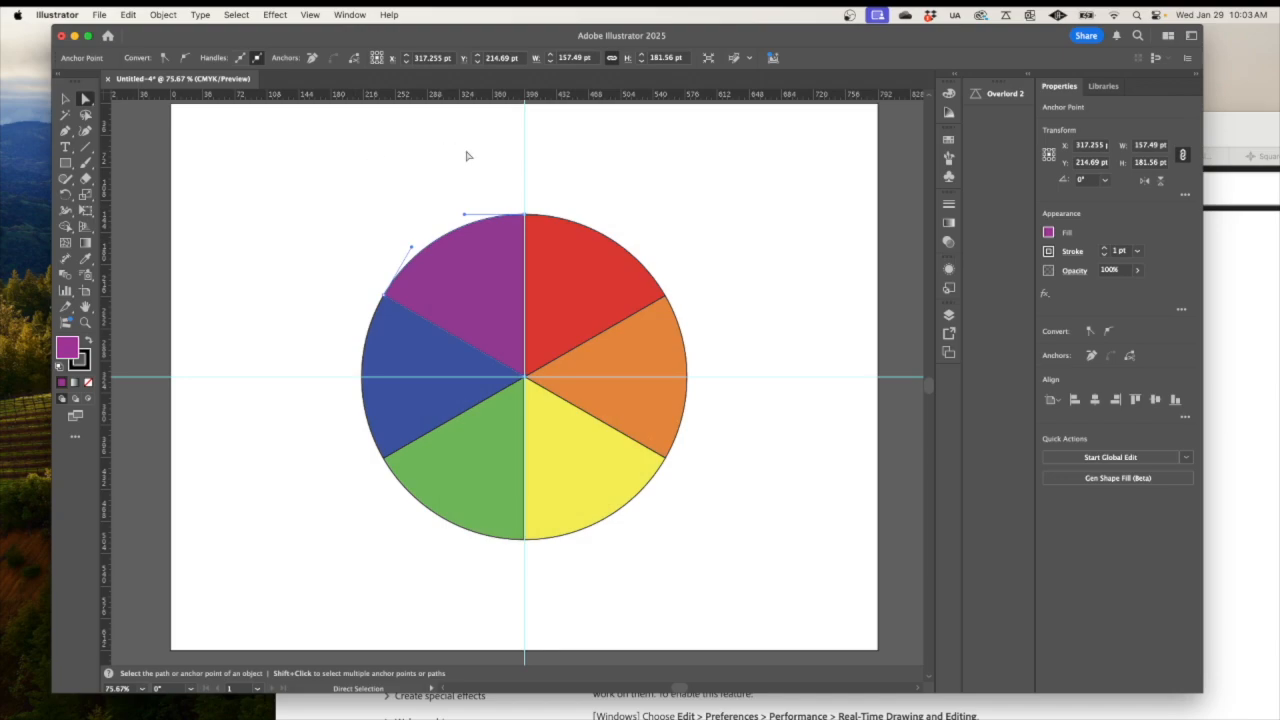
# Delete the vertical and horizontal guides that cross at the wheel's centre.
pyautogui.click(524, 162)
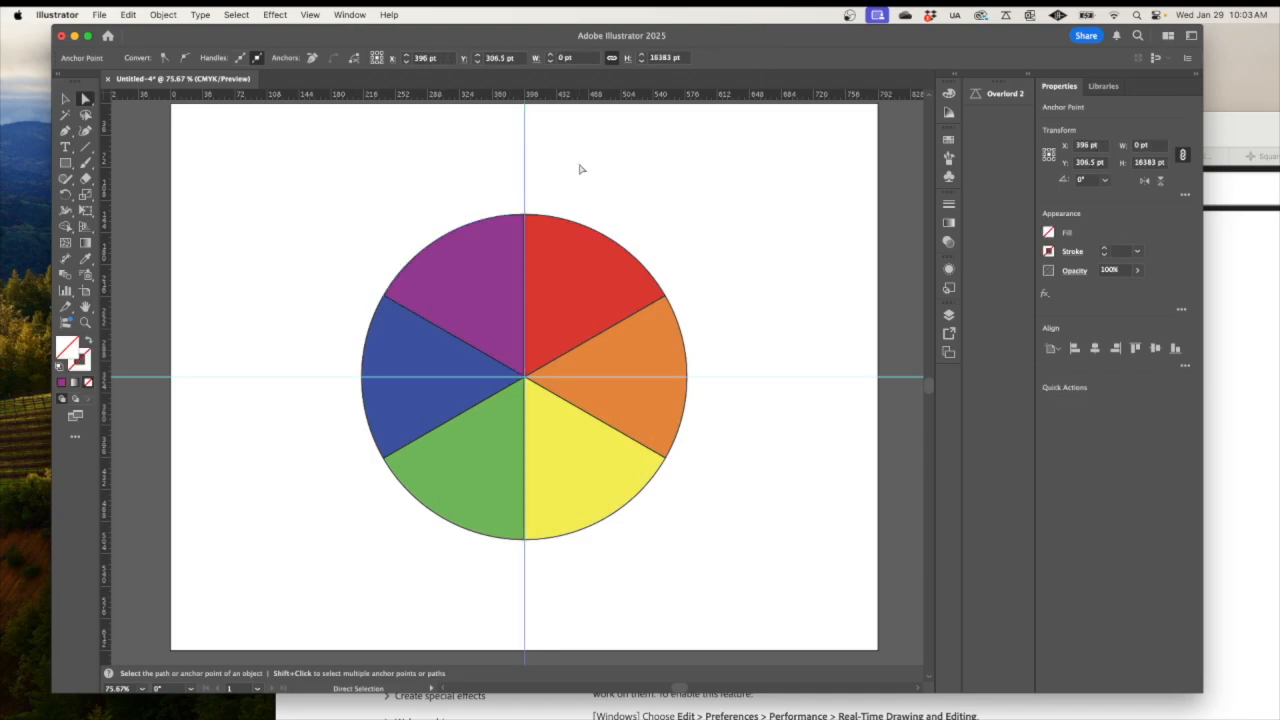
pyautogui.press('Delete')
pyautogui.moveTo(814, 355); pyautogui.dragTo(817, 459)
pyautogui.press('Delete')
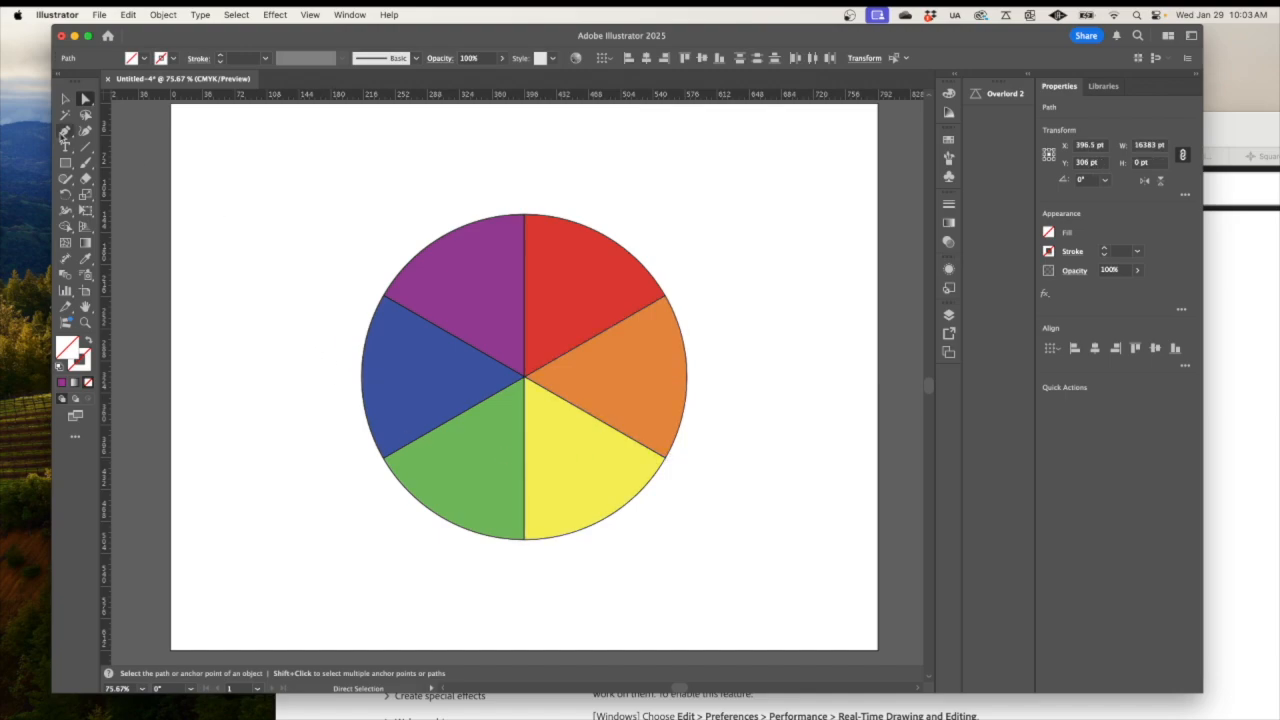
# Select all six wedges of the colour wheel and move them together to the artboard's upper-left corner.
pyautogui.click(65, 98)
pyautogui.moveTo(289, 175); pyautogui.dragTo(669, 531)
pyautogui.moveTo(597, 486); pyautogui.dragTo(434, 399)
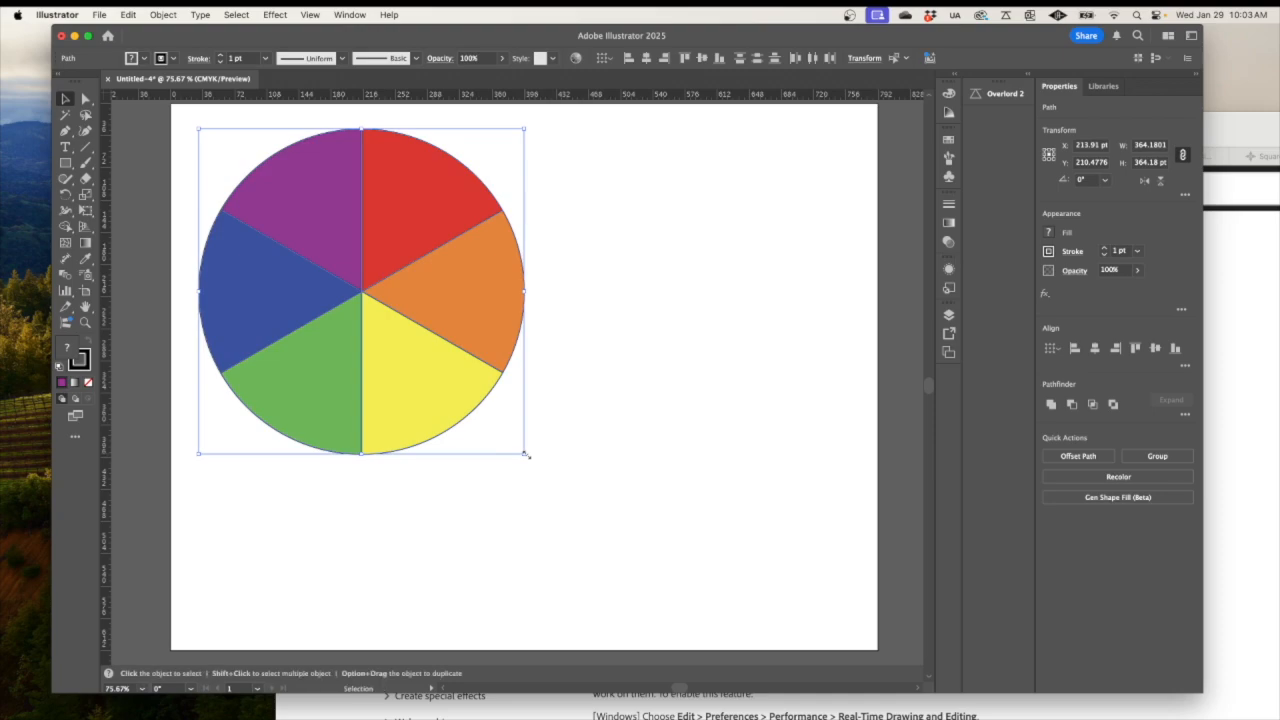
# Group the six wedges and scale the wheel down proportionally to about half its size, keeping its upper-left corner in place.
pyautogui.click(176, 18)
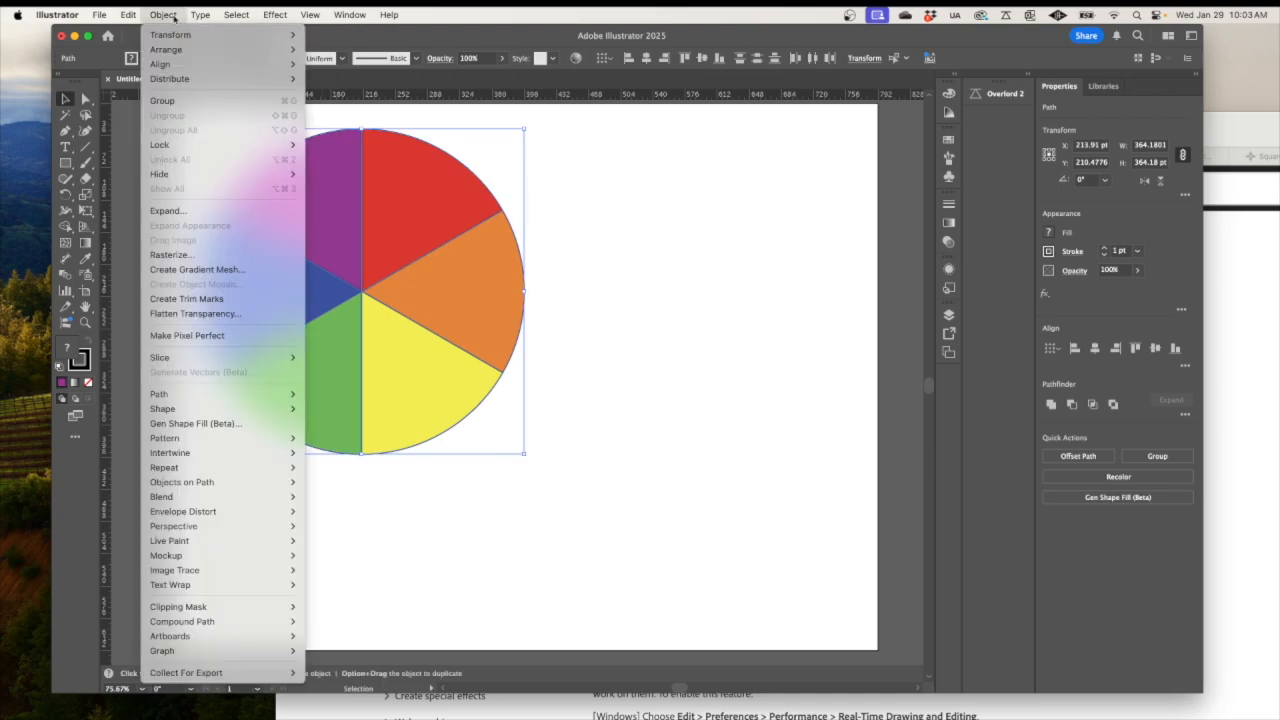
pyautogui.click(163, 101)
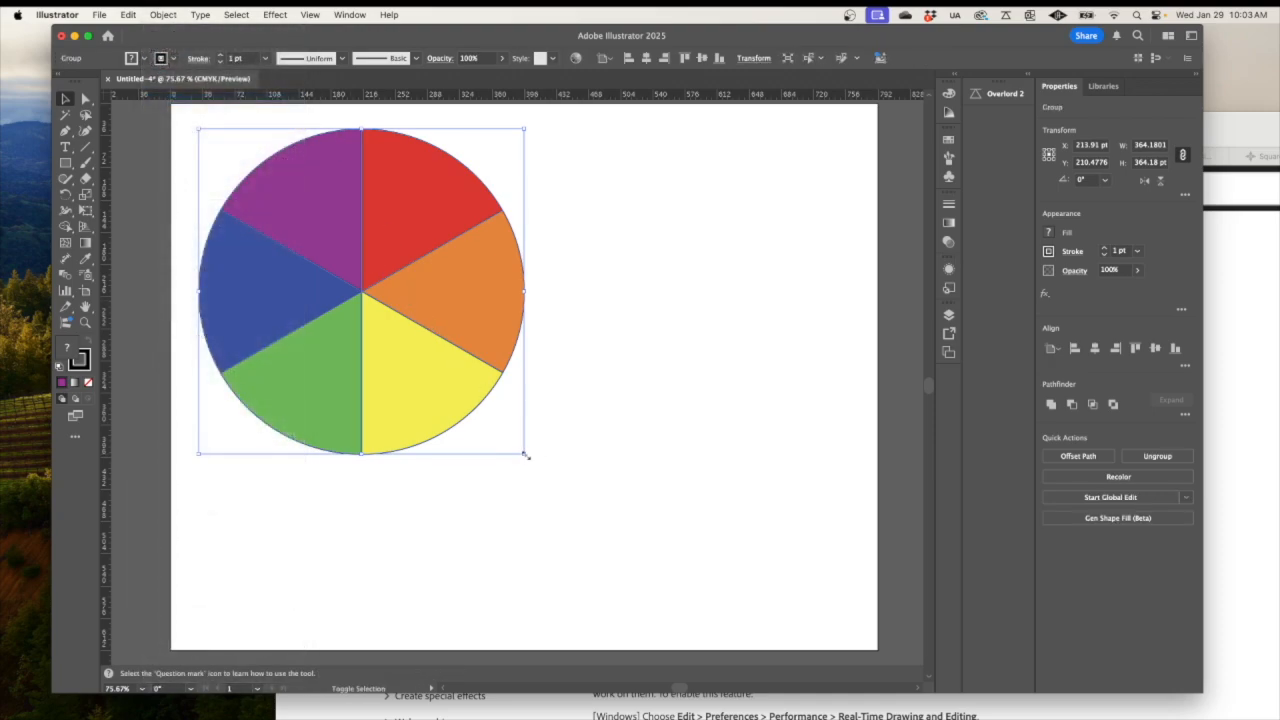
pyautogui.moveTo(524, 452); pyautogui.dragTo(371, 314)
pyautogui.click(439, 235)
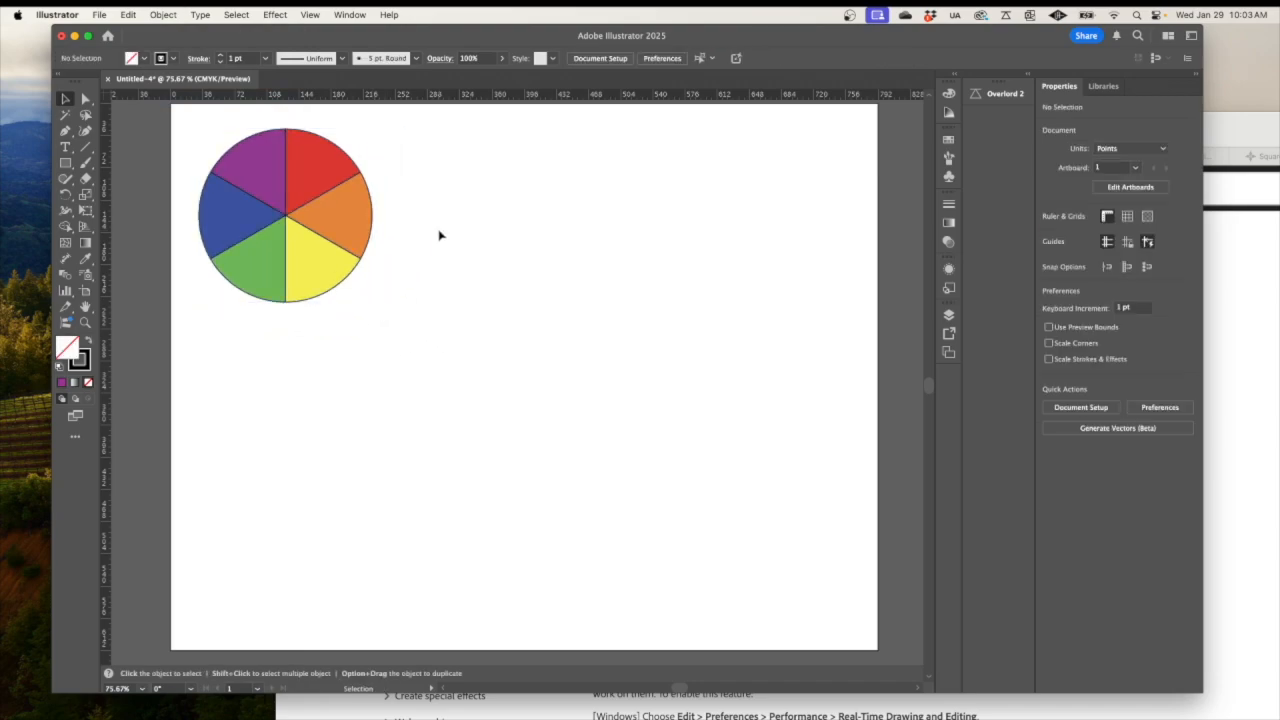